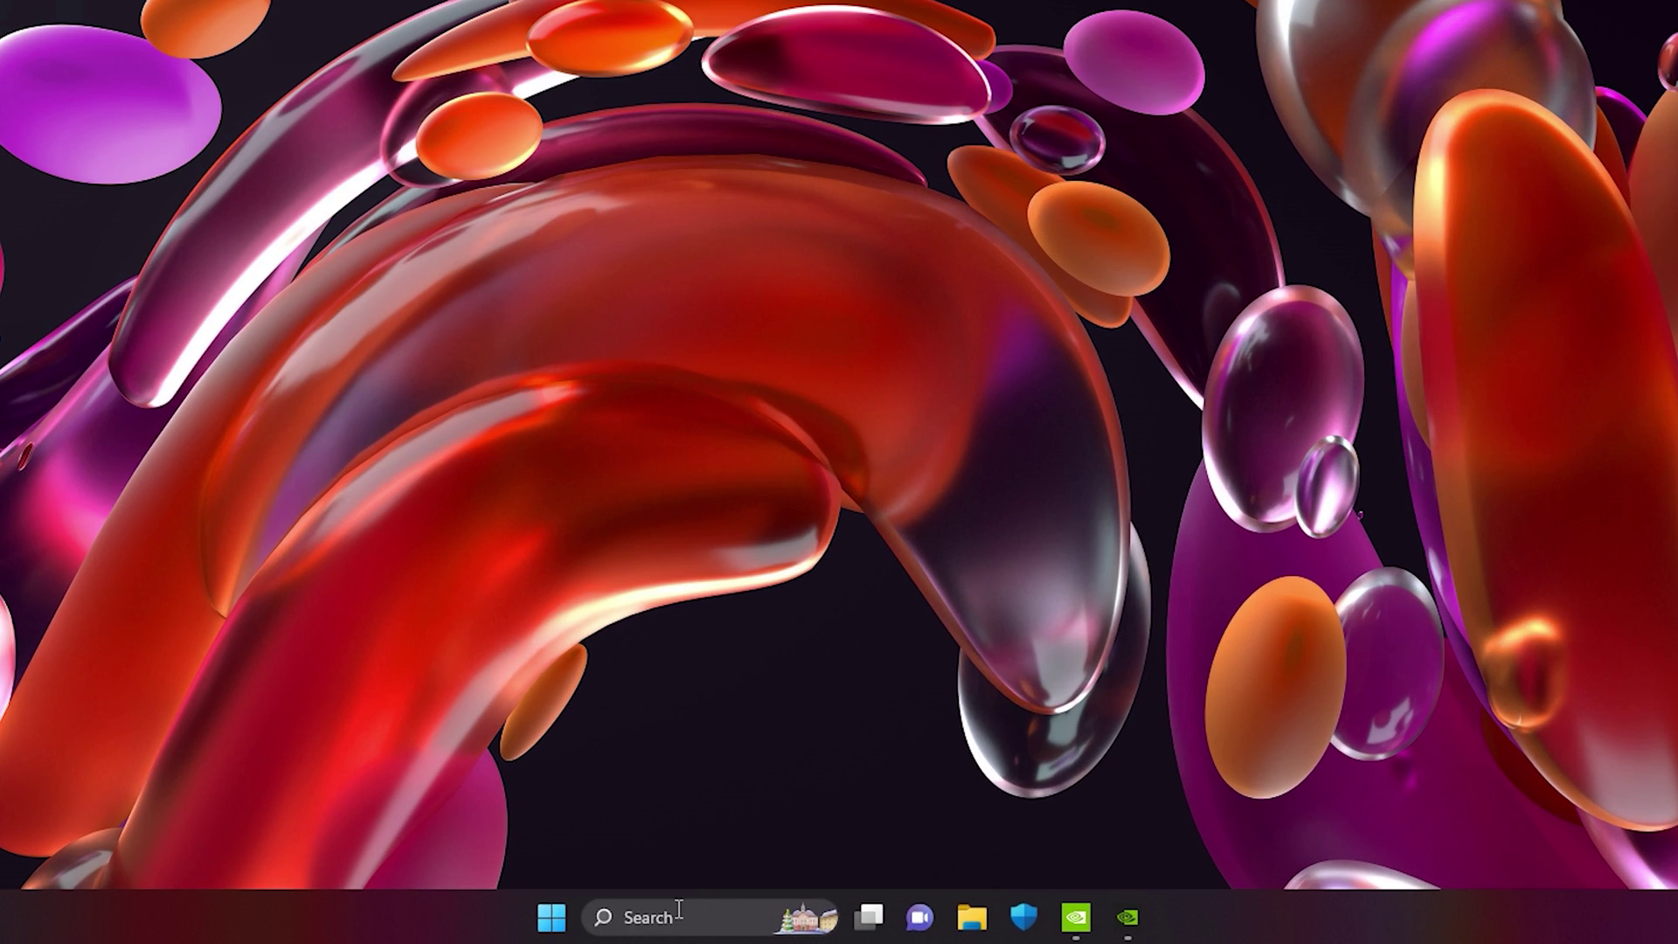
Search Windows for 'nvidia' to list NVIDIA Control Panel and GeForce Experience
{"action": "left_click", "coordinate": [718, 921]}
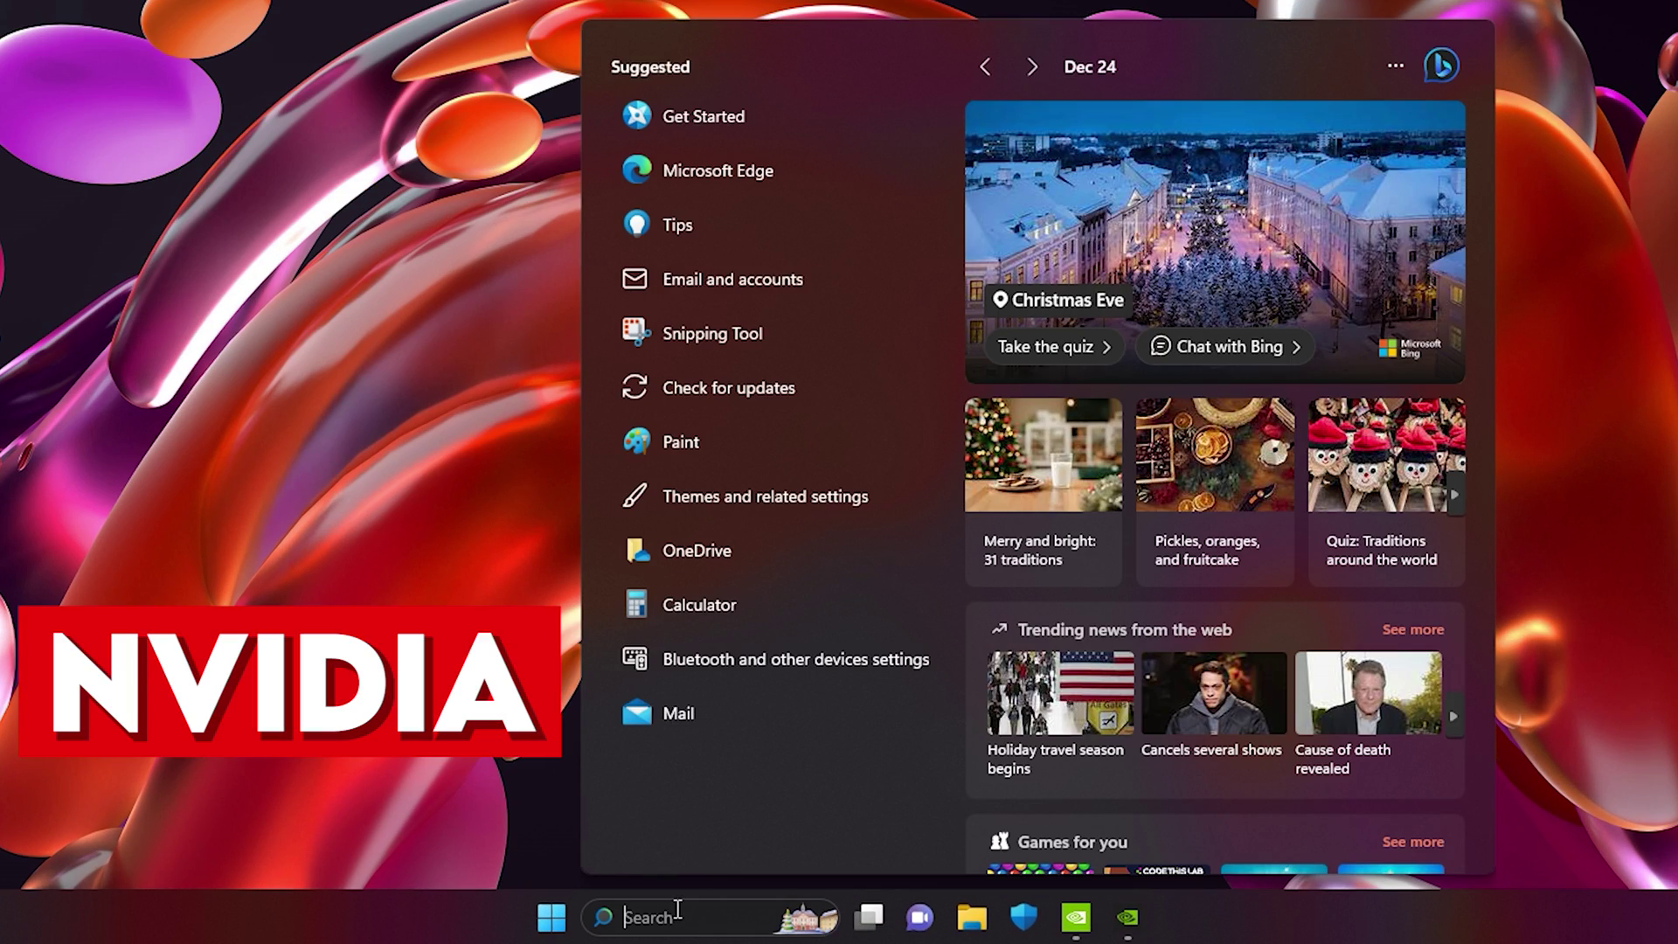
{"action": "type", "text": "nvidia"}
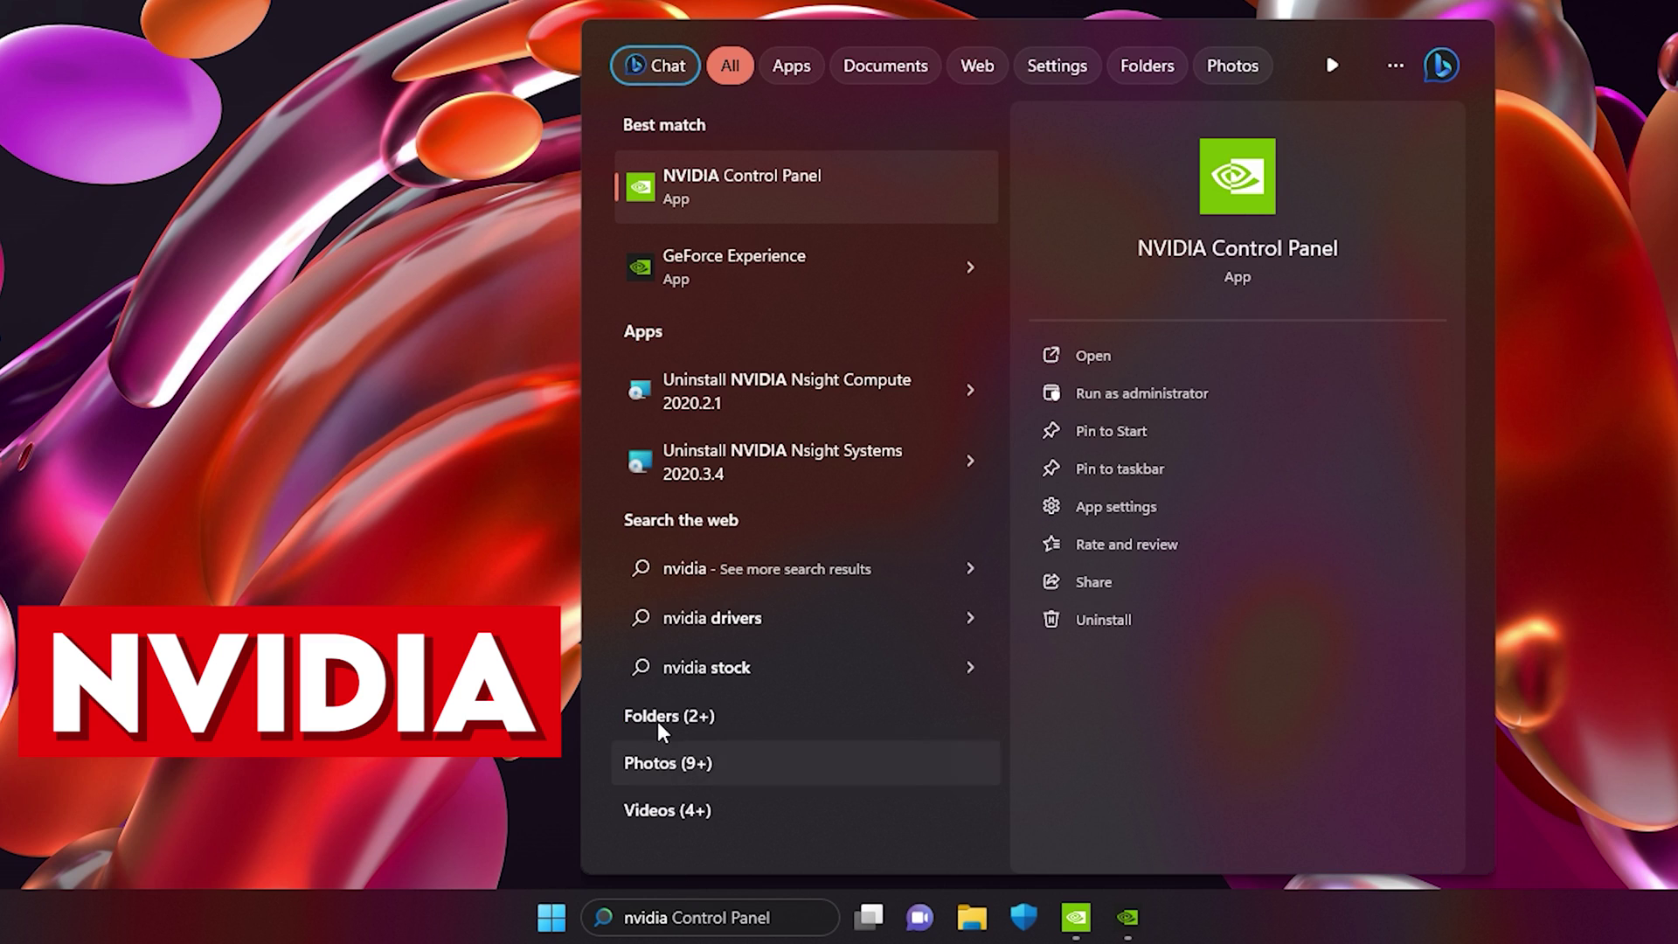
In GeForce Experience Drivers, confirm Studio Driver is chosen and 546.33 is the latest
{"action": "left_click", "coordinate": [704, 278]}
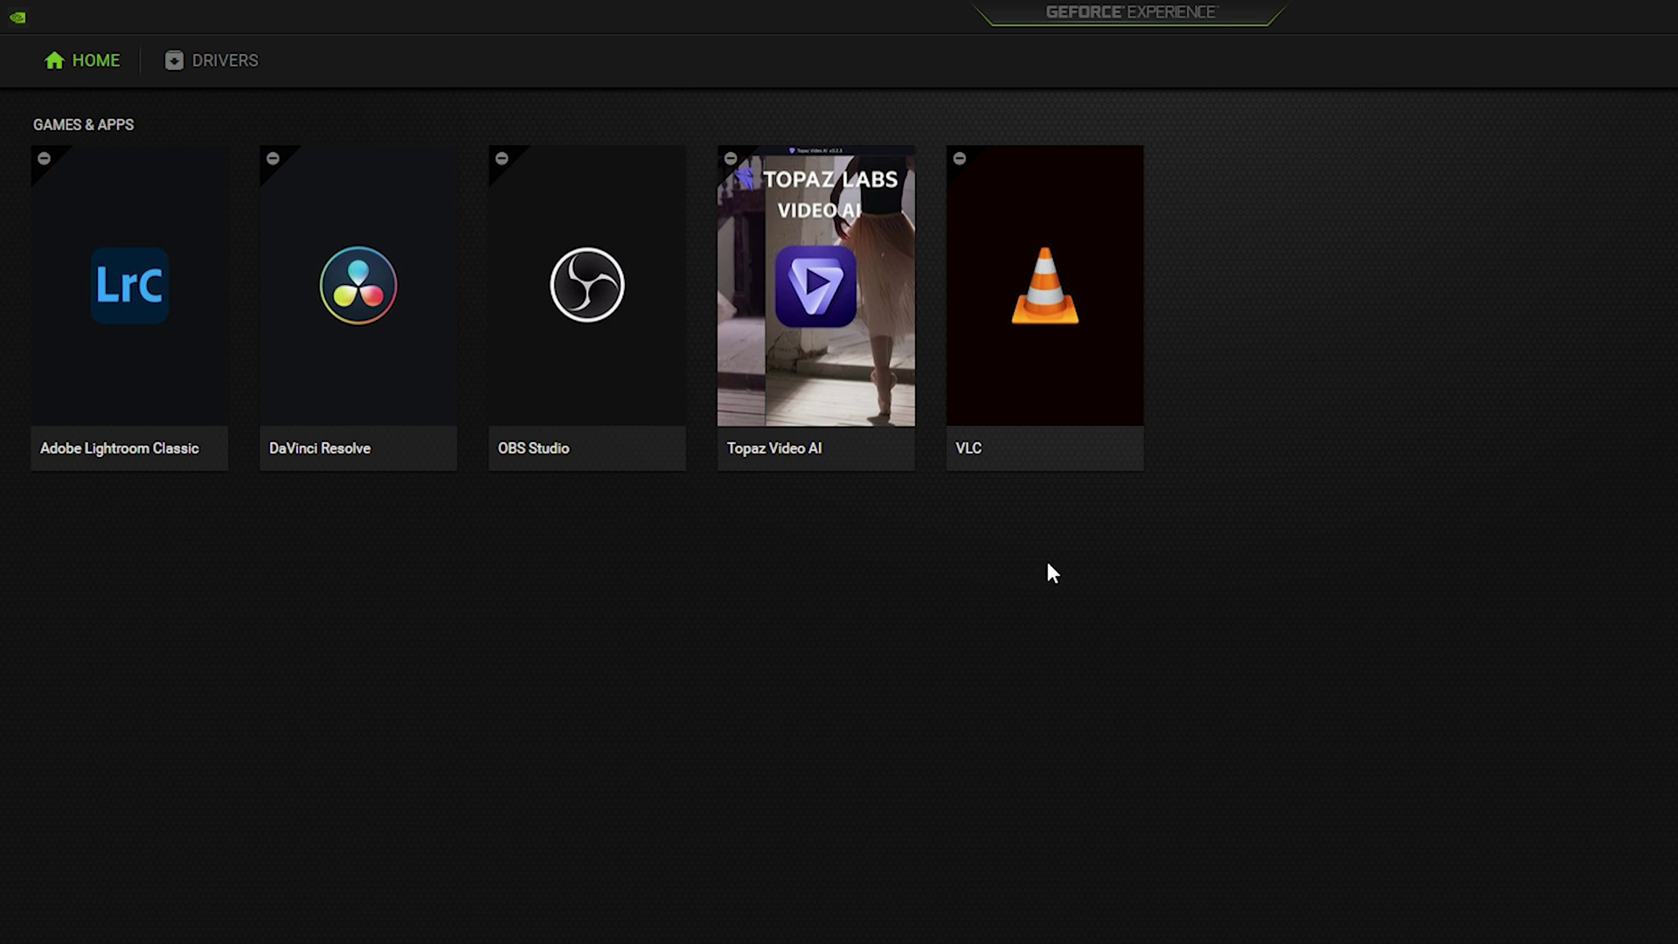
{"action": "left_click", "coordinate": [218, 59]}
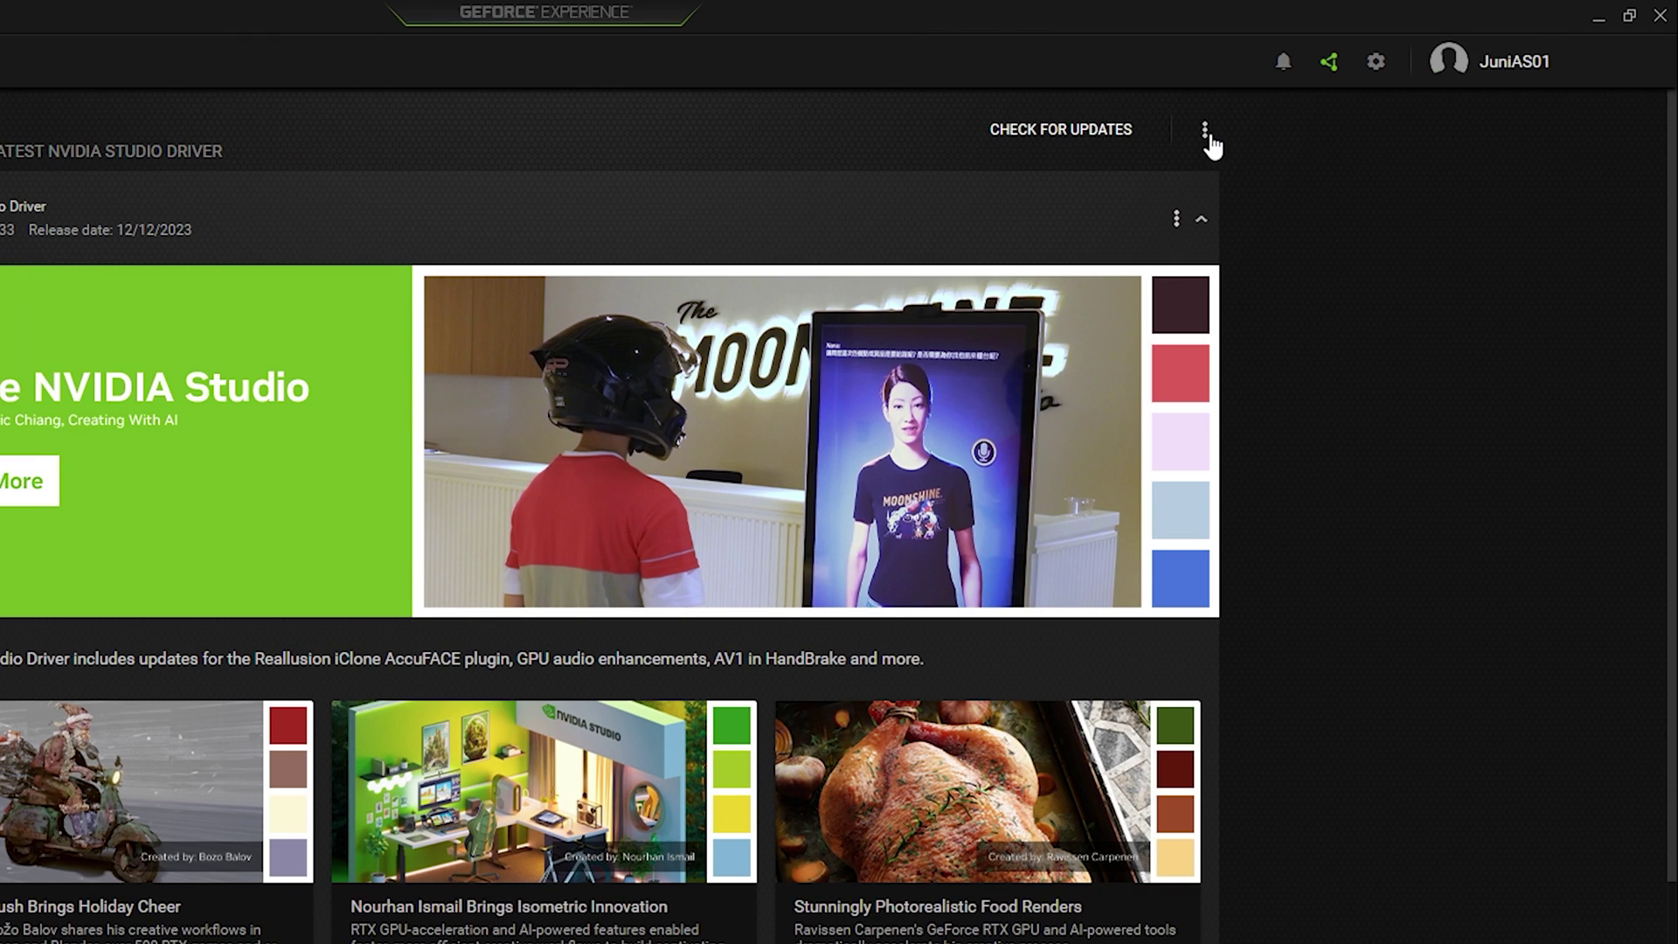
{"action": "left_click", "coordinate": [1206, 131]}
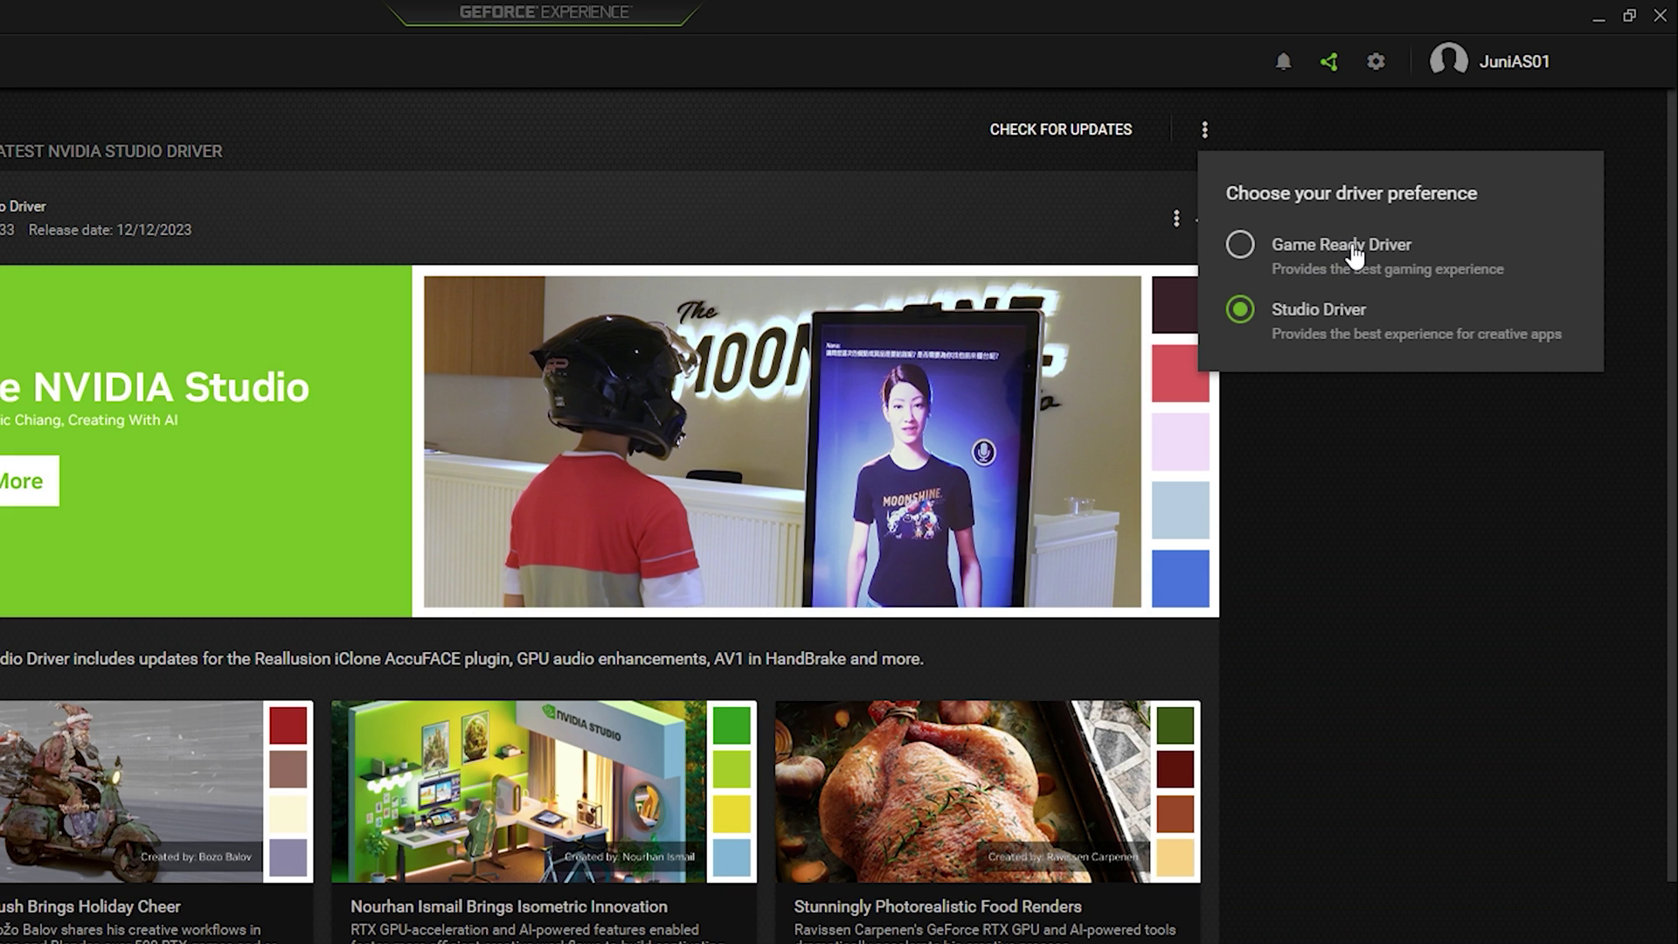
{"action": "left_click", "coordinate": [1337, 494]}
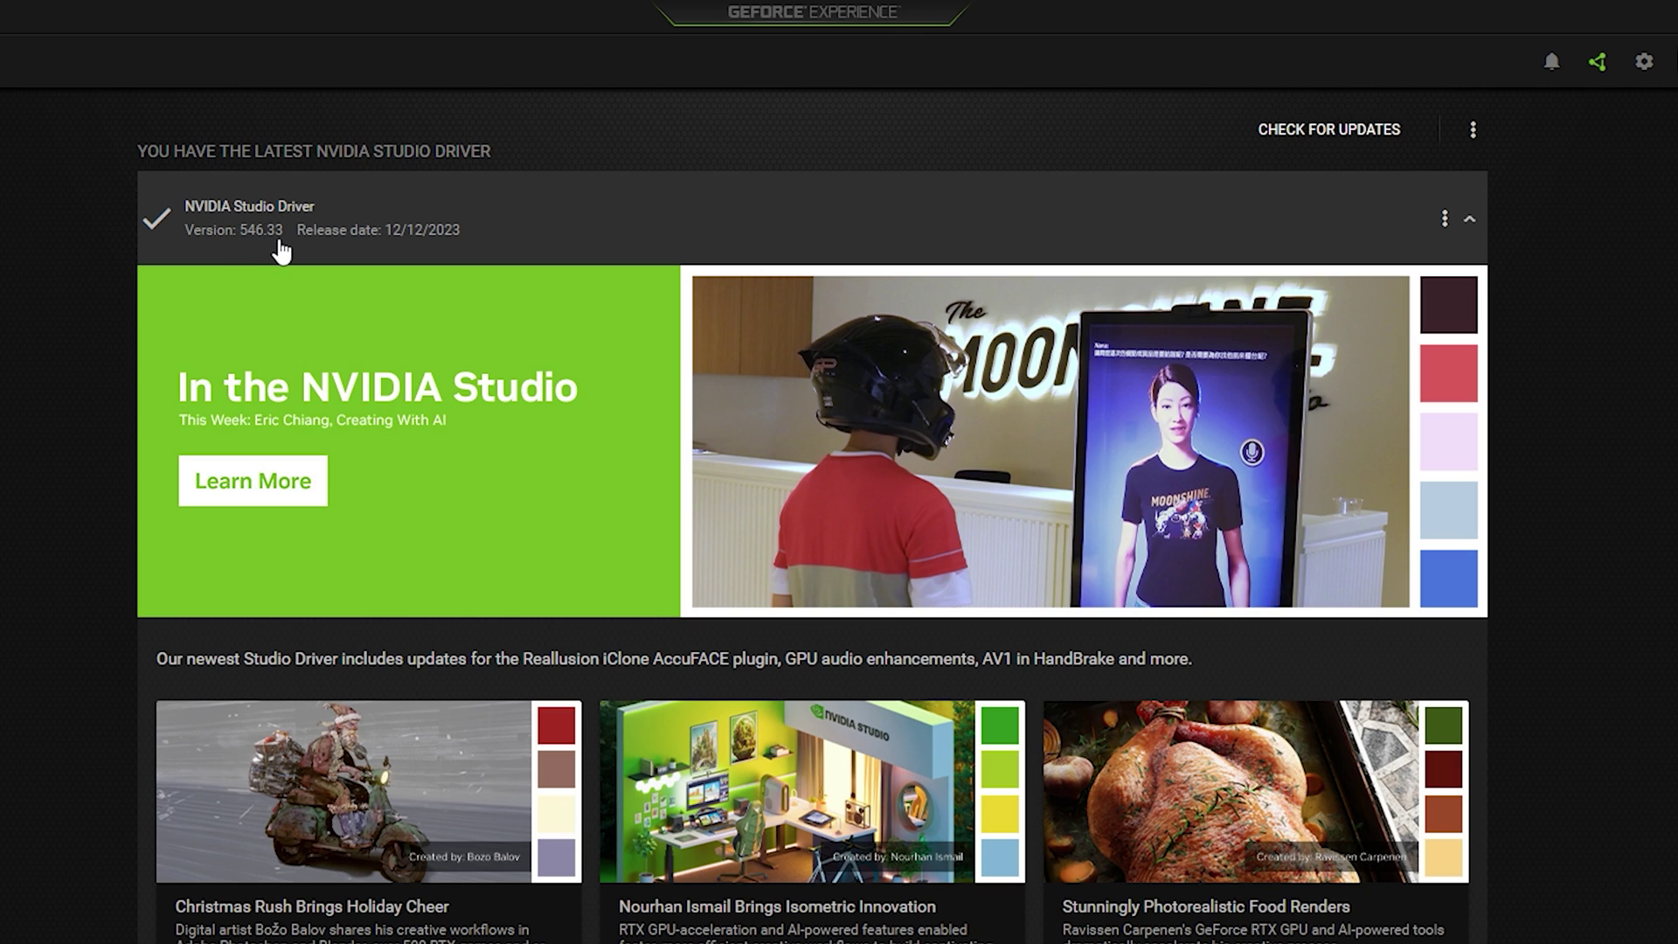
{"action": "left_click", "coordinate": [1327, 140]}
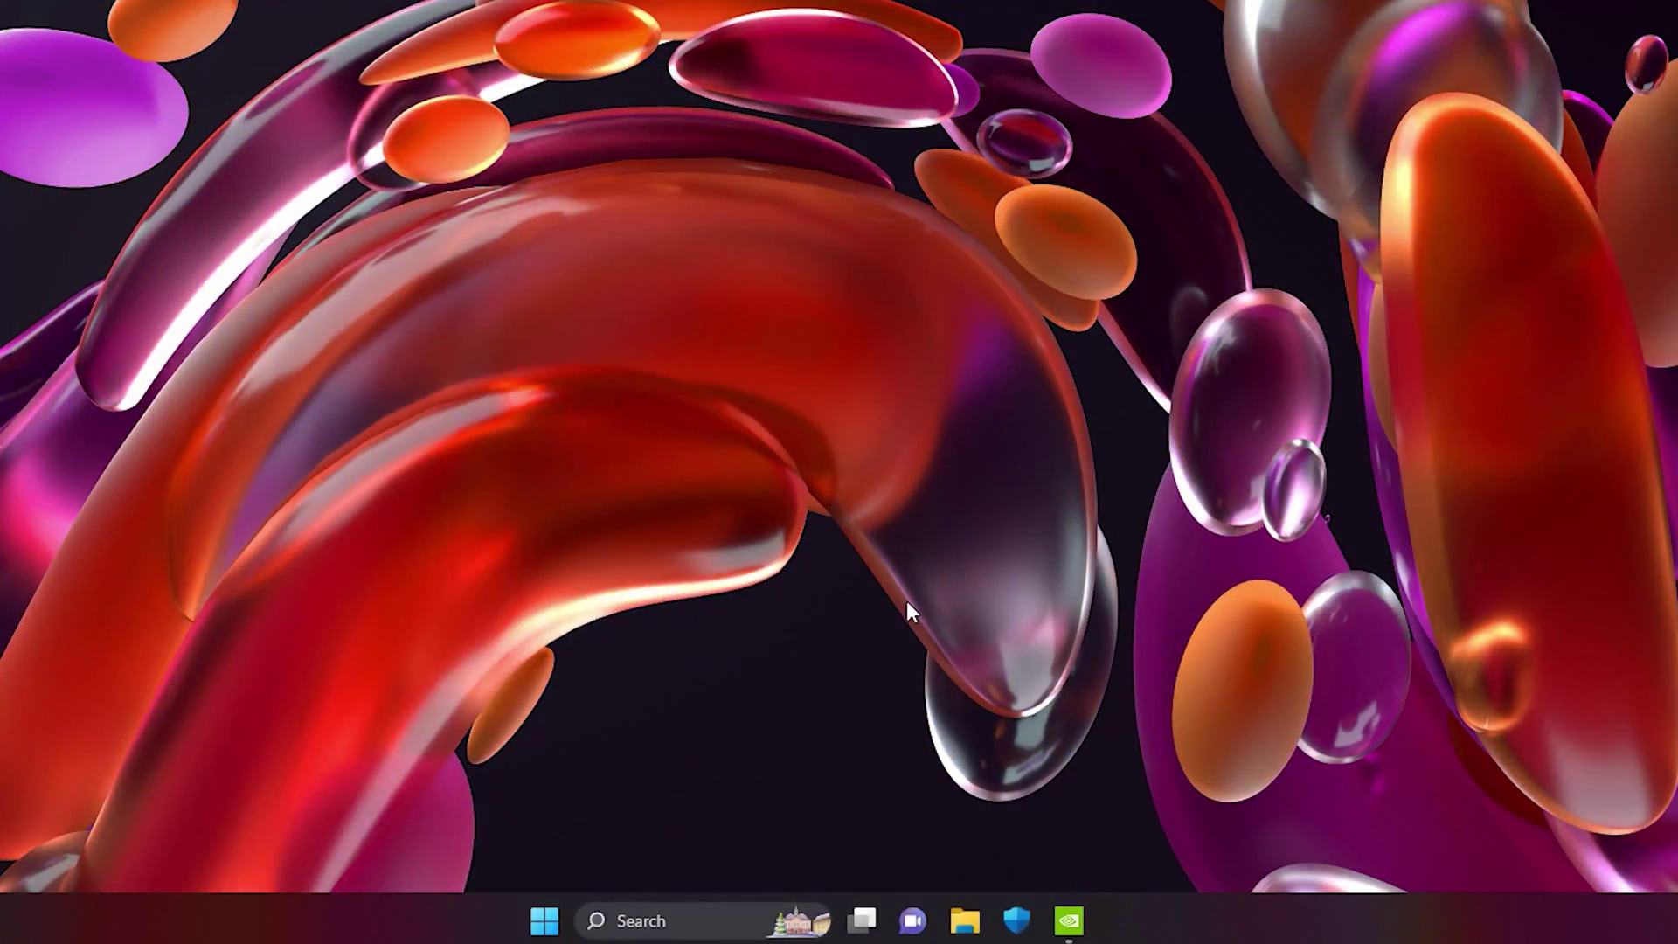
Search 'nvidia' from the taskbar and launch NVIDIA Control Panel
{"action": "left_click", "coordinate": [664, 921]}
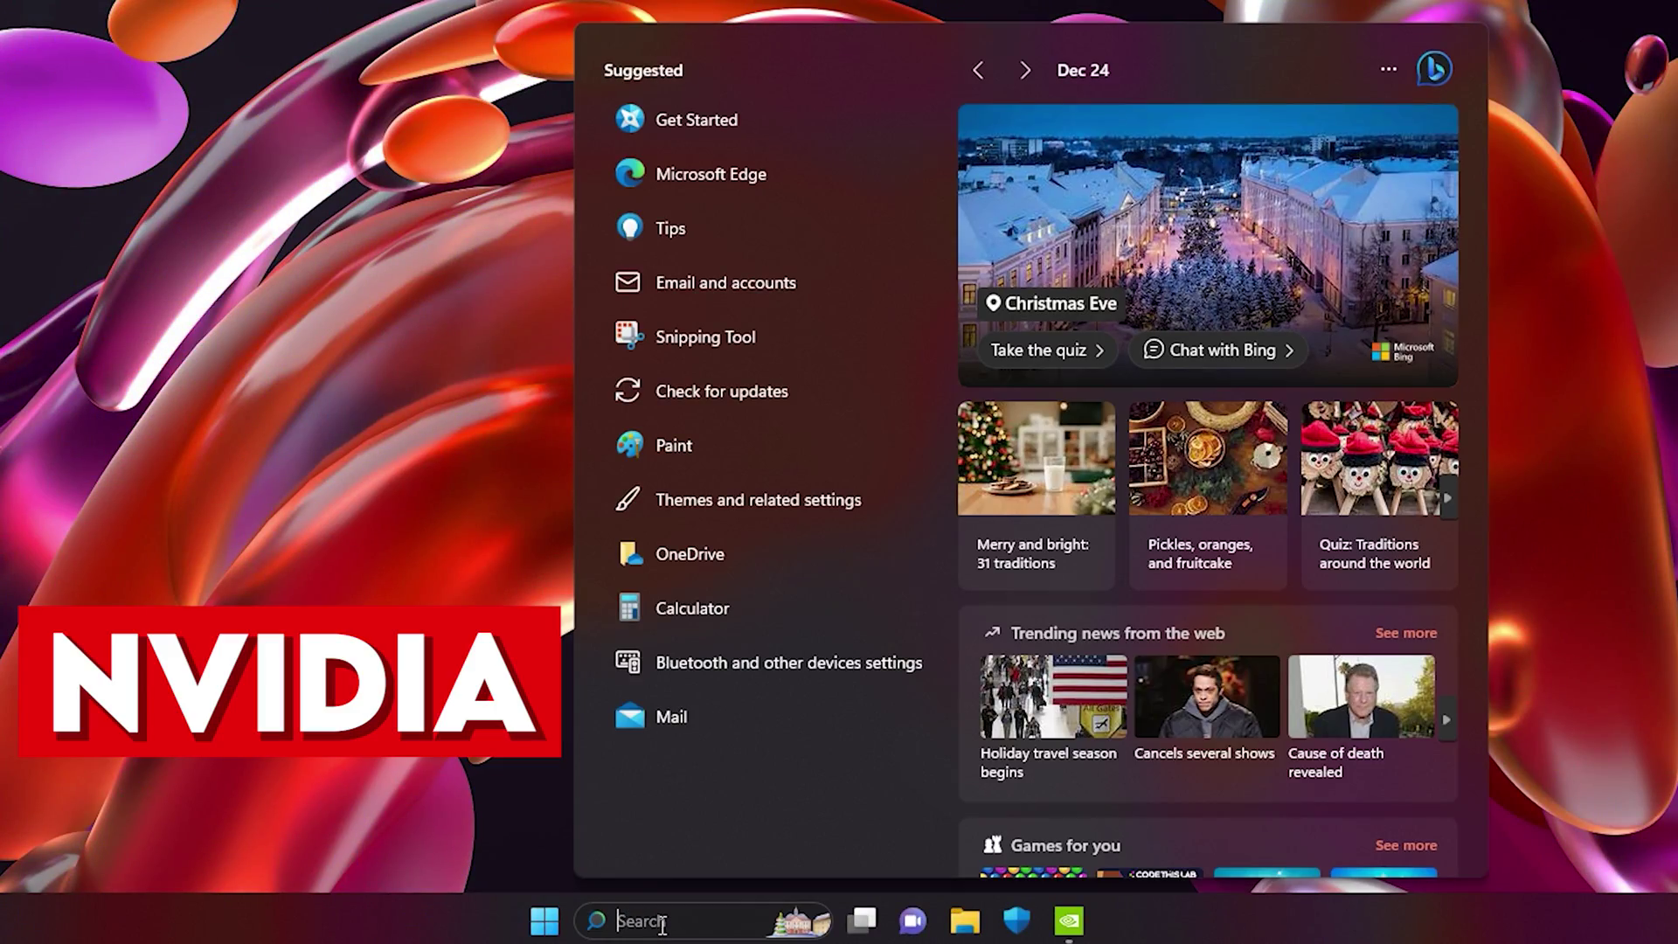
{"action": "type", "text": "nvidia"}
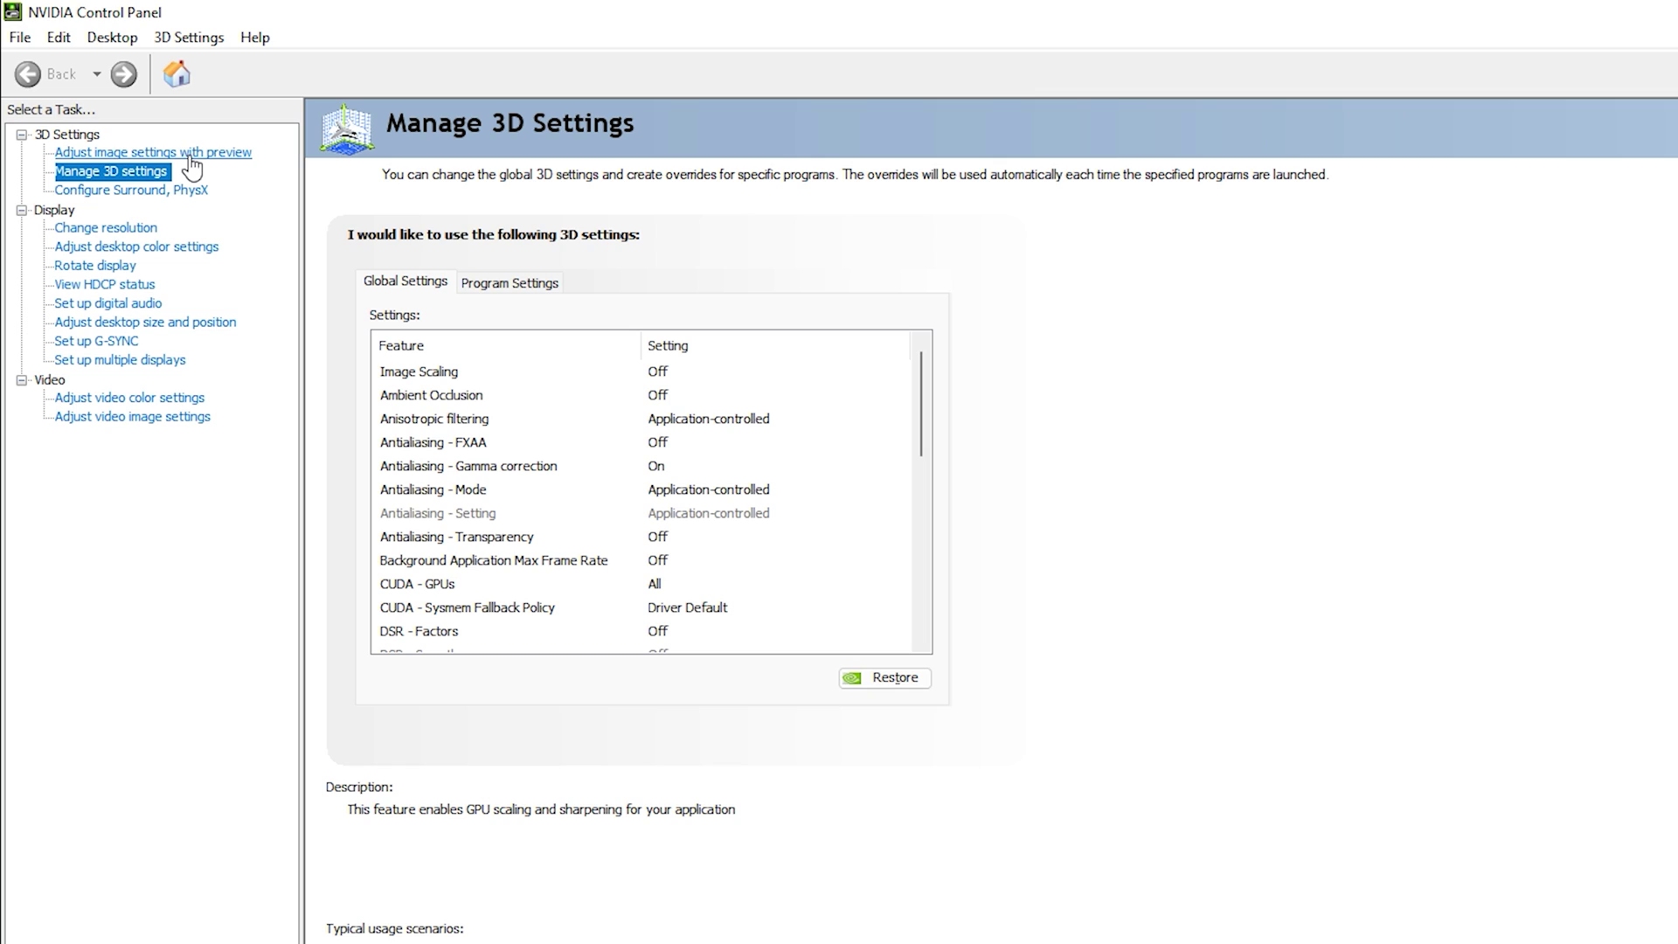
Apply 'Use the advanced 3D image settings' on the image settings with preview page
{"action": "left_click", "coordinate": [103, 175]}
{"action": "left_click", "coordinate": [104, 155]}
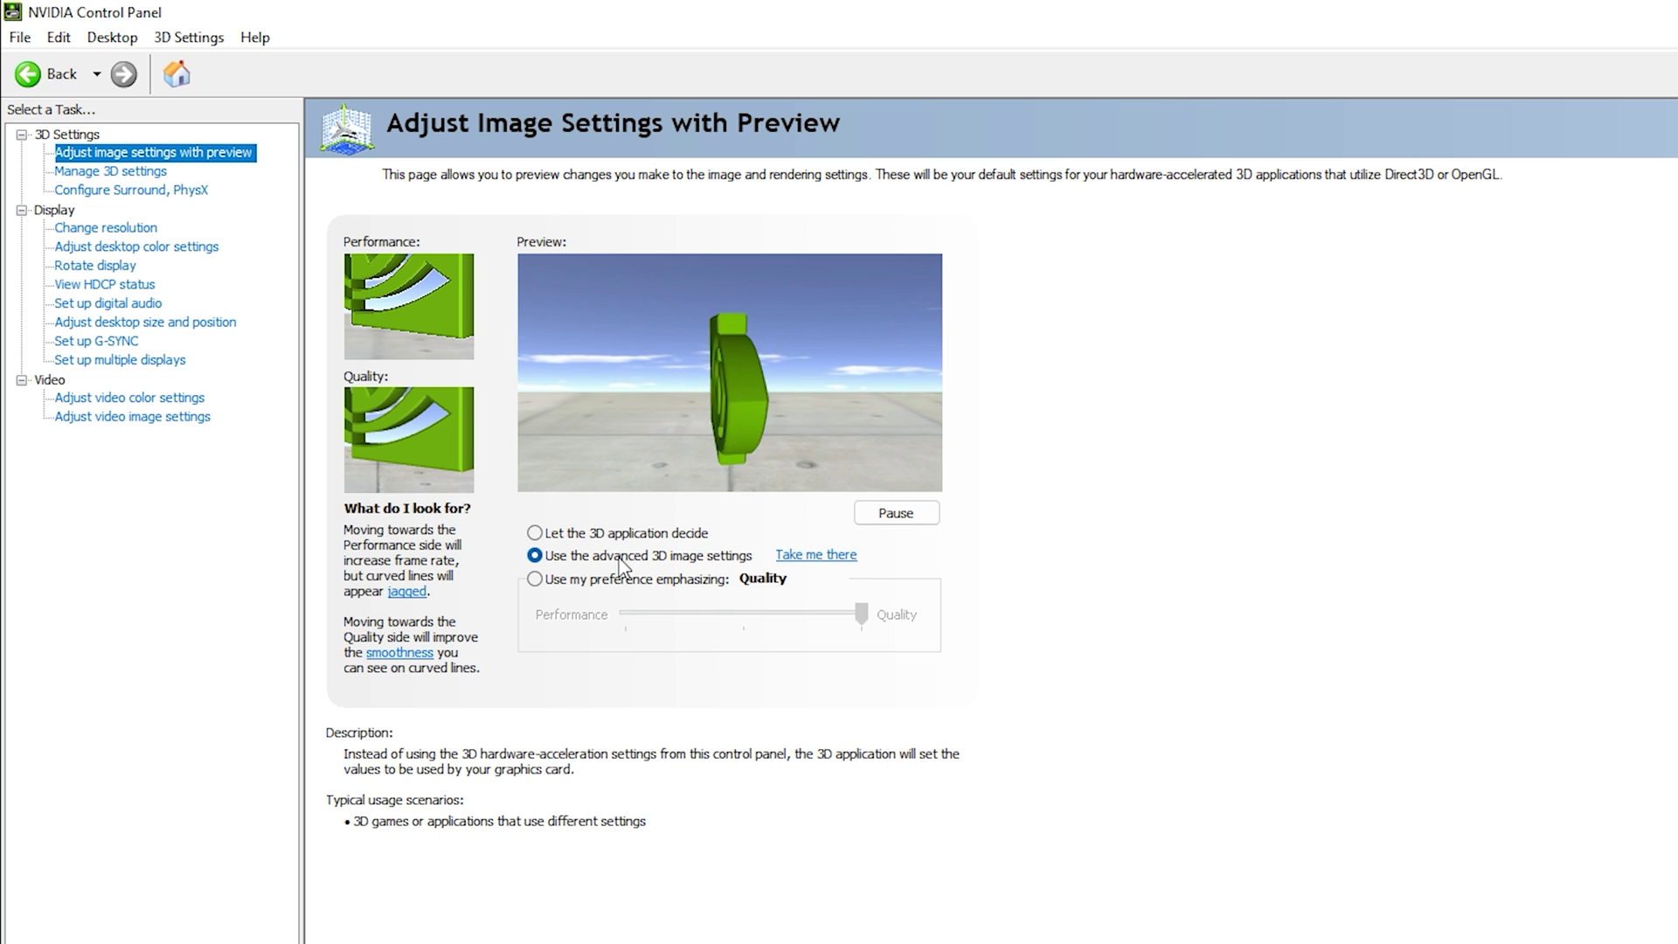
{"action": "mouse_move", "coordinate": [618, 559]}
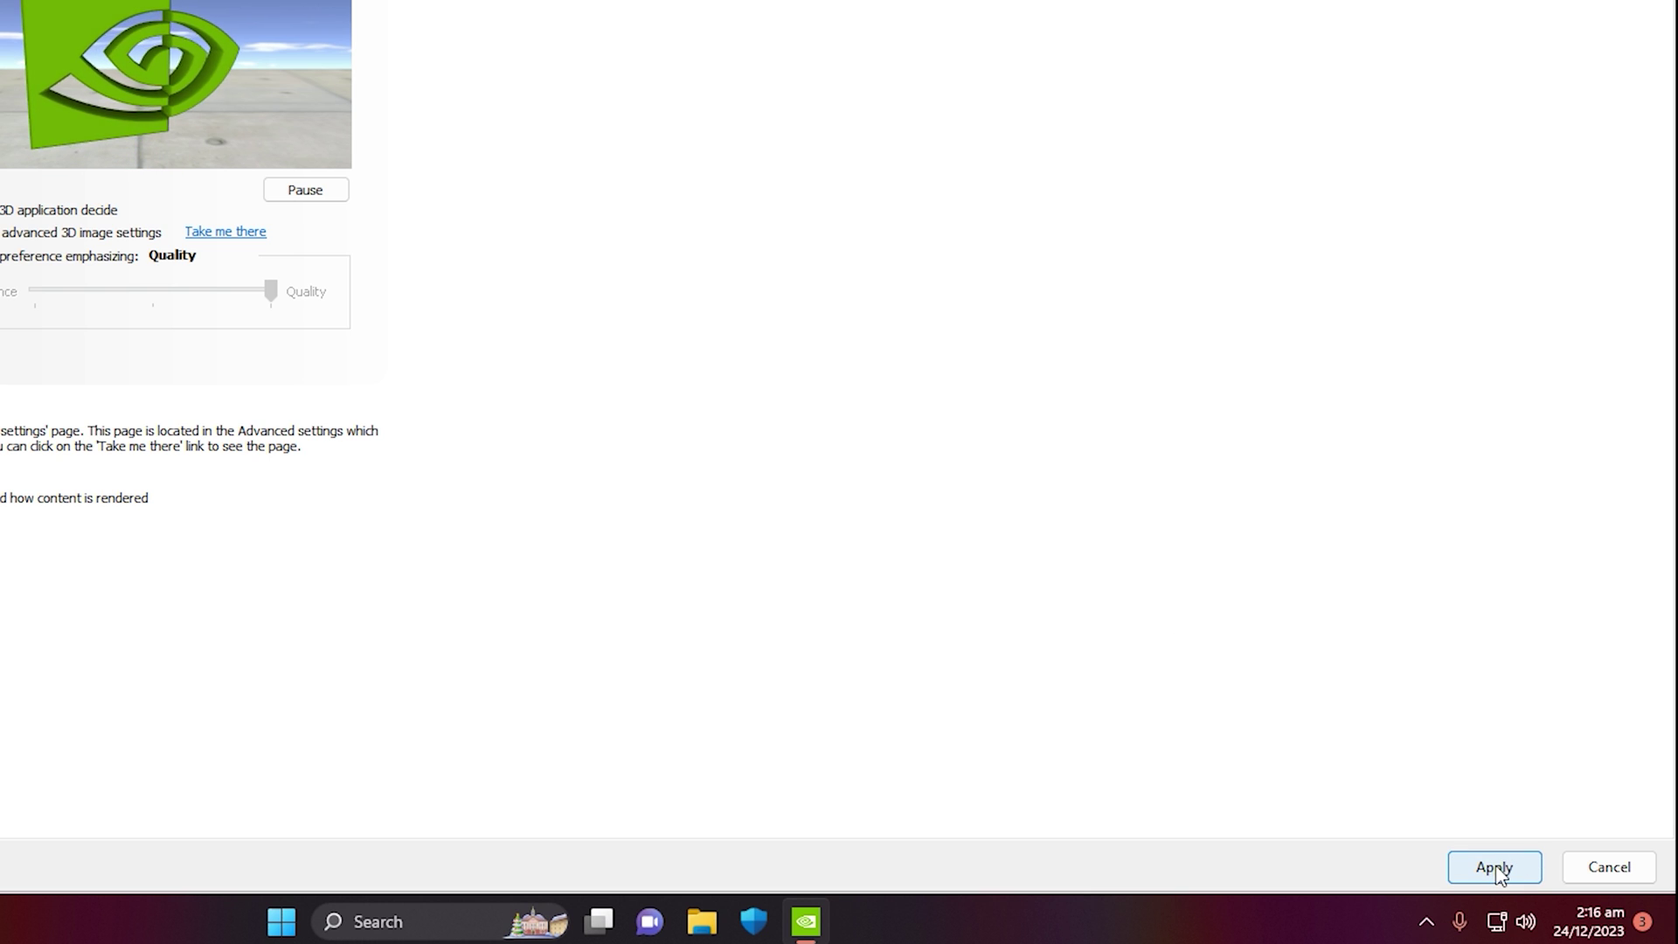
{"action": "left_click", "coordinate": [1493, 866]}
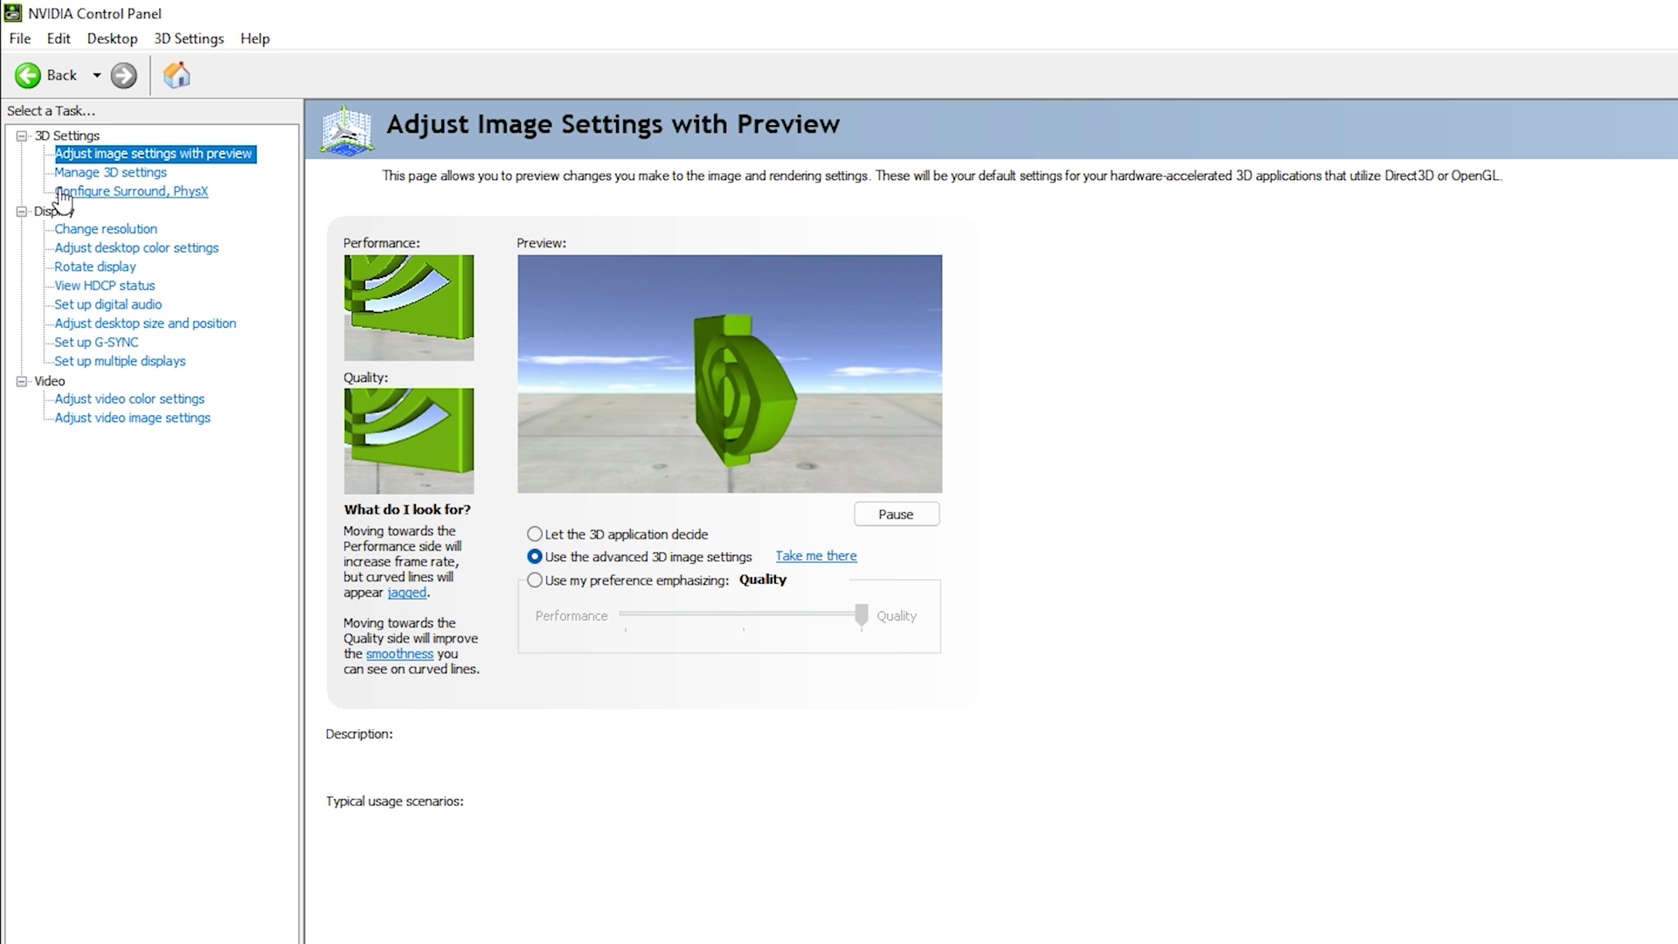
Keep the PhysX processor on the GeForce GTX 1660 Ti, then return to Manage 3D Settings
{"action": "left_click", "coordinate": [138, 194]}
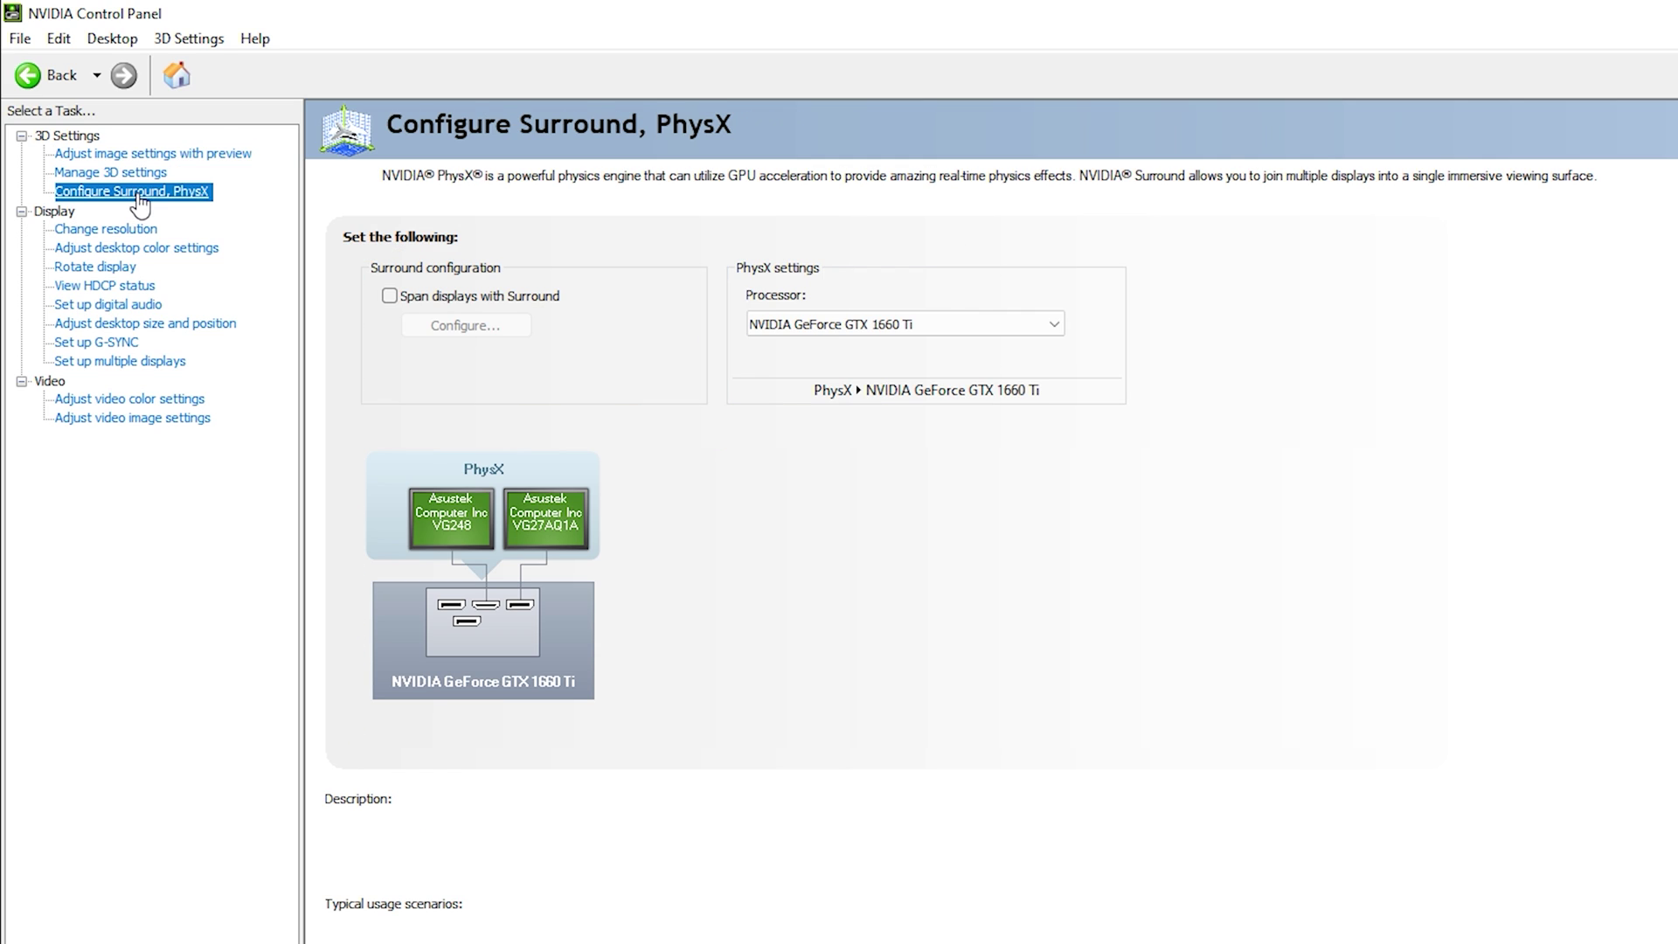
{"action": "left_click", "coordinate": [799, 327]}
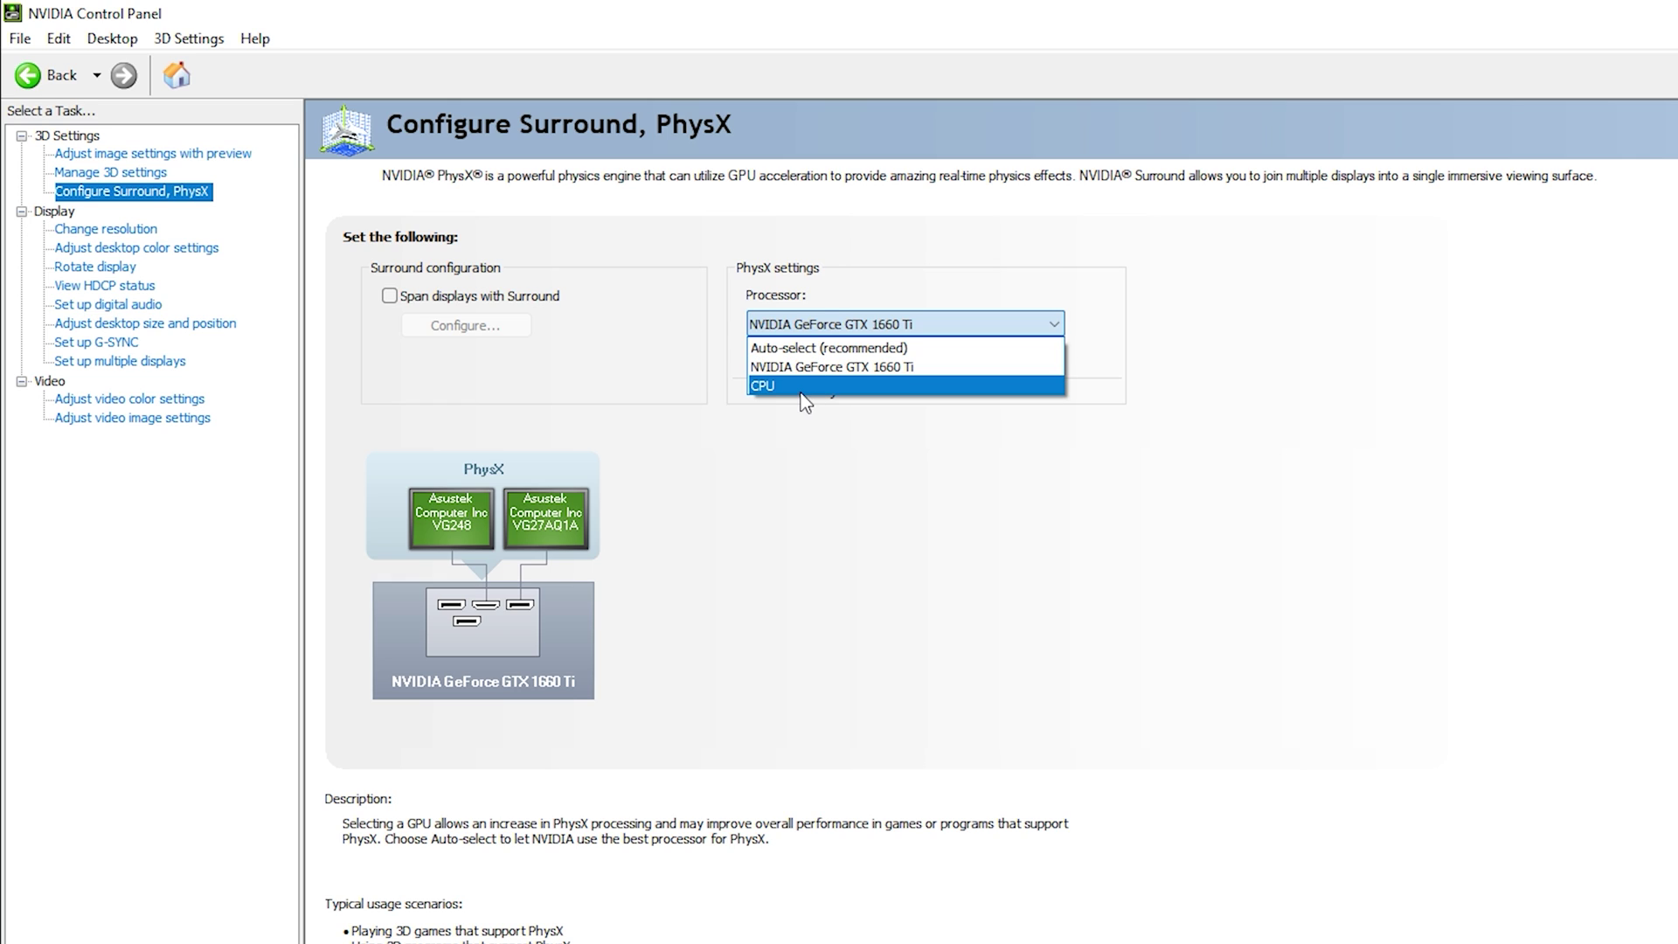
{"action": "left_click", "coordinate": [915, 366]}
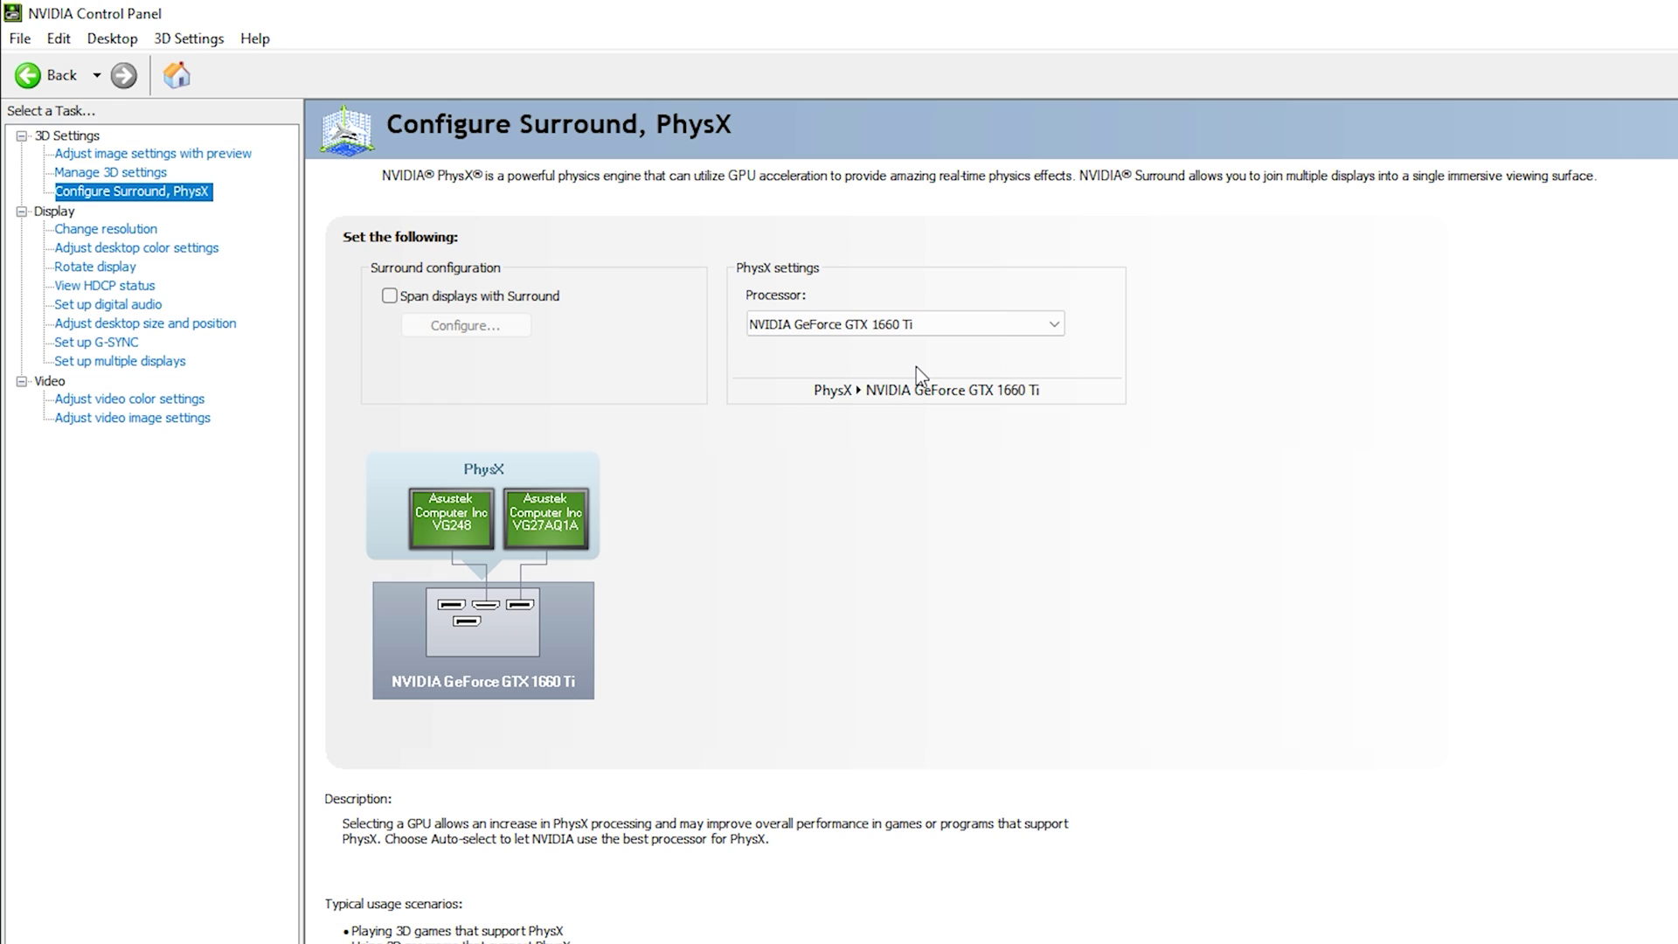
{"action": "left_click", "coordinate": [110, 173]}
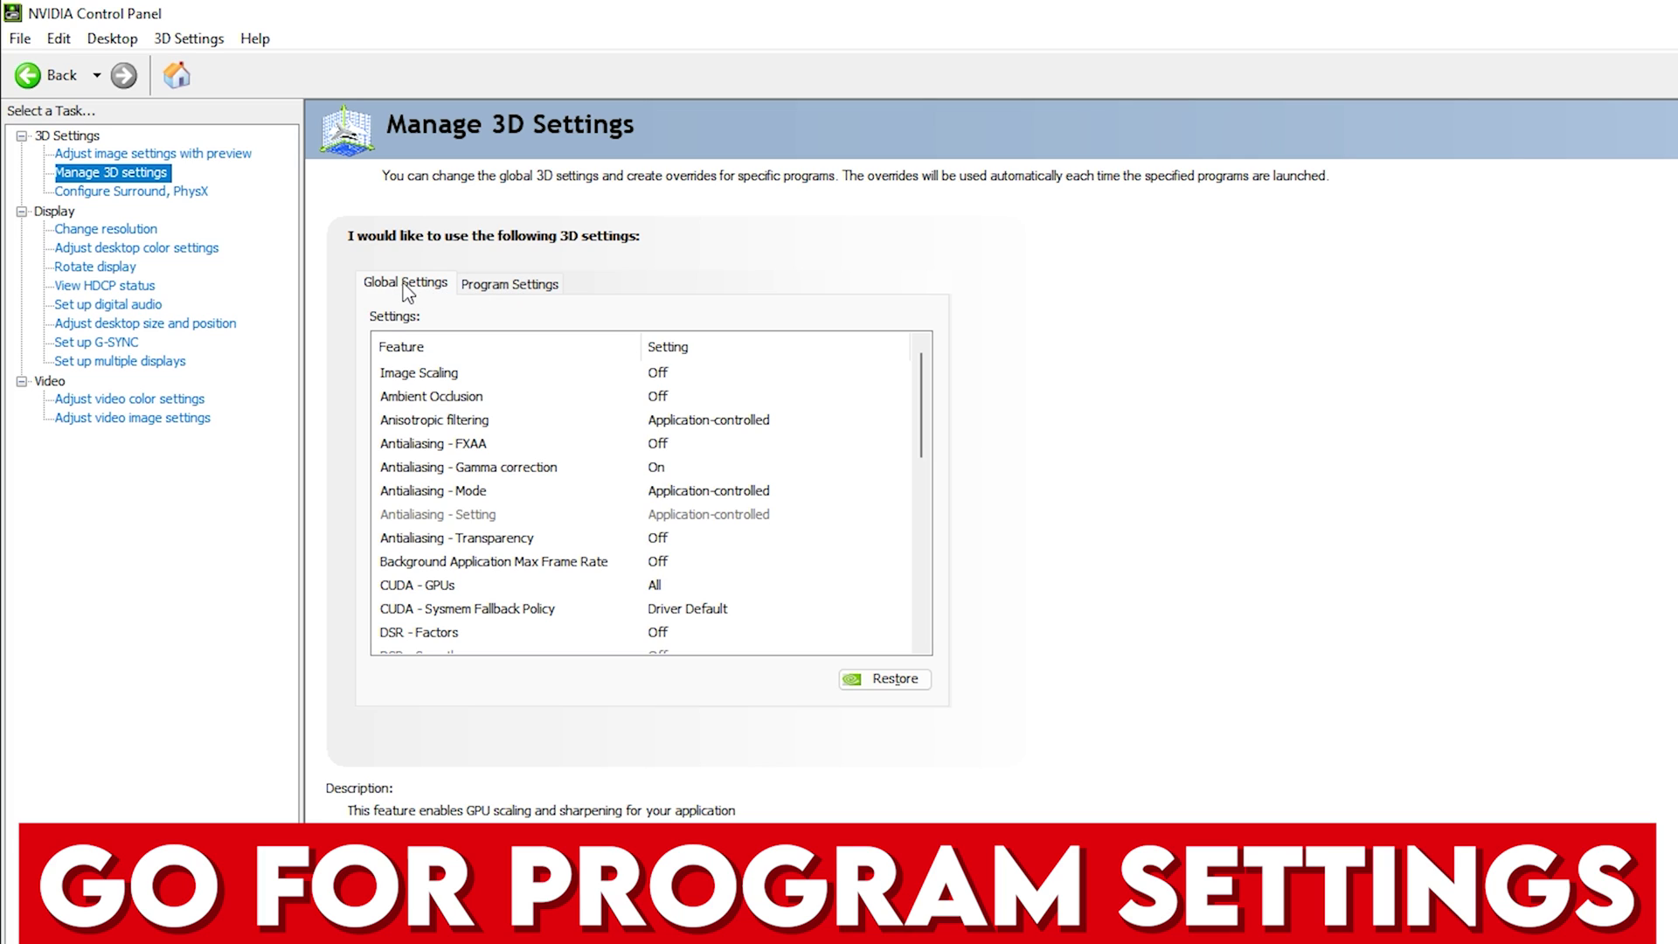
On Program Settings, browse the program list (Daz Studio) and bring up the Add dialog
{"action": "left_click", "coordinate": [515, 291]}
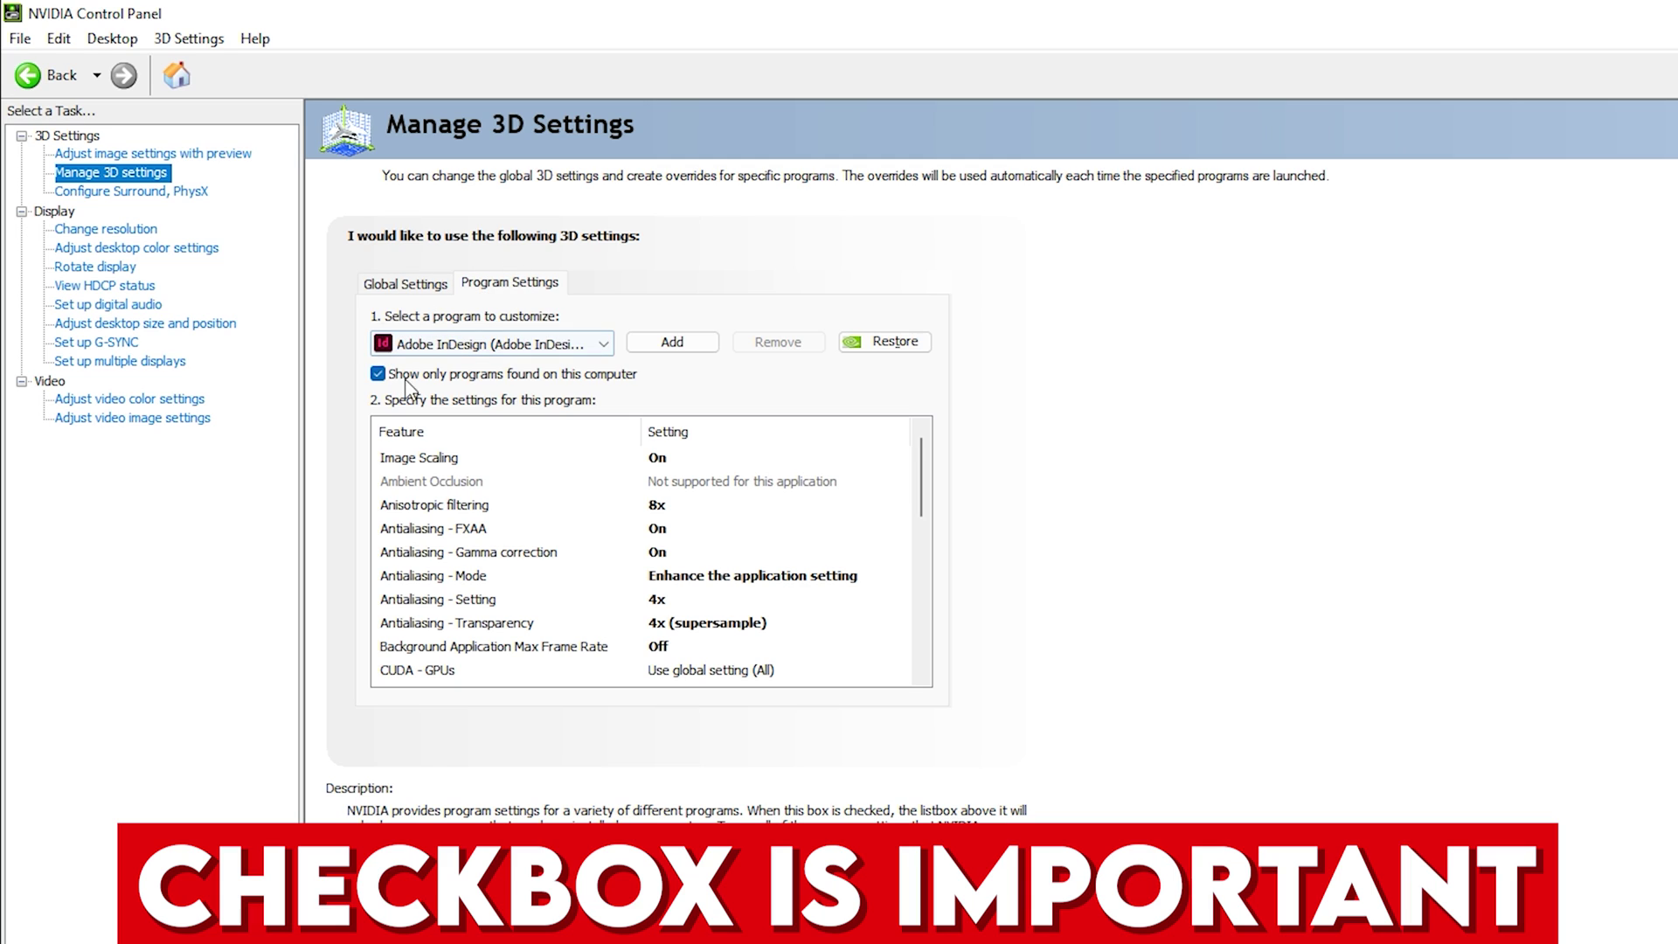
{"action": "left_click", "coordinate": [473, 348]}
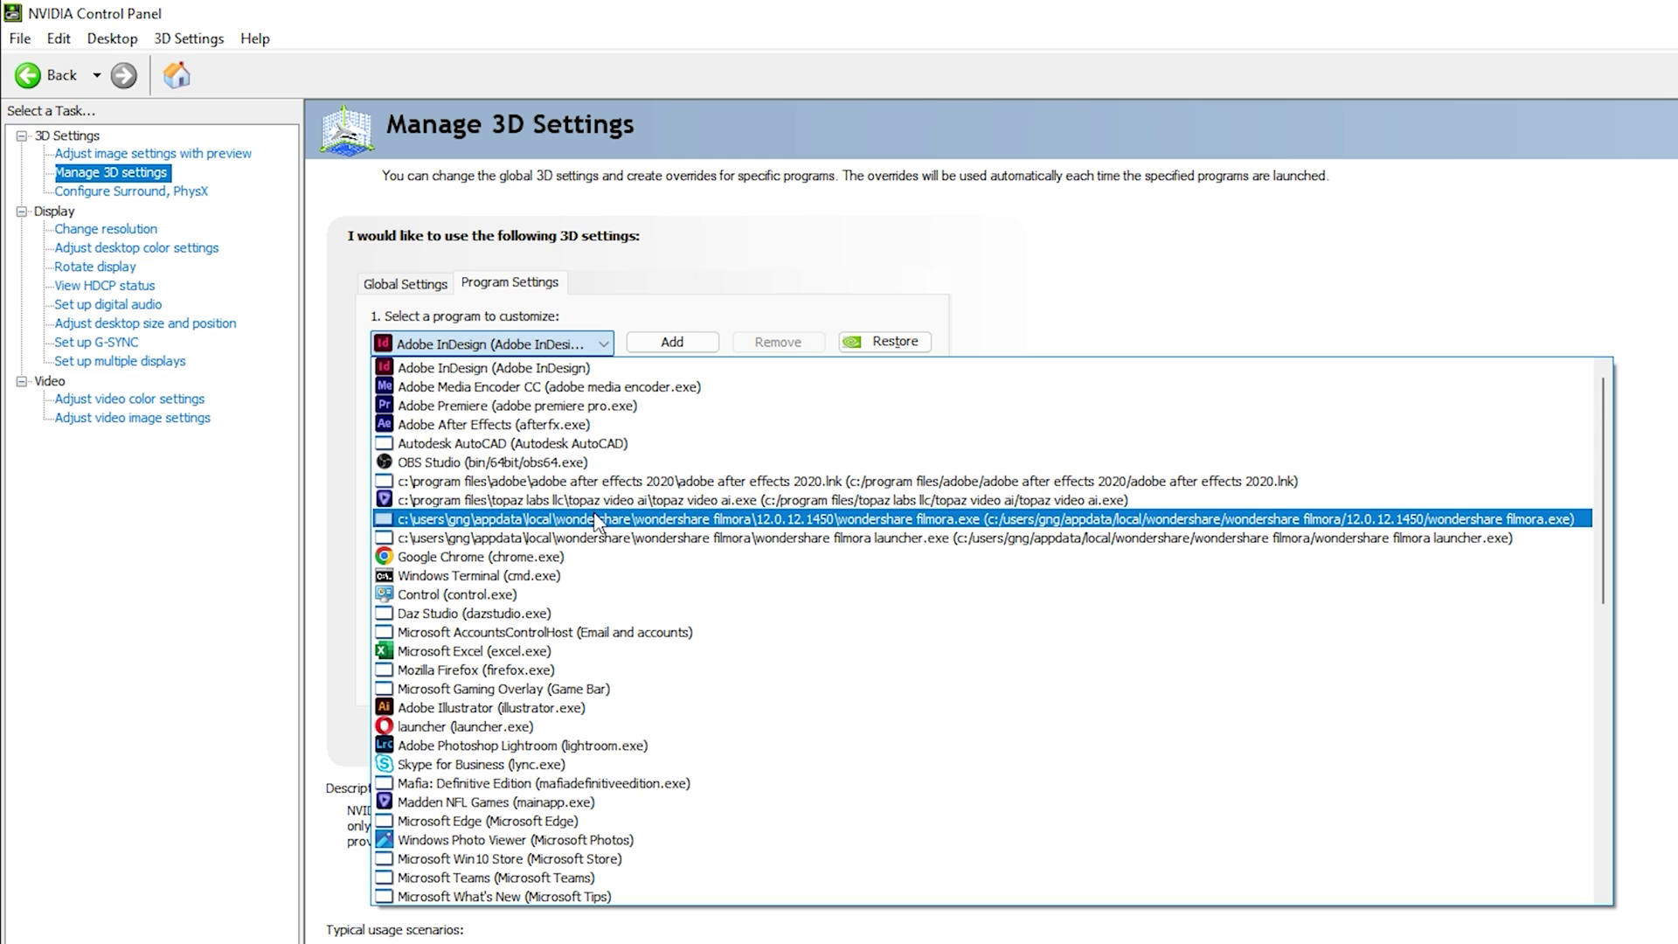
{"action": "left_click", "coordinate": [597, 612]}
{"action": "left_click", "coordinate": [551, 343]}
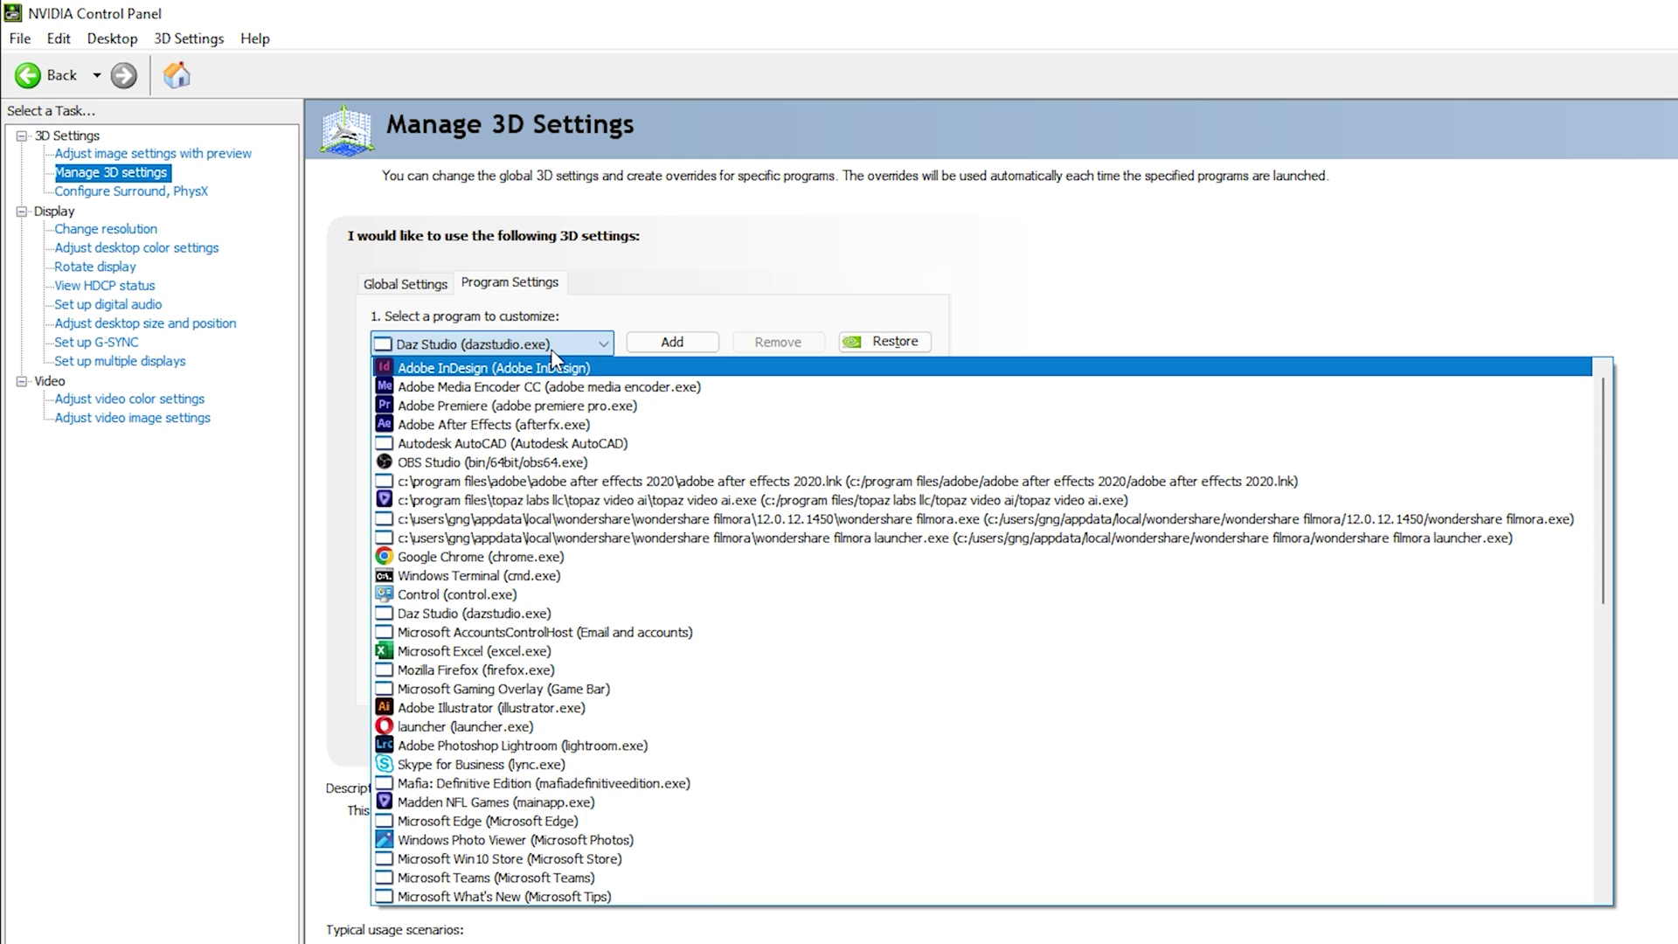
{"action": "left_click", "coordinate": [572, 346]}
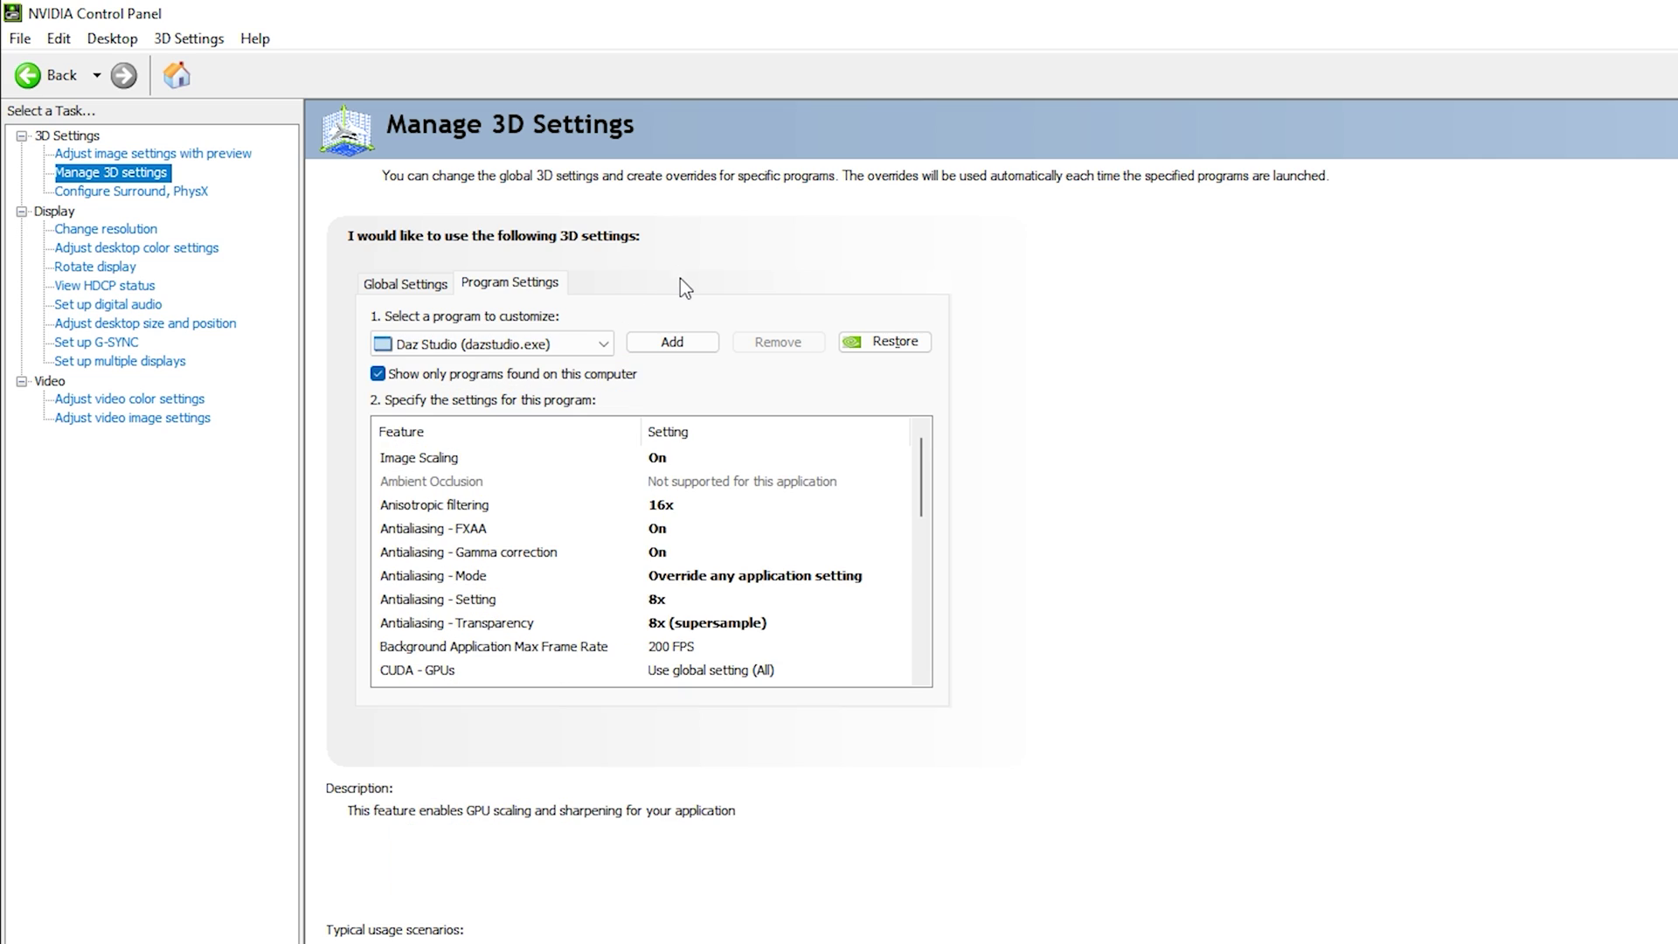
{"action": "left_click", "coordinate": [680, 344]}
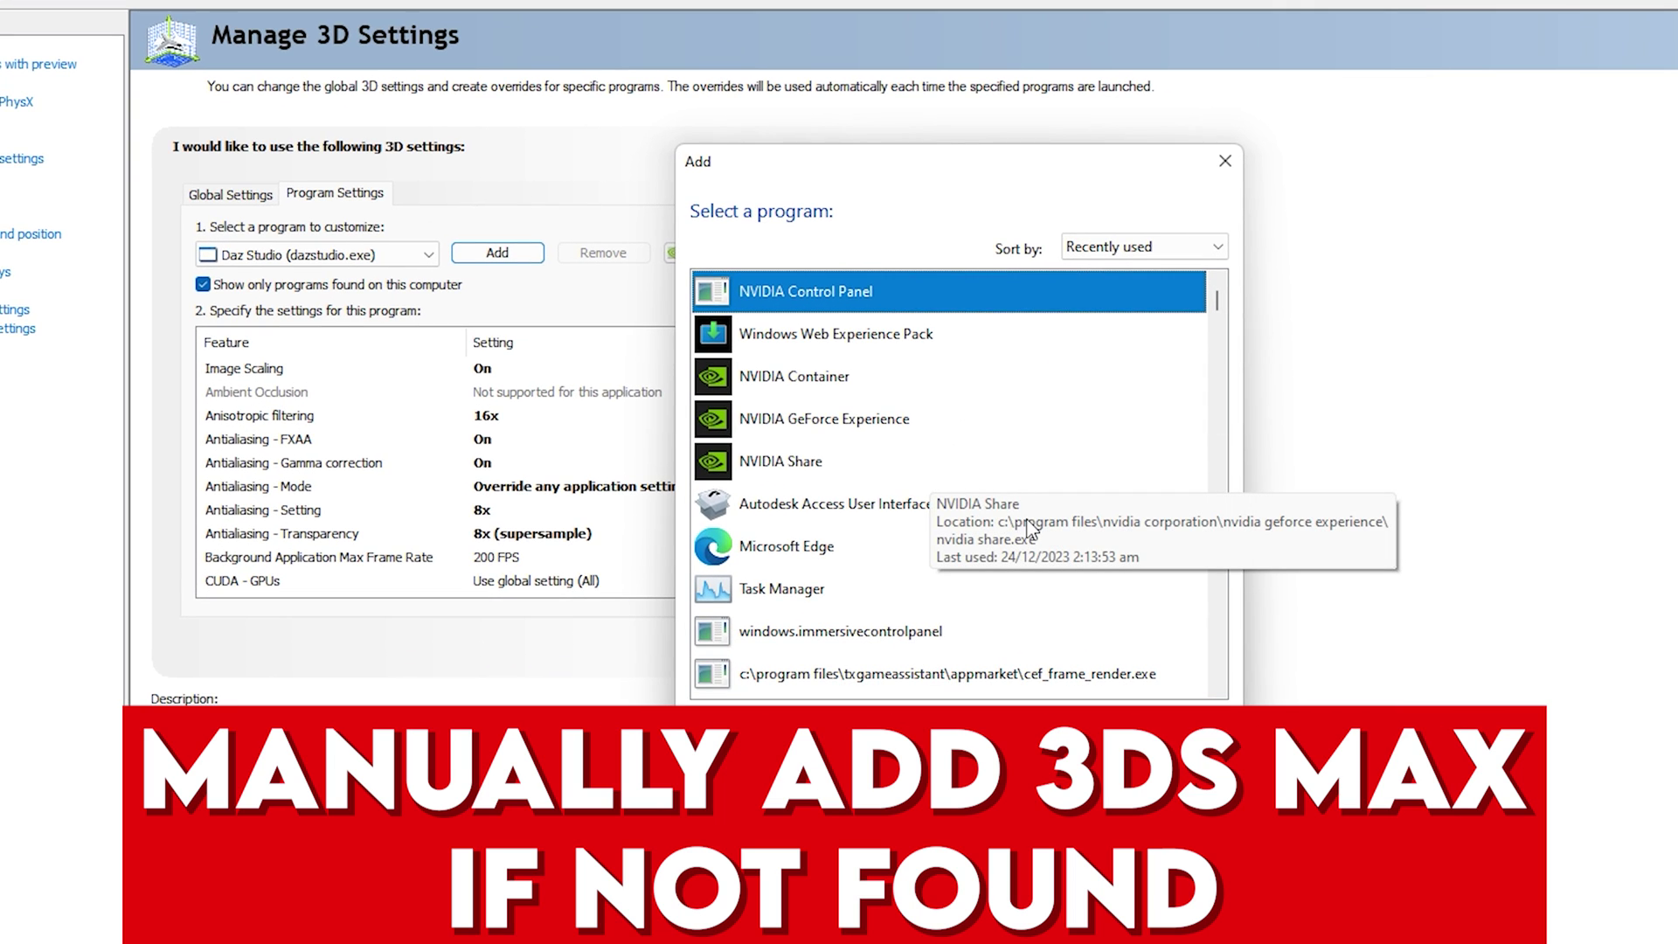
Add 3ds Max 2024 from the recent programs list, then browse for an executable
{"action": "scroll", "coordinate": [840, 507], "scroll_direction": "down", "scroll_amount": 5}
{"action": "left_click", "coordinate": [840, 503]}
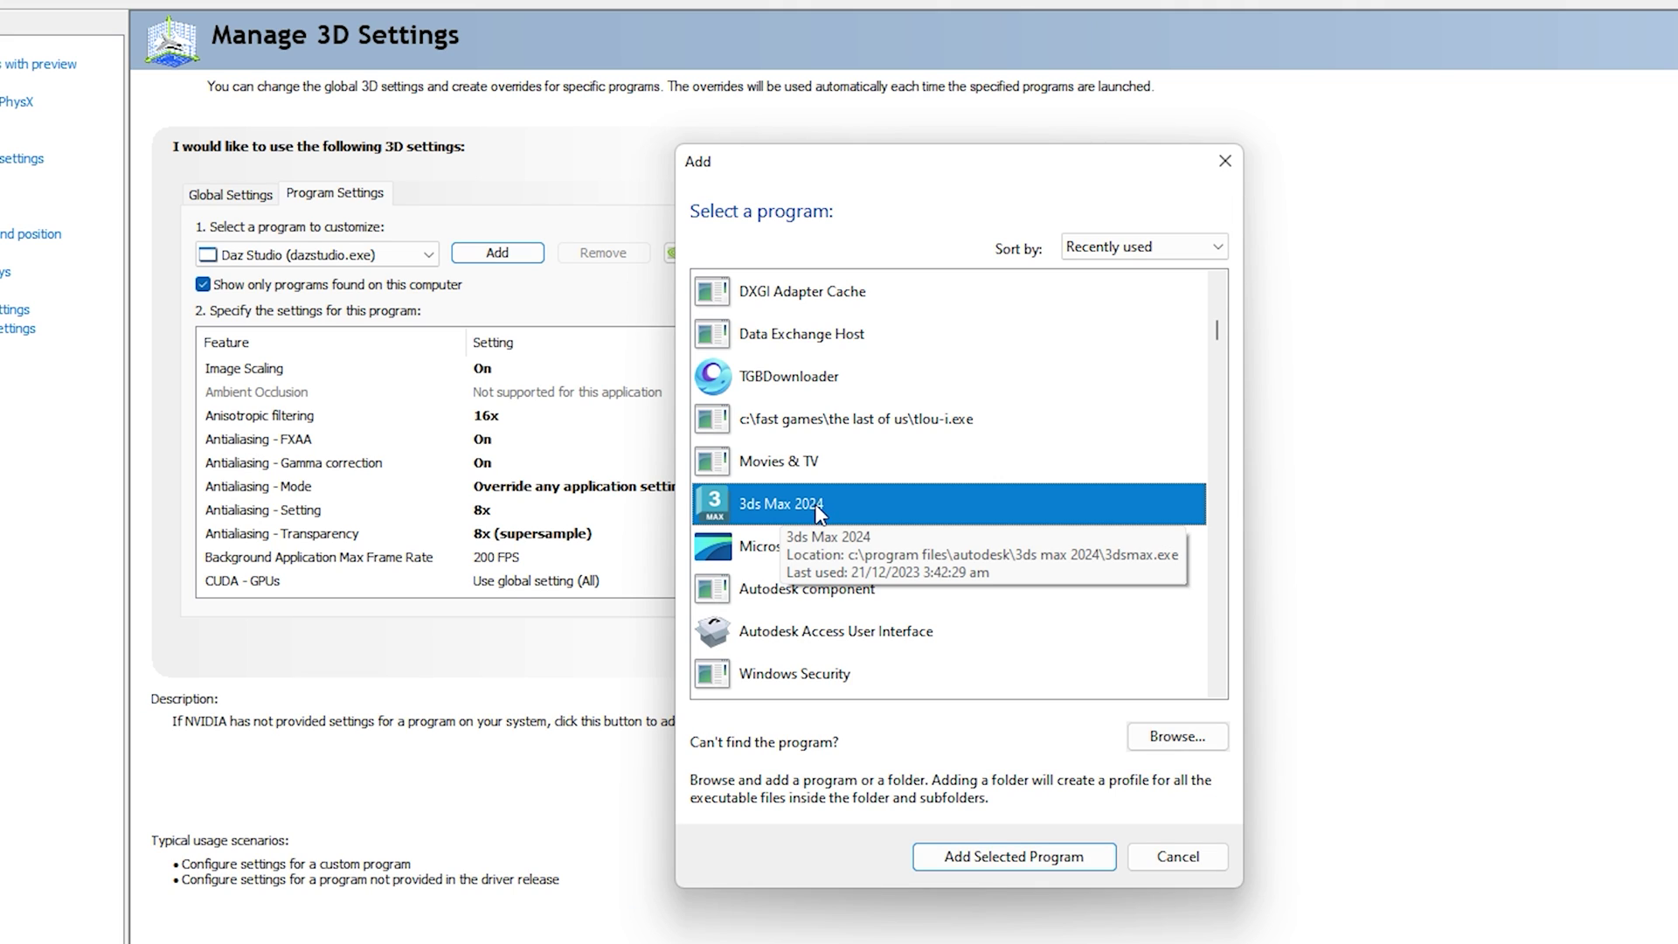
{"action": "double_click", "coordinate": [819, 503]}
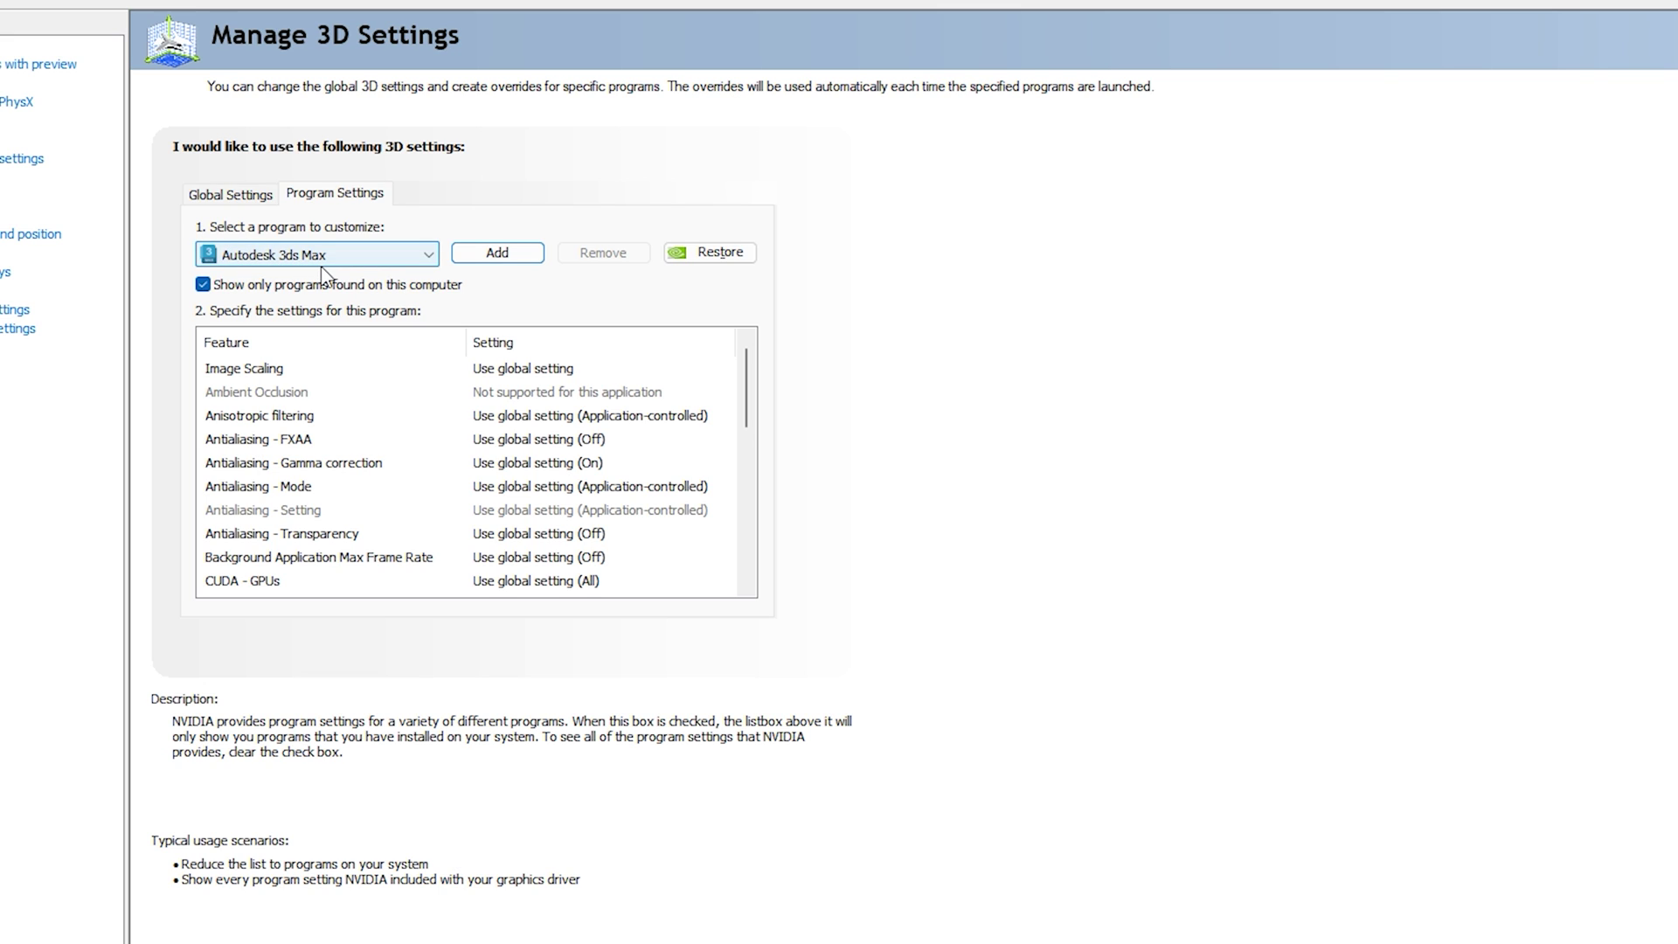
{"action": "left_click", "coordinate": [496, 255]}
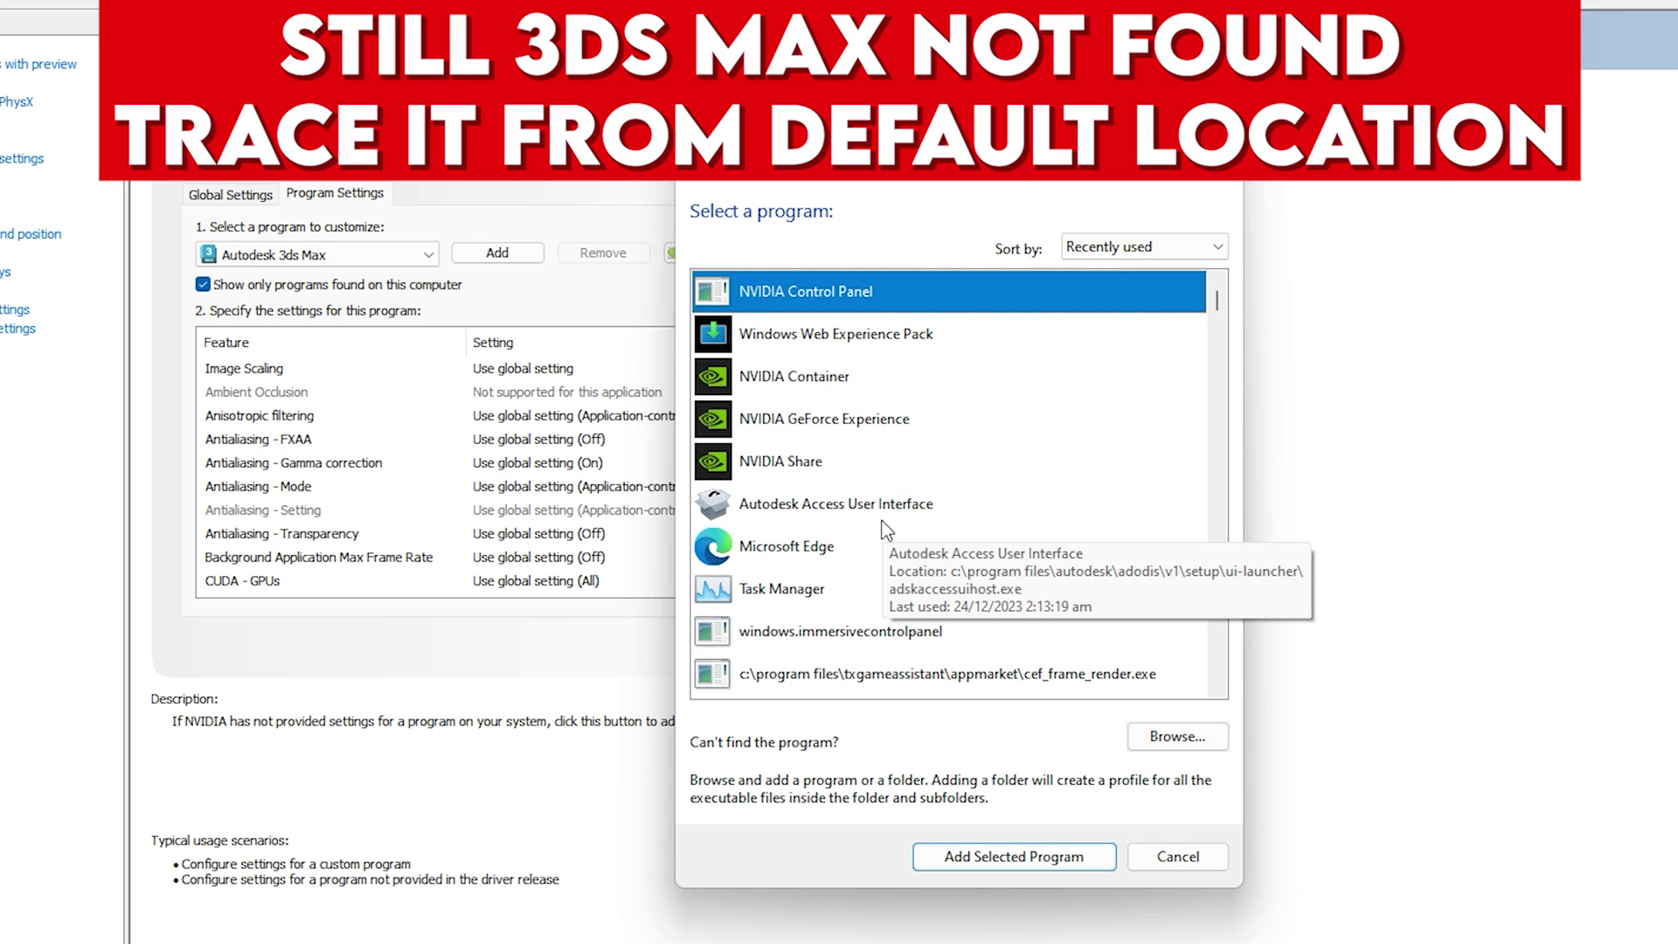
{"action": "left_click", "coordinate": [1177, 735]}
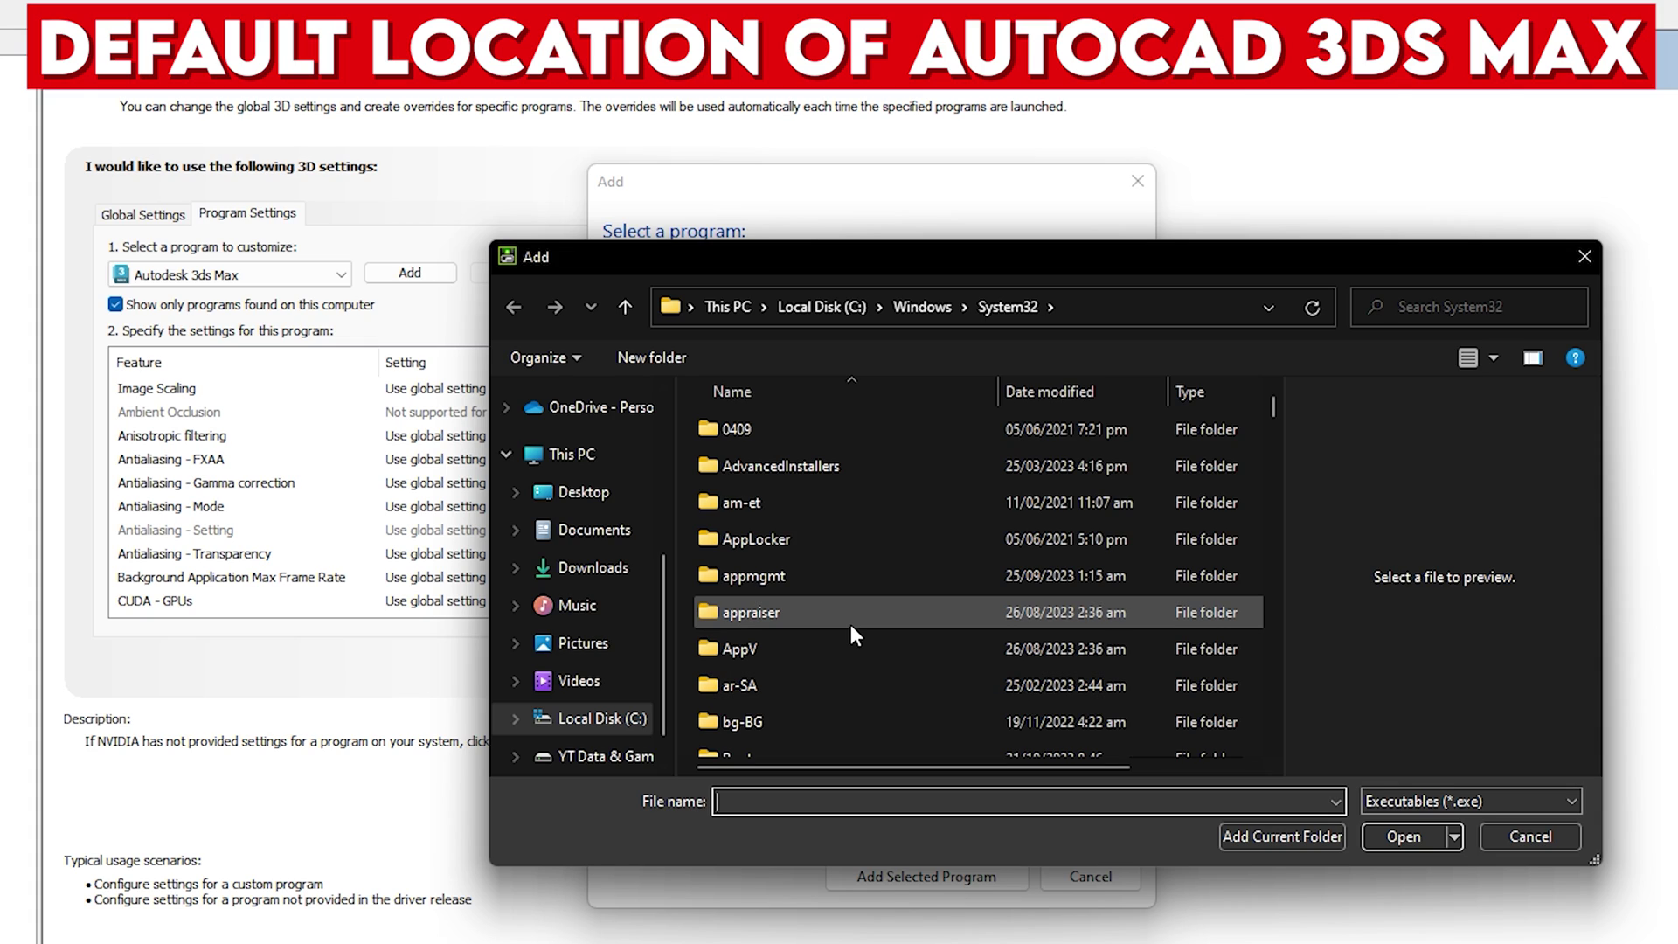
Navigate to C:\Program Files\Autodesk\3ds Max 2024 and add the 3dsmax executable
{"action": "left_click", "coordinate": [601, 722]}
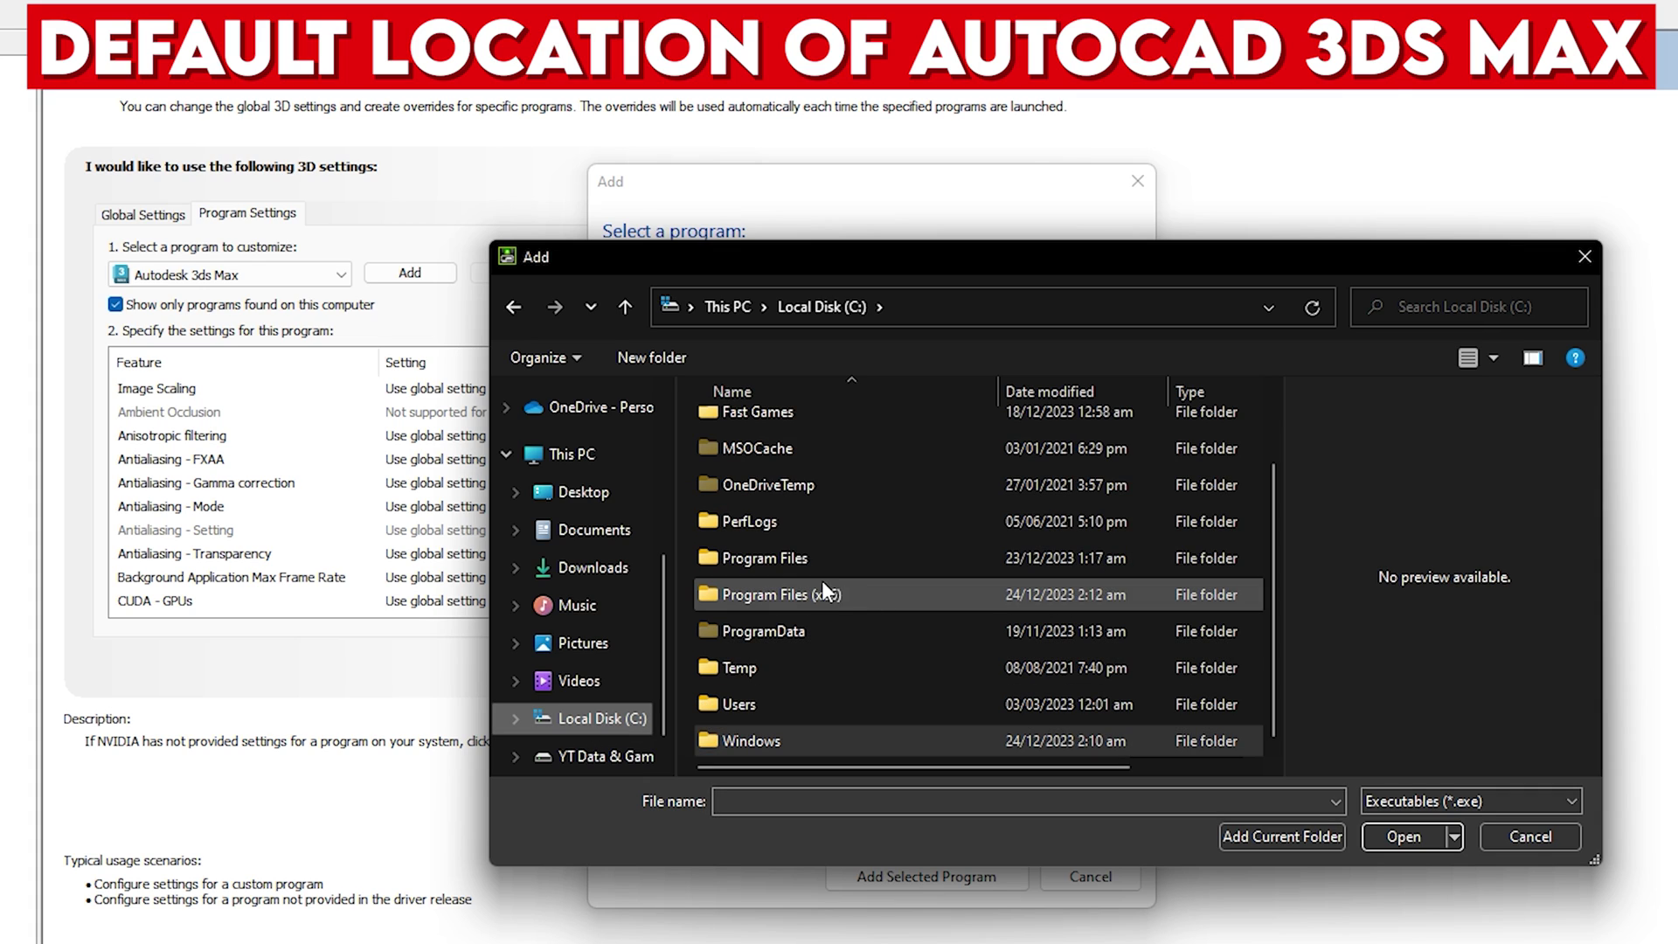
{"action": "left_click", "coordinate": [799, 566]}
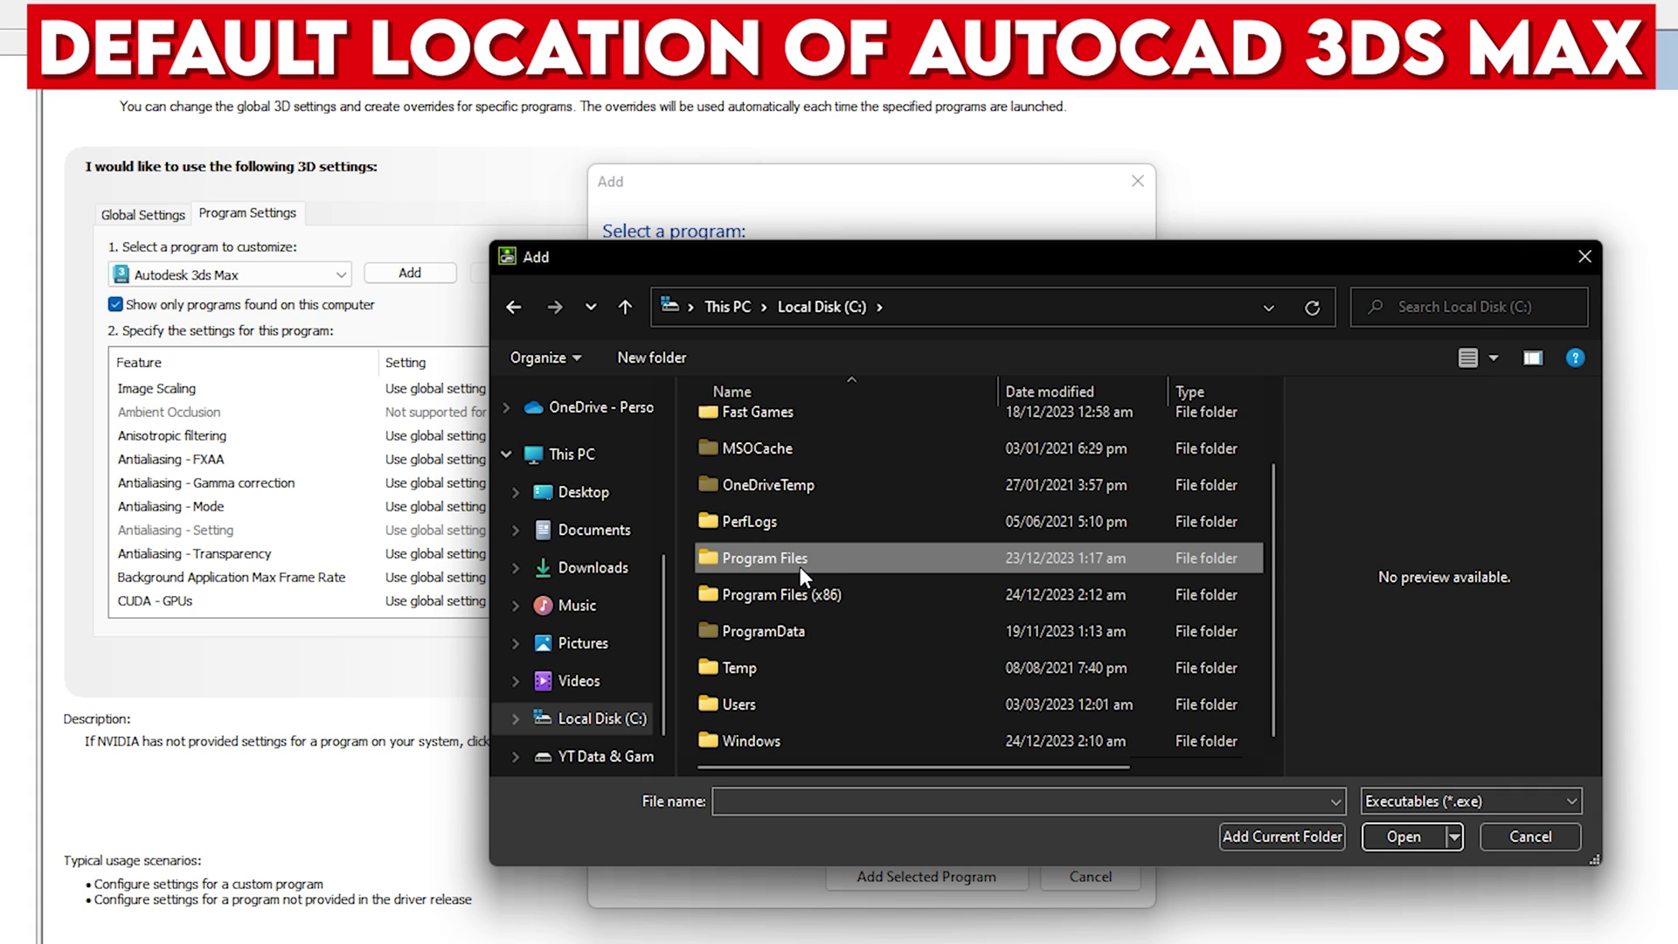
{"action": "double_click", "coordinate": [799, 566]}
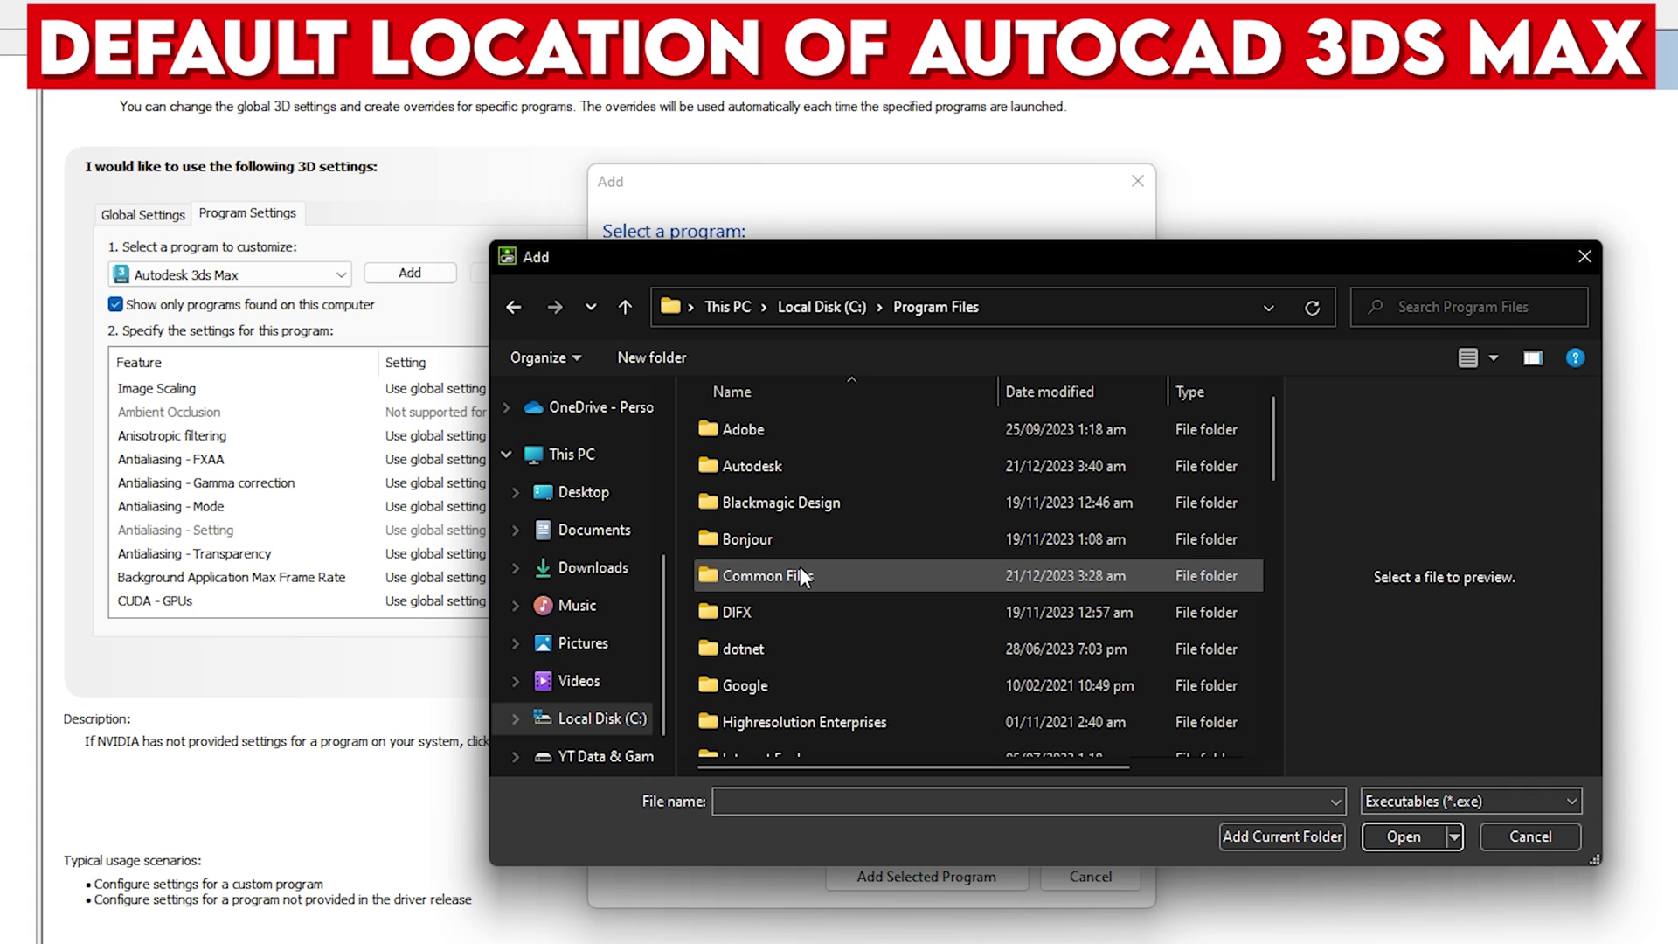
{"action": "double_click", "coordinate": [795, 465]}
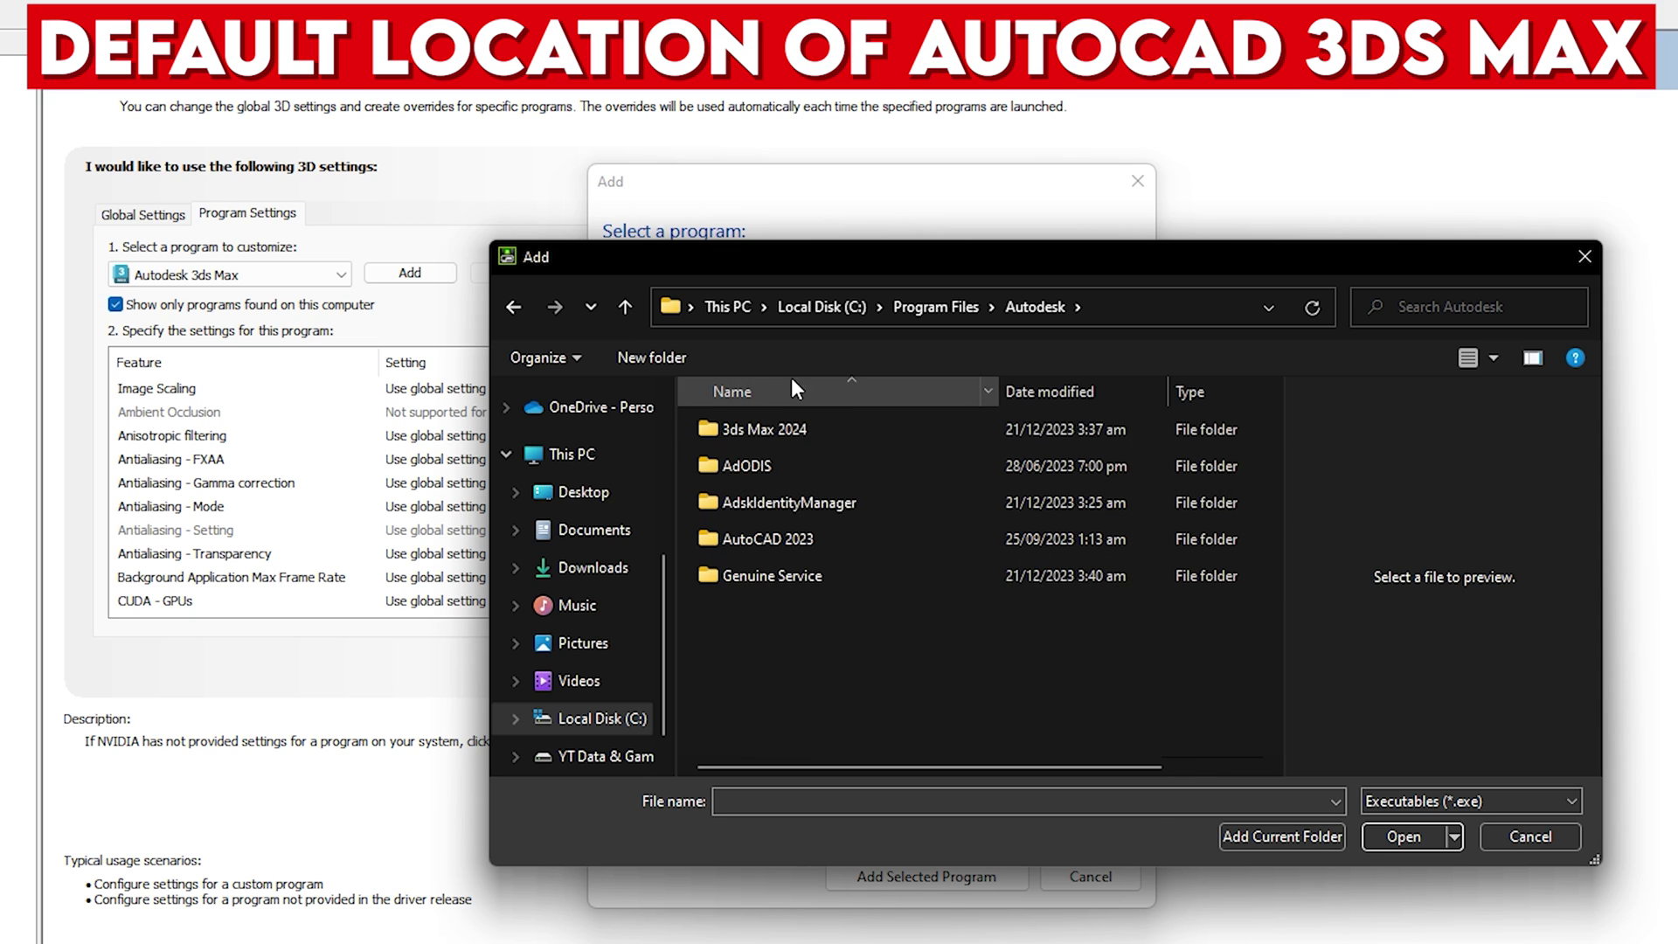
{"action": "left_click", "coordinate": [760, 429]}
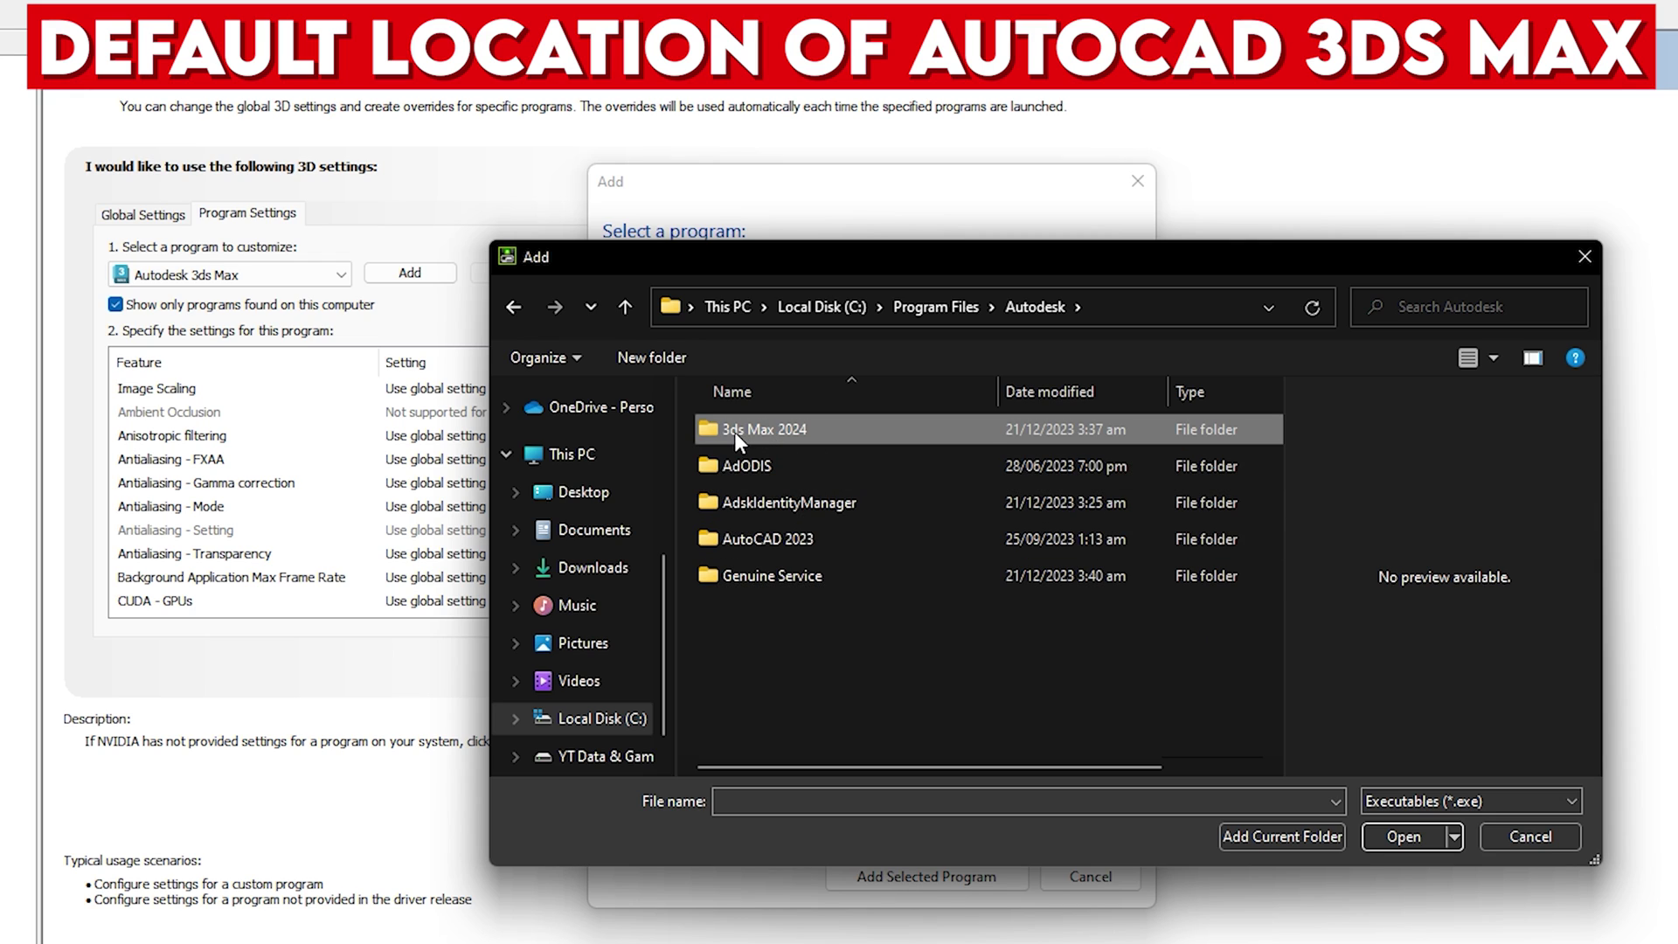
{"action": "double_click", "coordinate": [805, 425]}
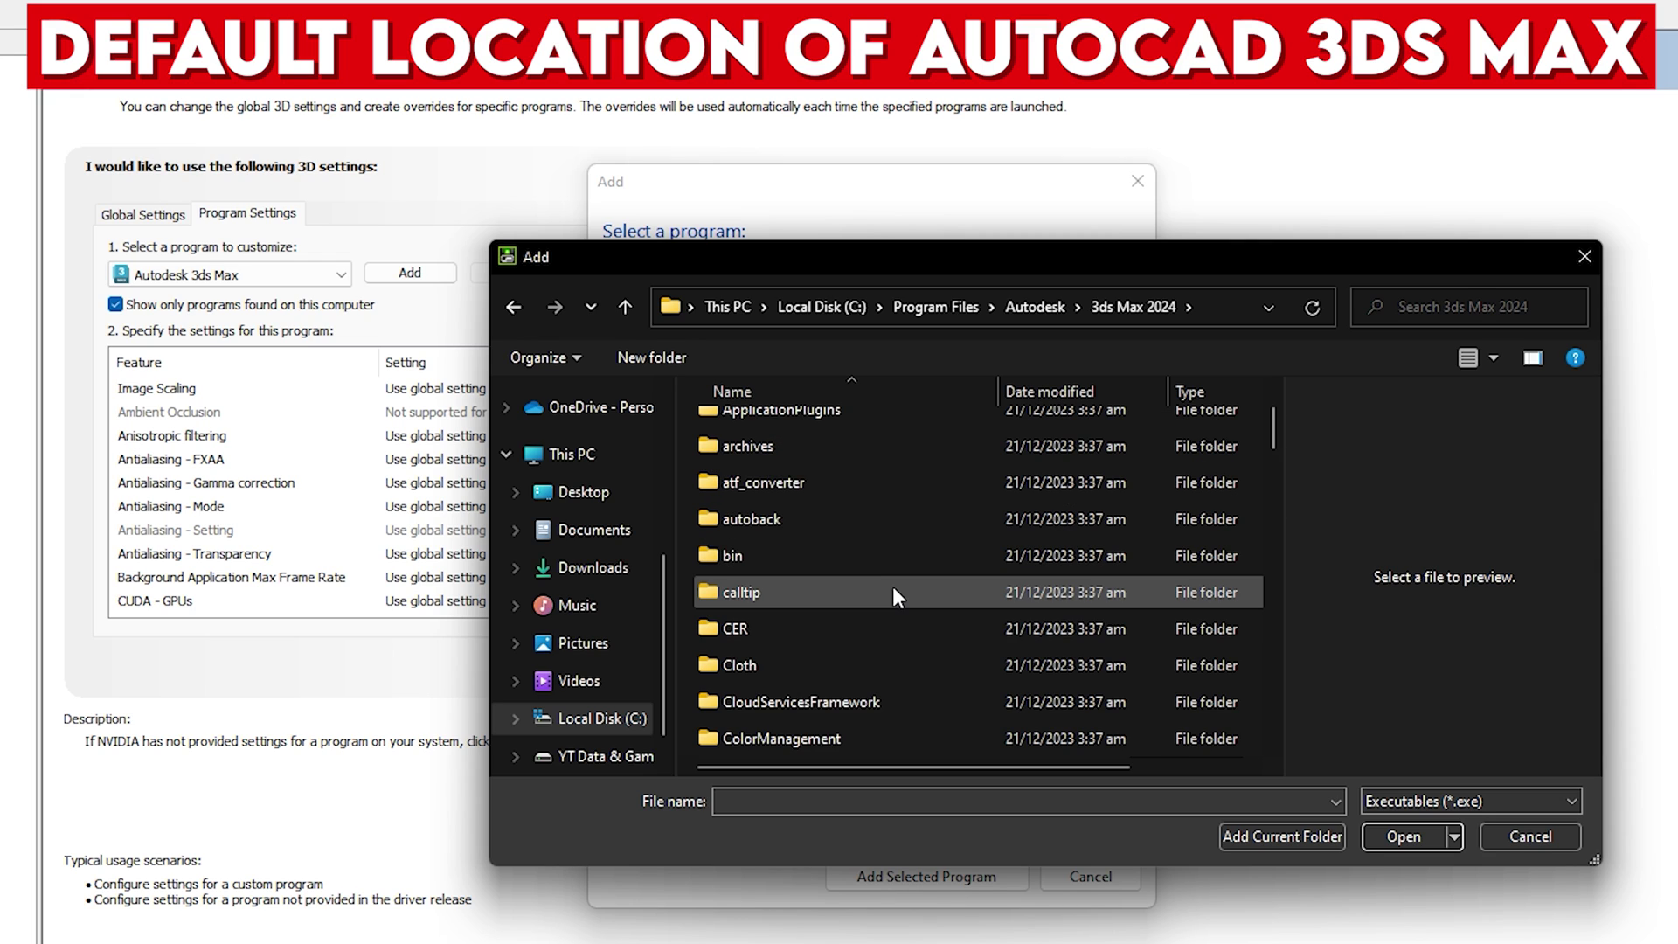
{"action": "scroll", "coordinate": [892, 585], "scroll_direction": "down", "scroll_amount": 1}
{"action": "scroll", "coordinate": [897, 583], "scroll_direction": "down", "scroll_amount": 10}
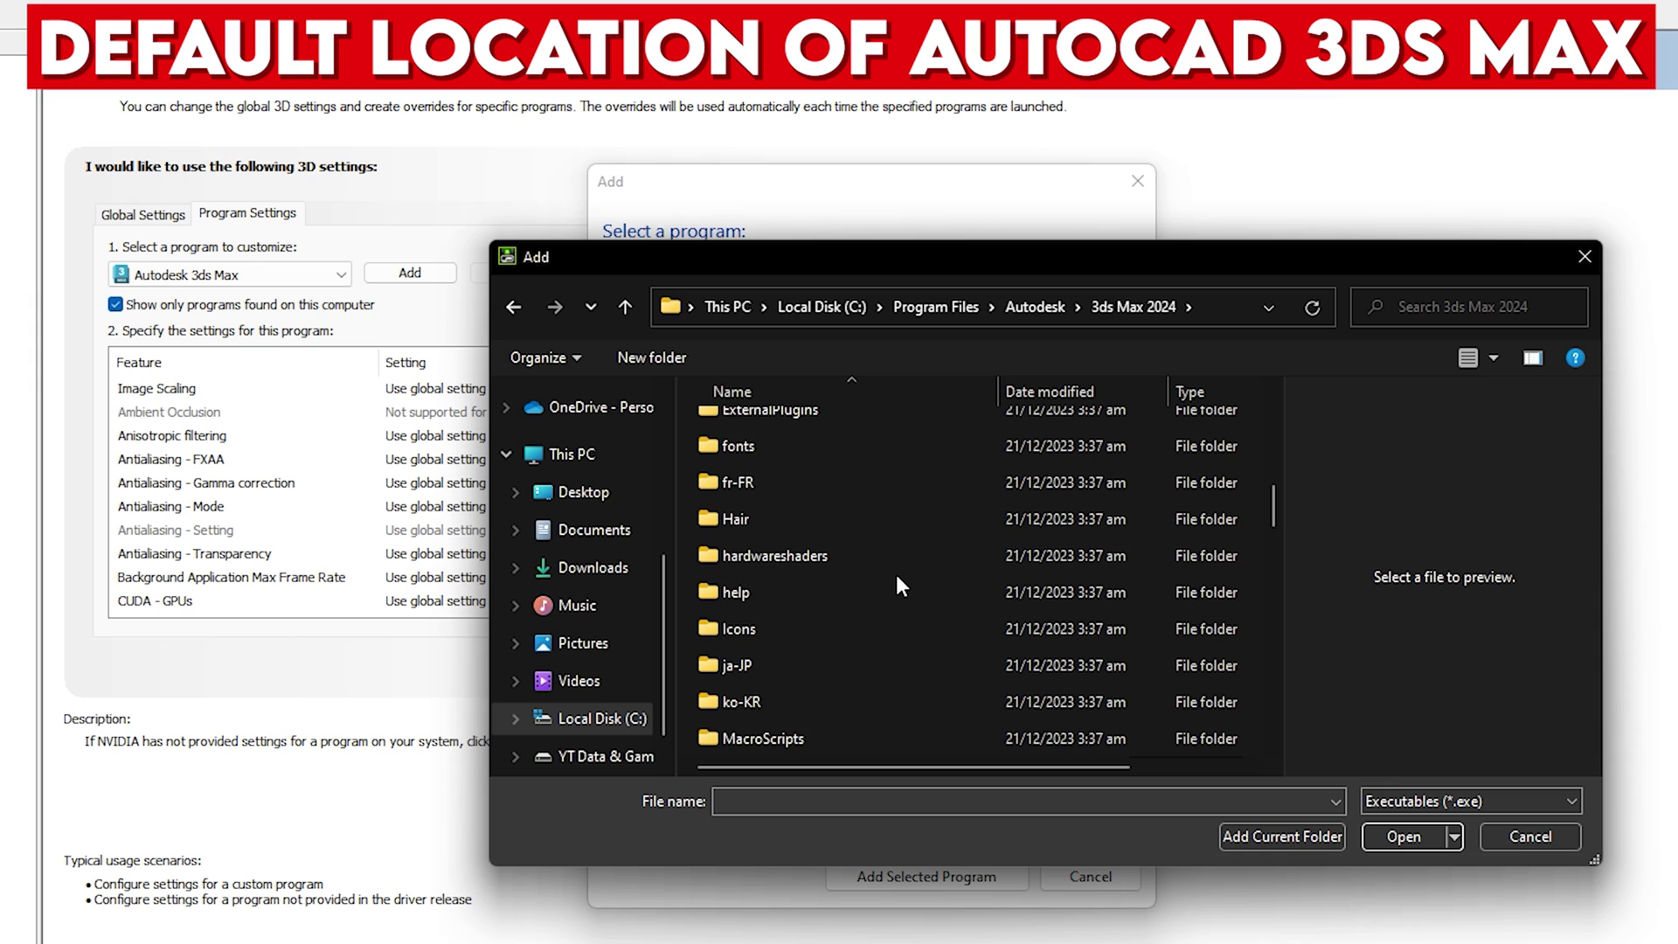
{"action": "scroll", "coordinate": [898, 566], "scroll_direction": "down", "scroll_amount": 6}
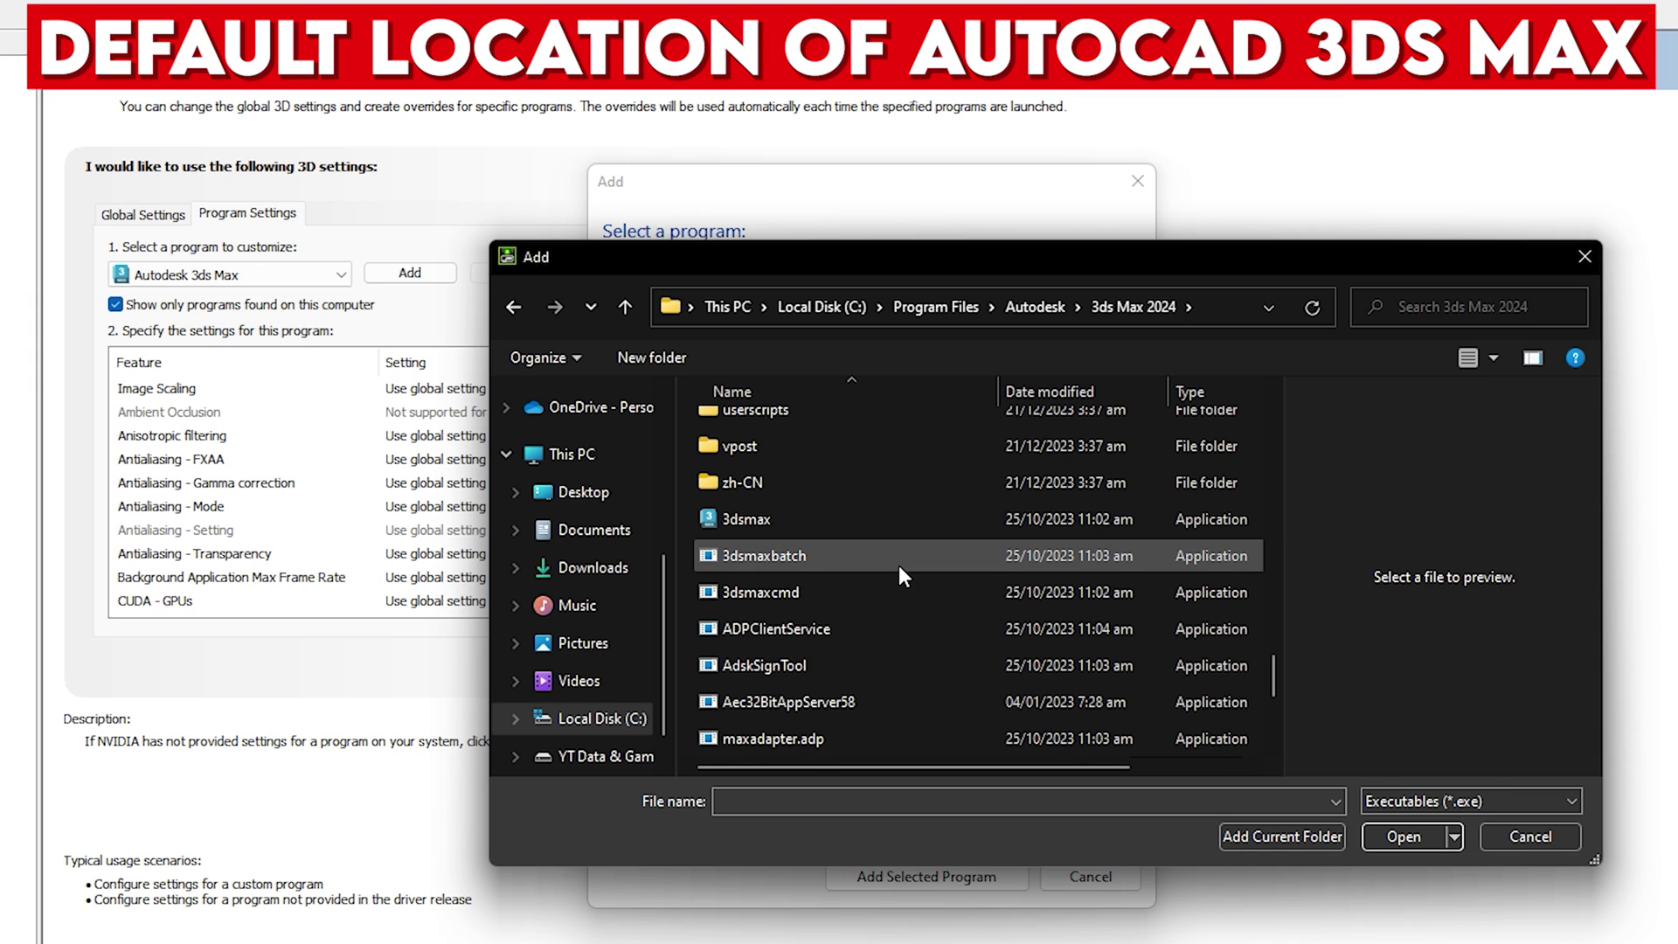
{"action": "left_click", "coordinate": [923, 524]}
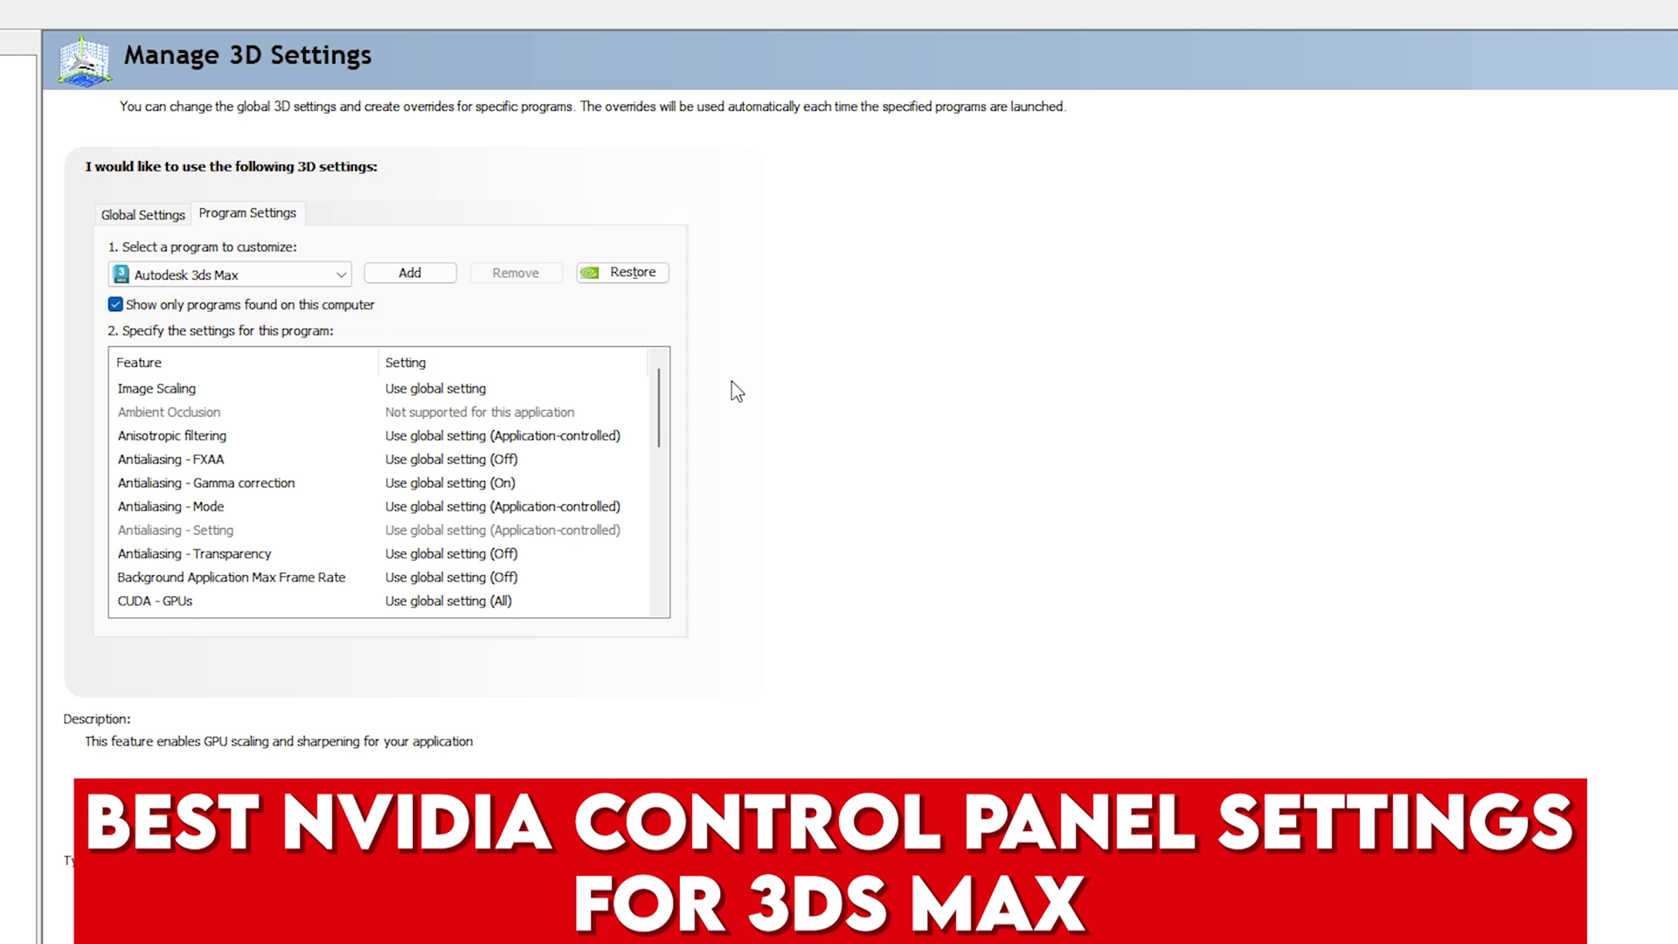
For 3ds Max, turn Image Scaling On and set Anisotropic filtering to 16x
{"action": "left_click", "coordinate": [472, 389]}
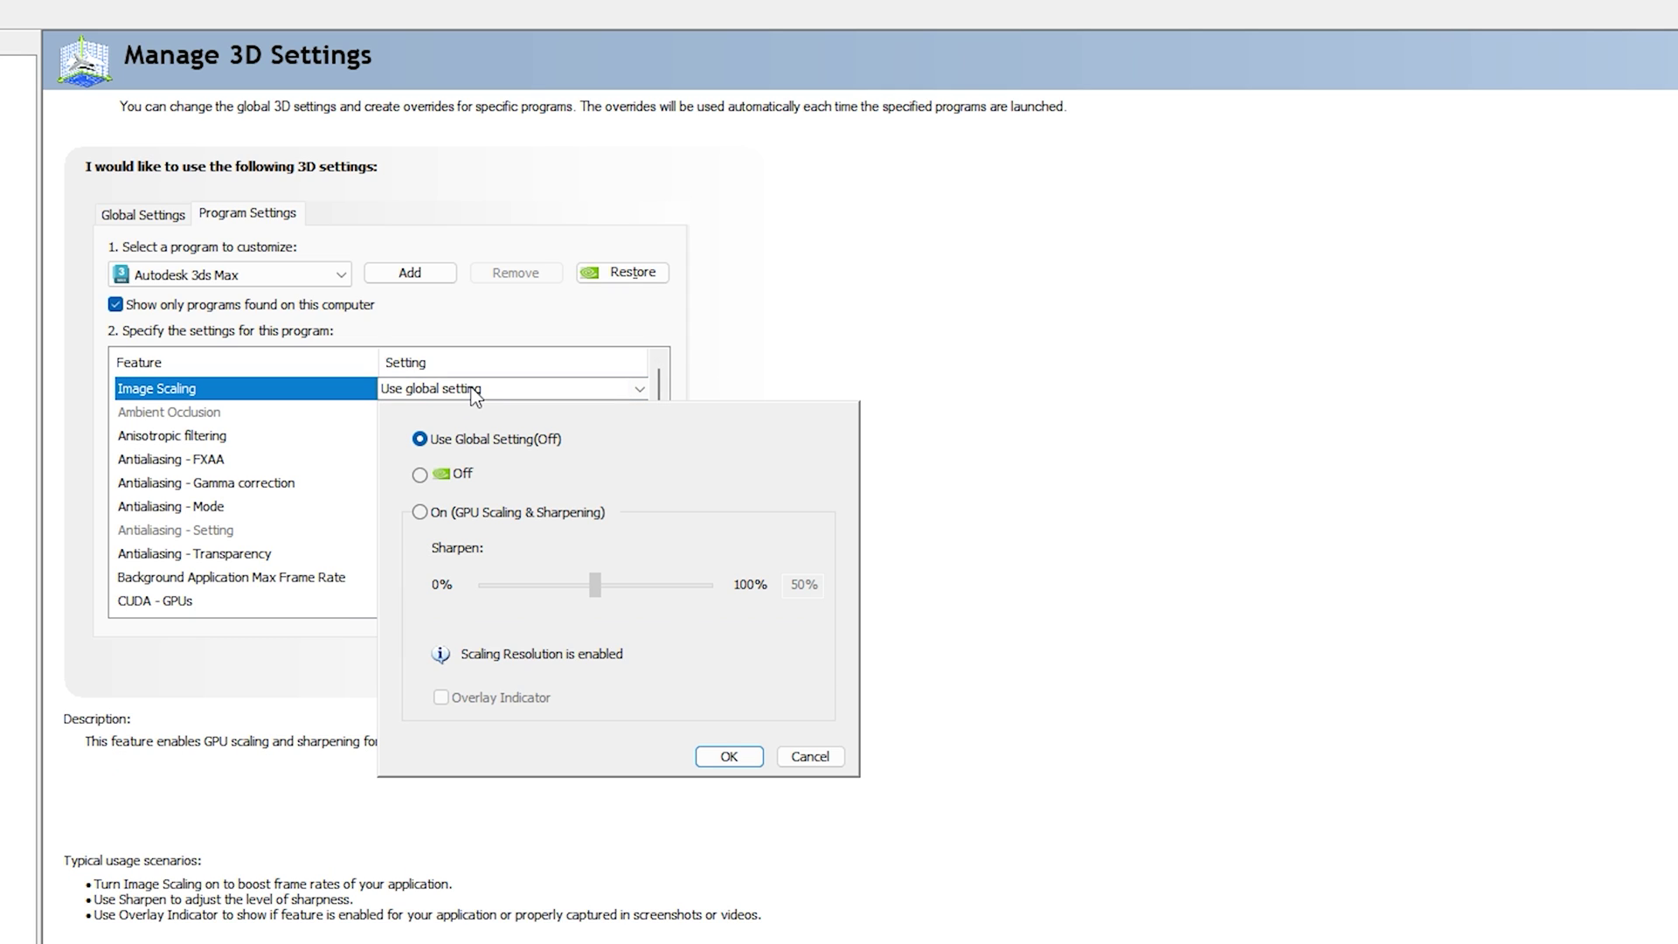
{"action": "left_click", "coordinate": [443, 513]}
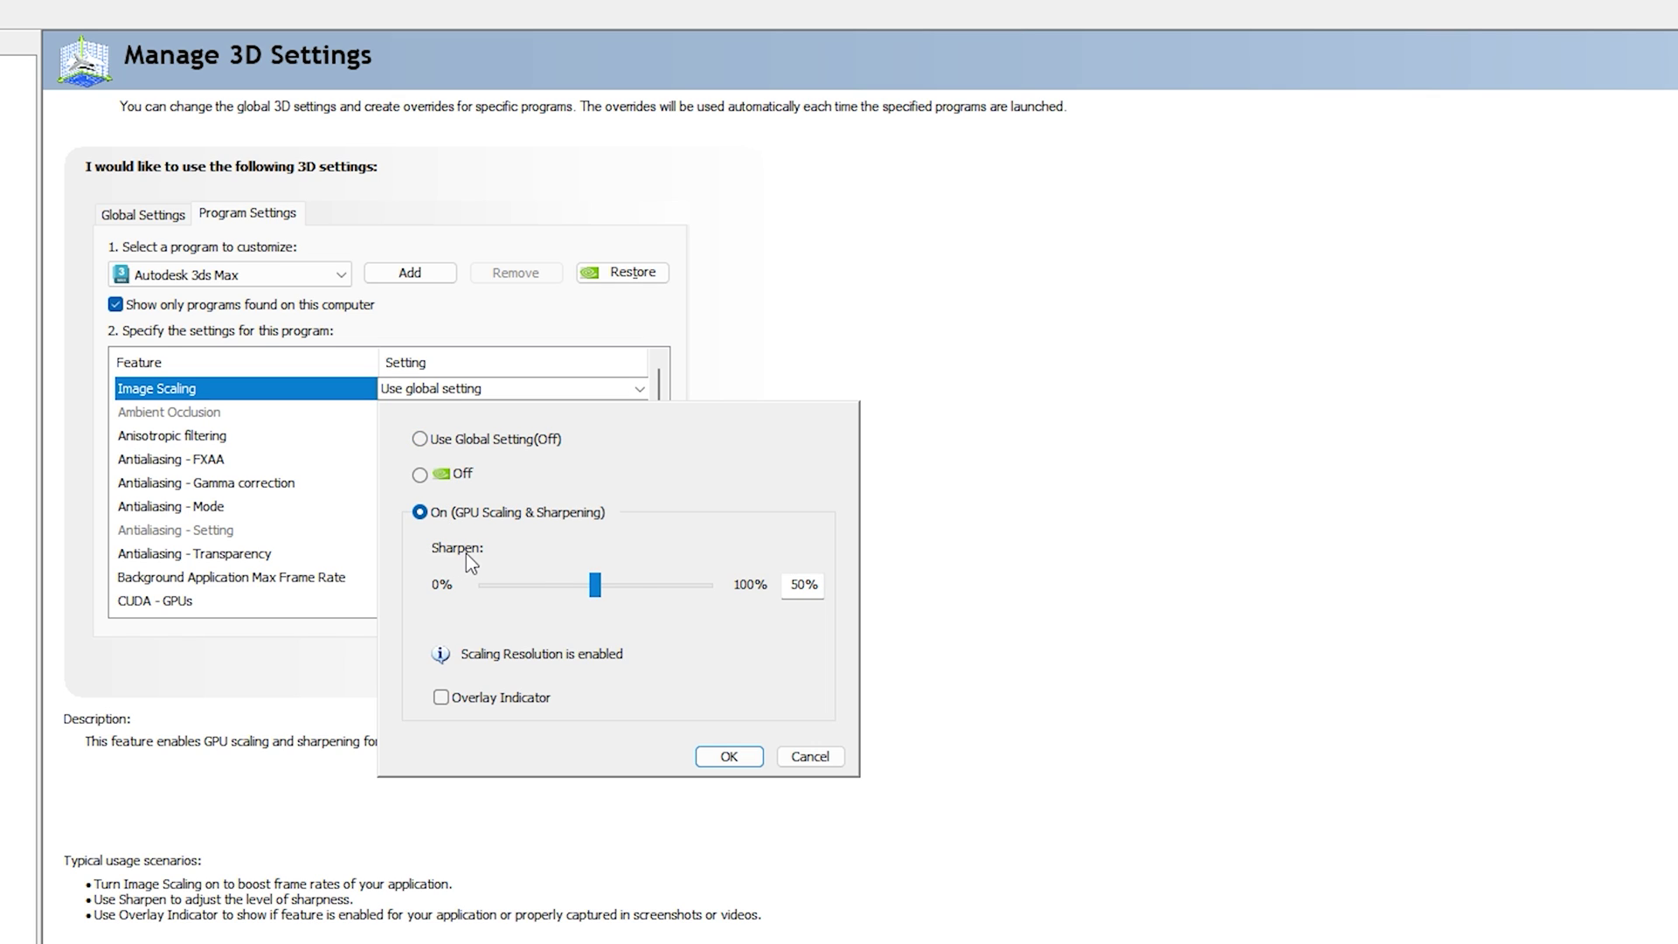
{"action": "left_click", "coordinate": [729, 757]}
{"action": "left_click", "coordinate": [218, 435]}
{"action": "left_click", "coordinate": [507, 436]}
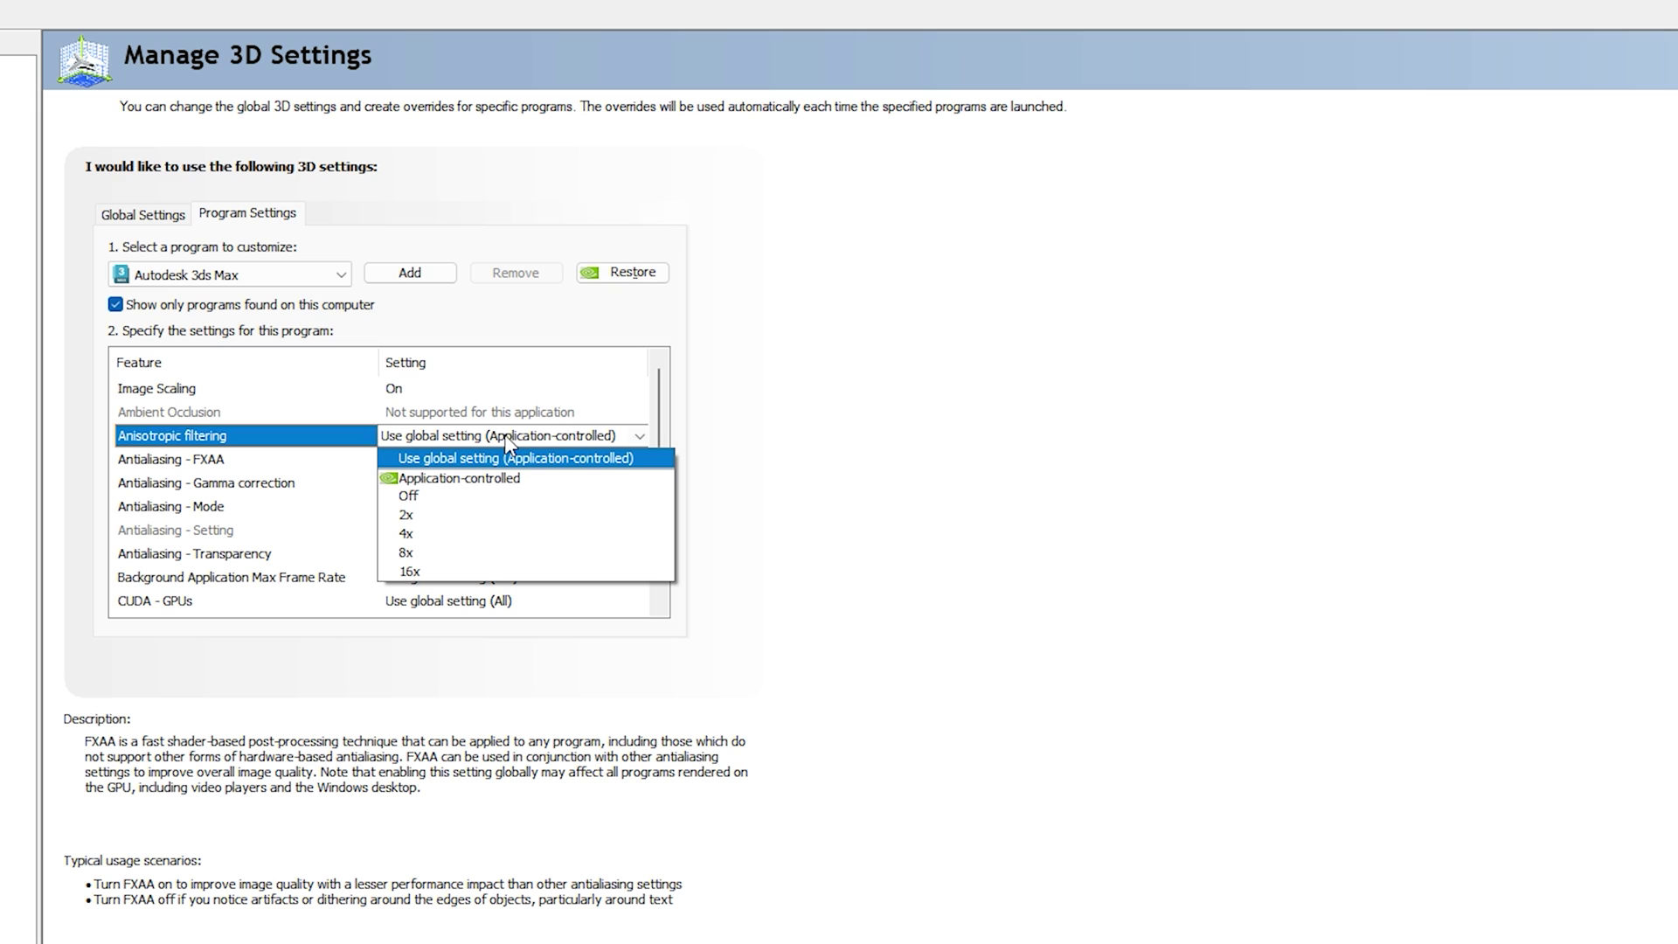
{"action": "left_click", "coordinate": [472, 574]}
Turn Antialiasing FXAA and Gamma correction On
{"action": "left_click", "coordinate": [255, 460]}
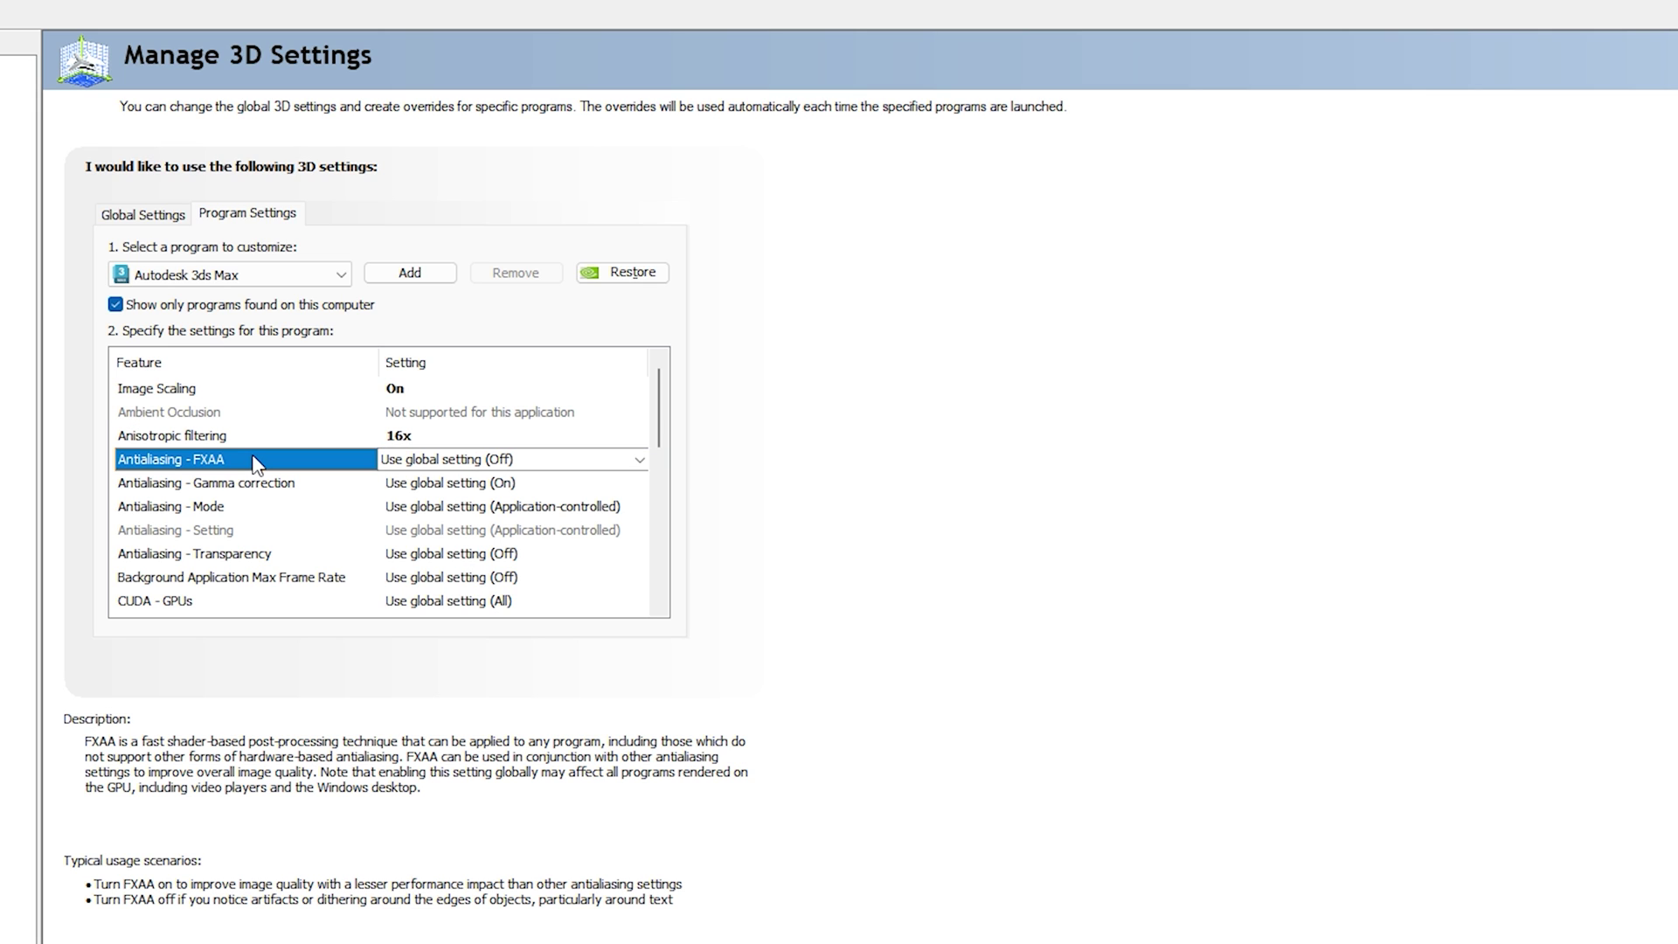
{"action": "left_click", "coordinate": [472, 460]}
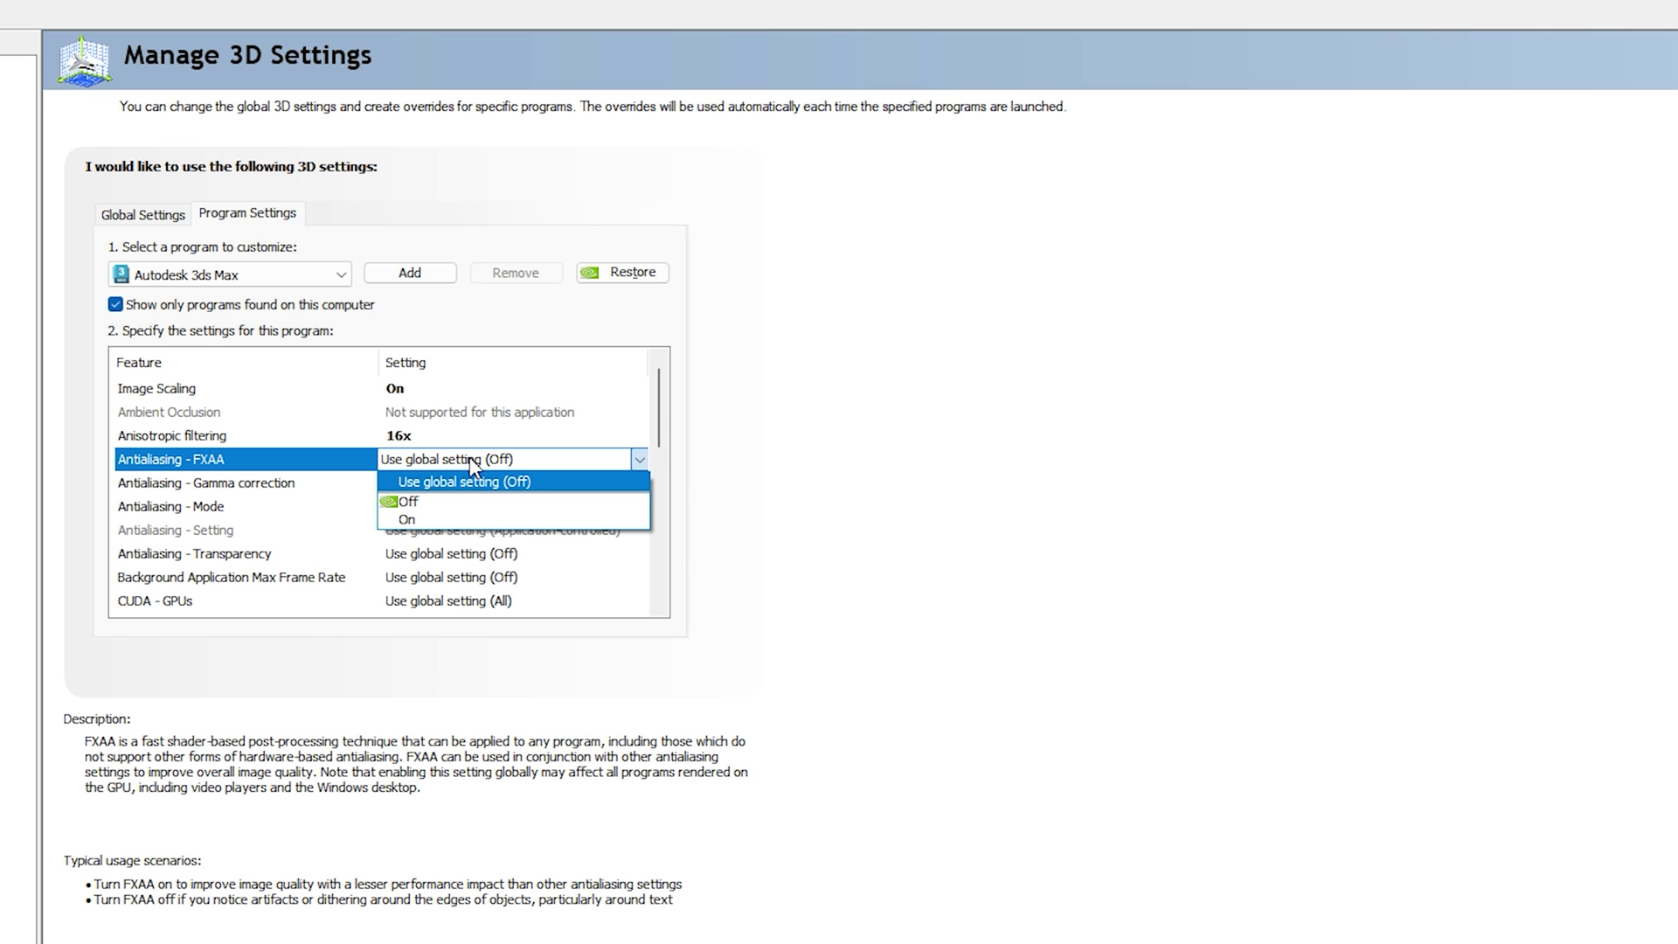
{"action": "left_click", "coordinate": [456, 522]}
{"action": "left_click", "coordinate": [202, 486]}
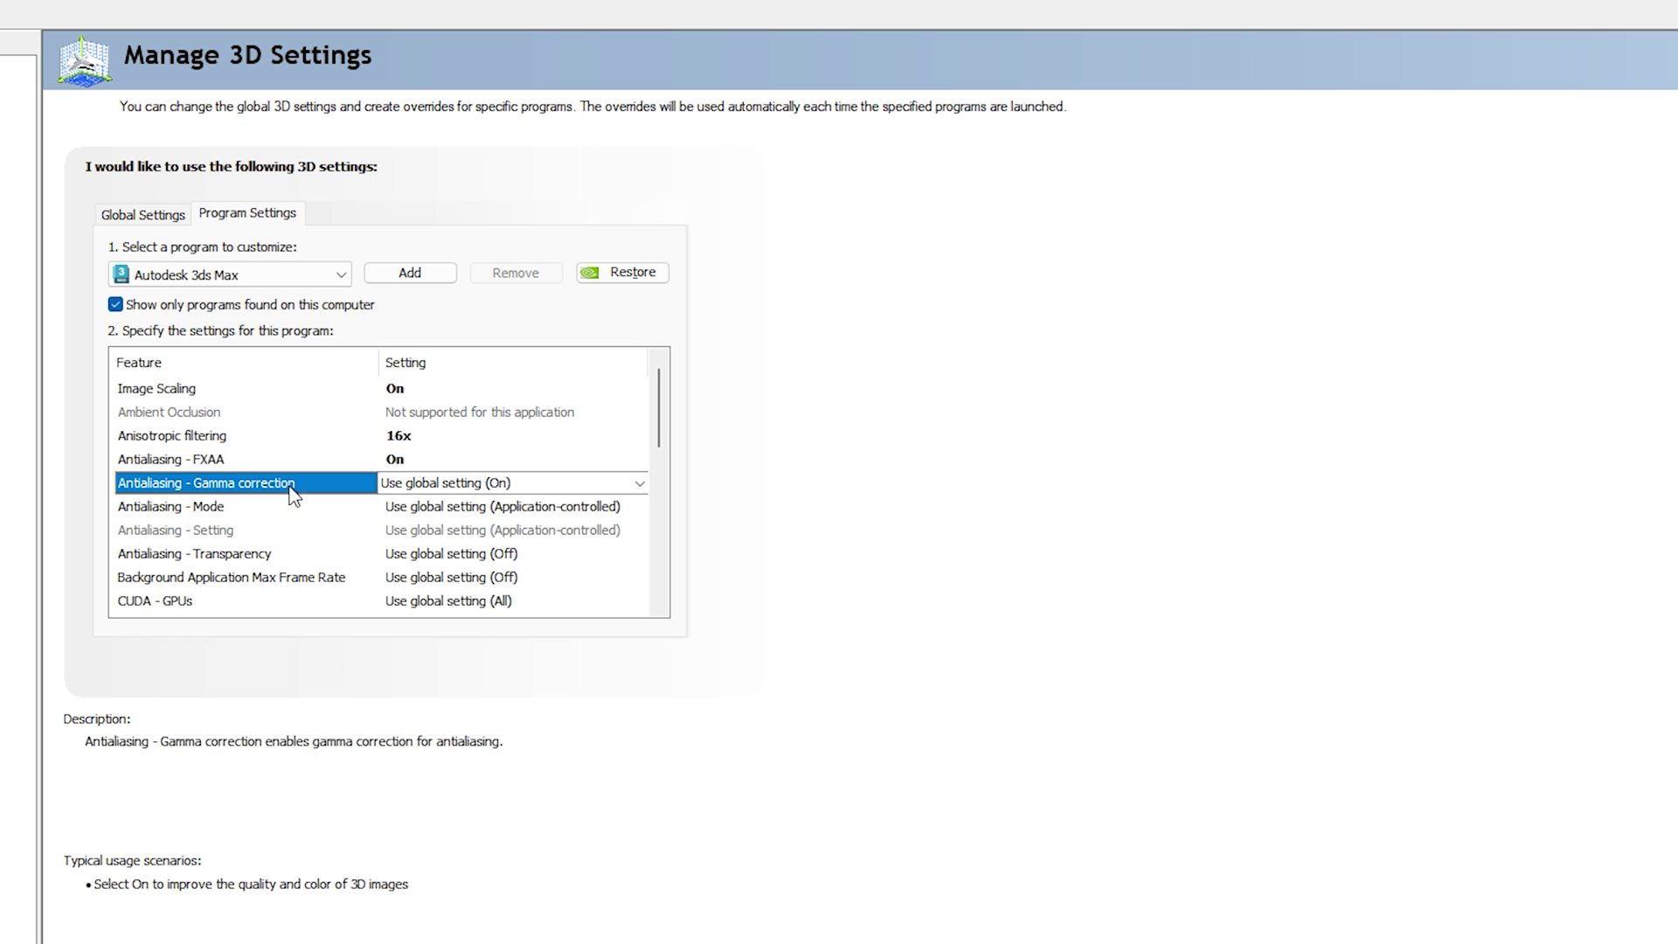
{"action": "left_click", "coordinate": [449, 486]}
{"action": "left_click", "coordinate": [428, 529]}
Set antialiasing mode to Enhance the application setting and level 8x, then open Transparency choices
{"action": "left_click", "coordinate": [217, 510]}
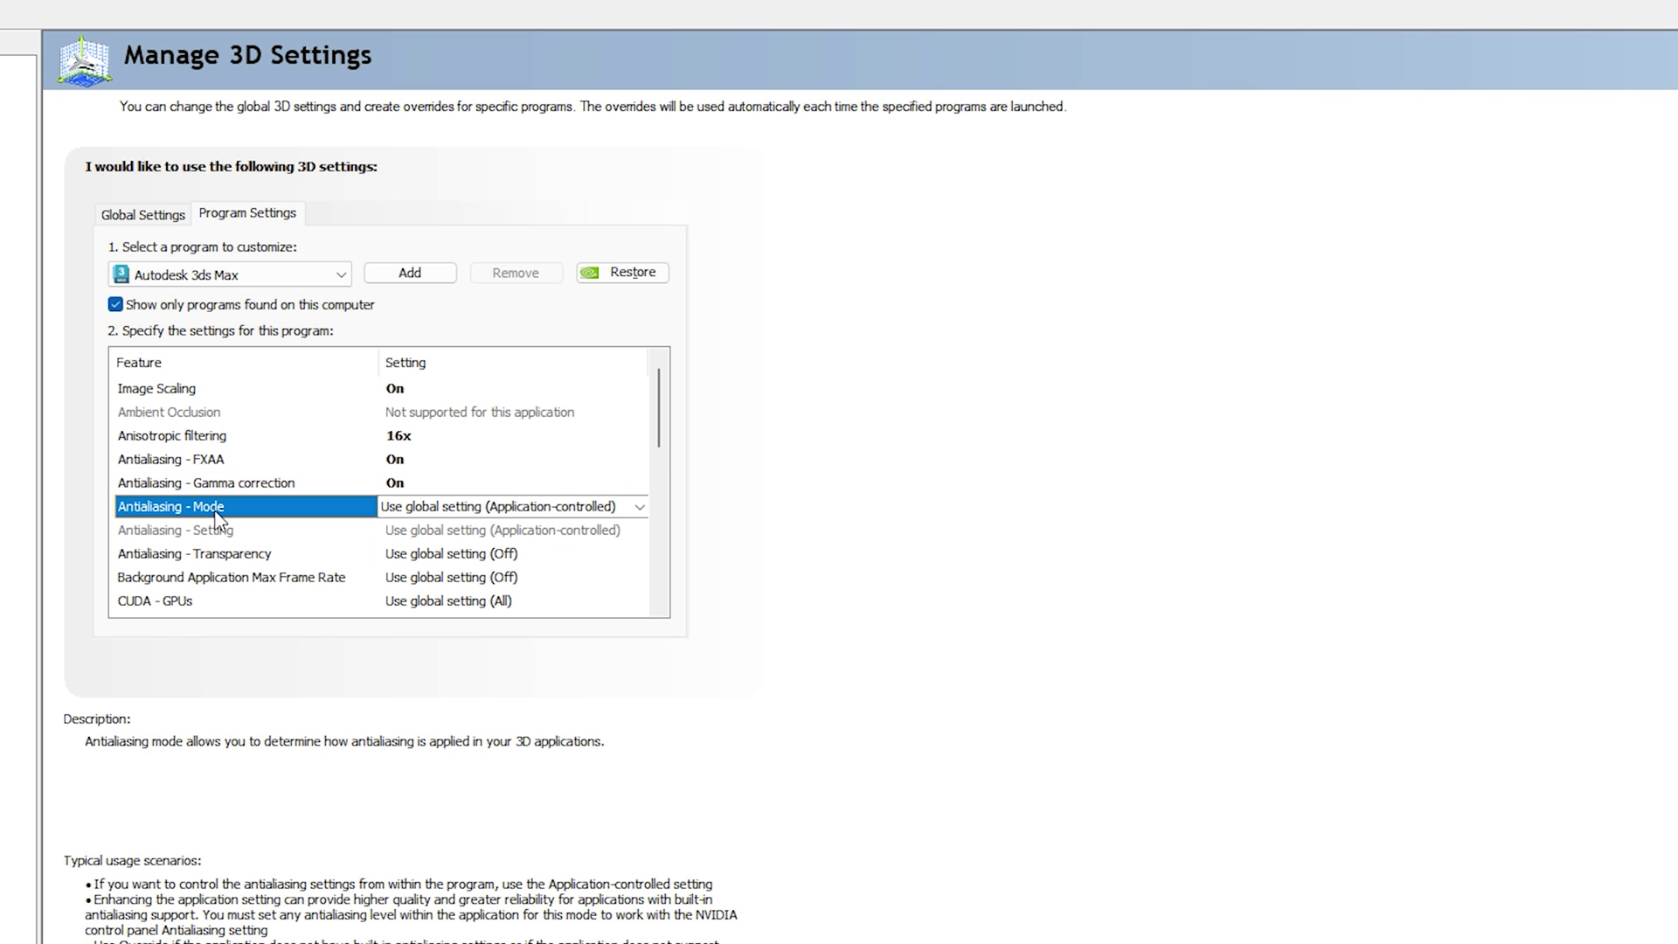
{"action": "left_click", "coordinate": [425, 508]}
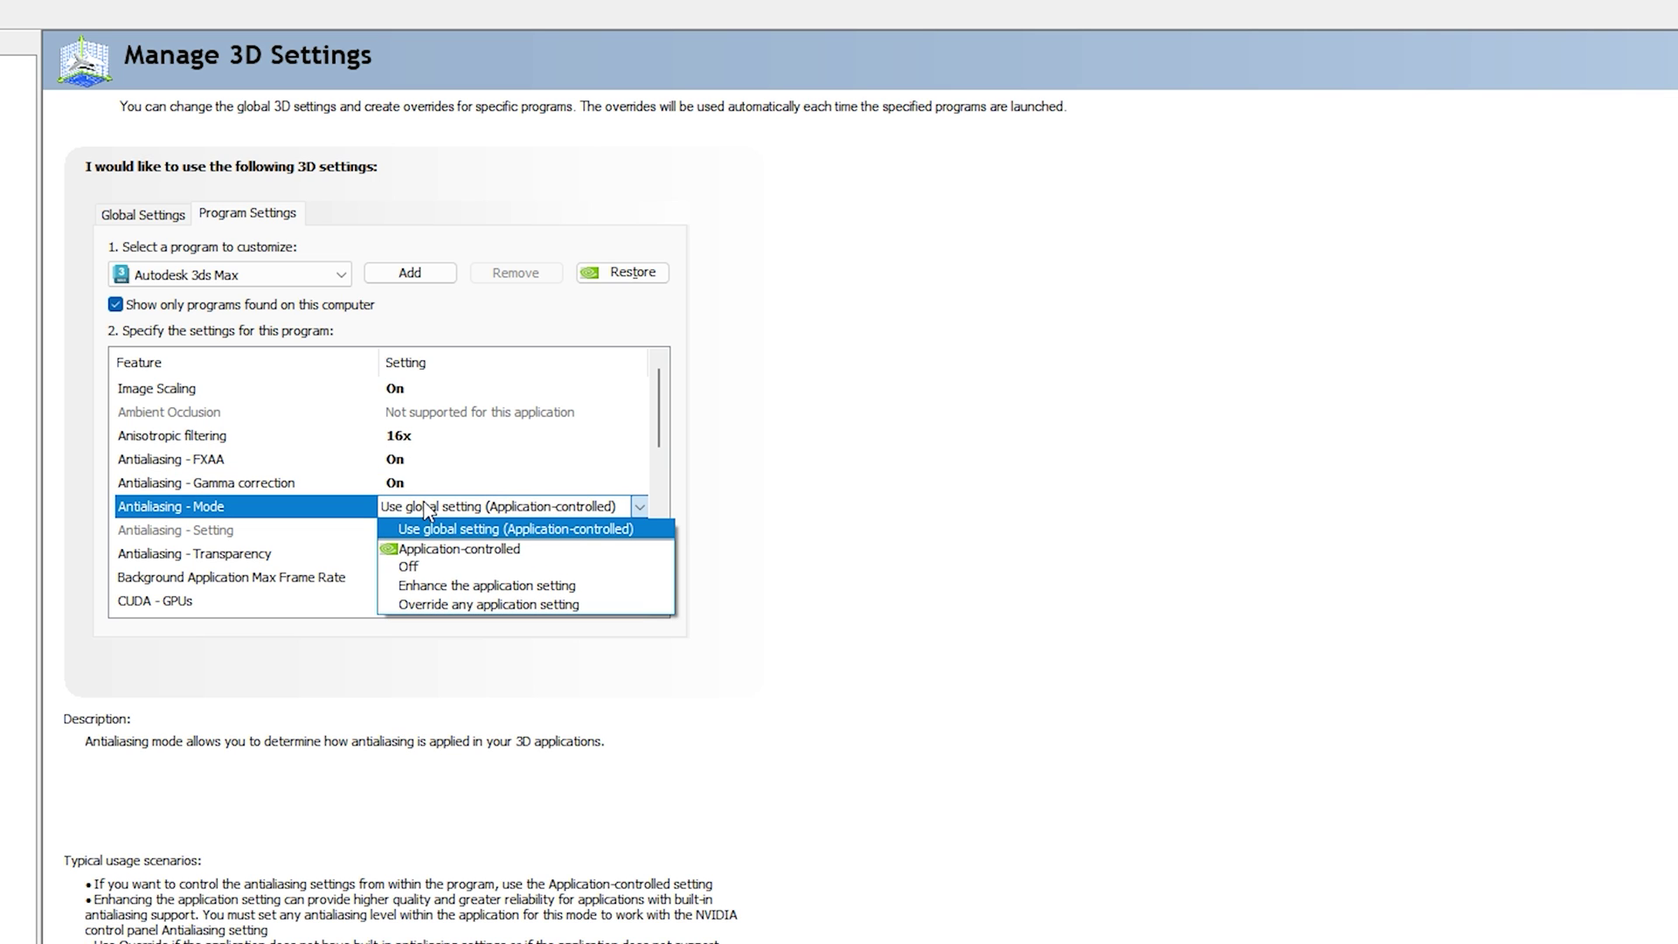
{"action": "left_click", "coordinate": [557, 585]}
{"action": "left_click", "coordinate": [223, 531]}
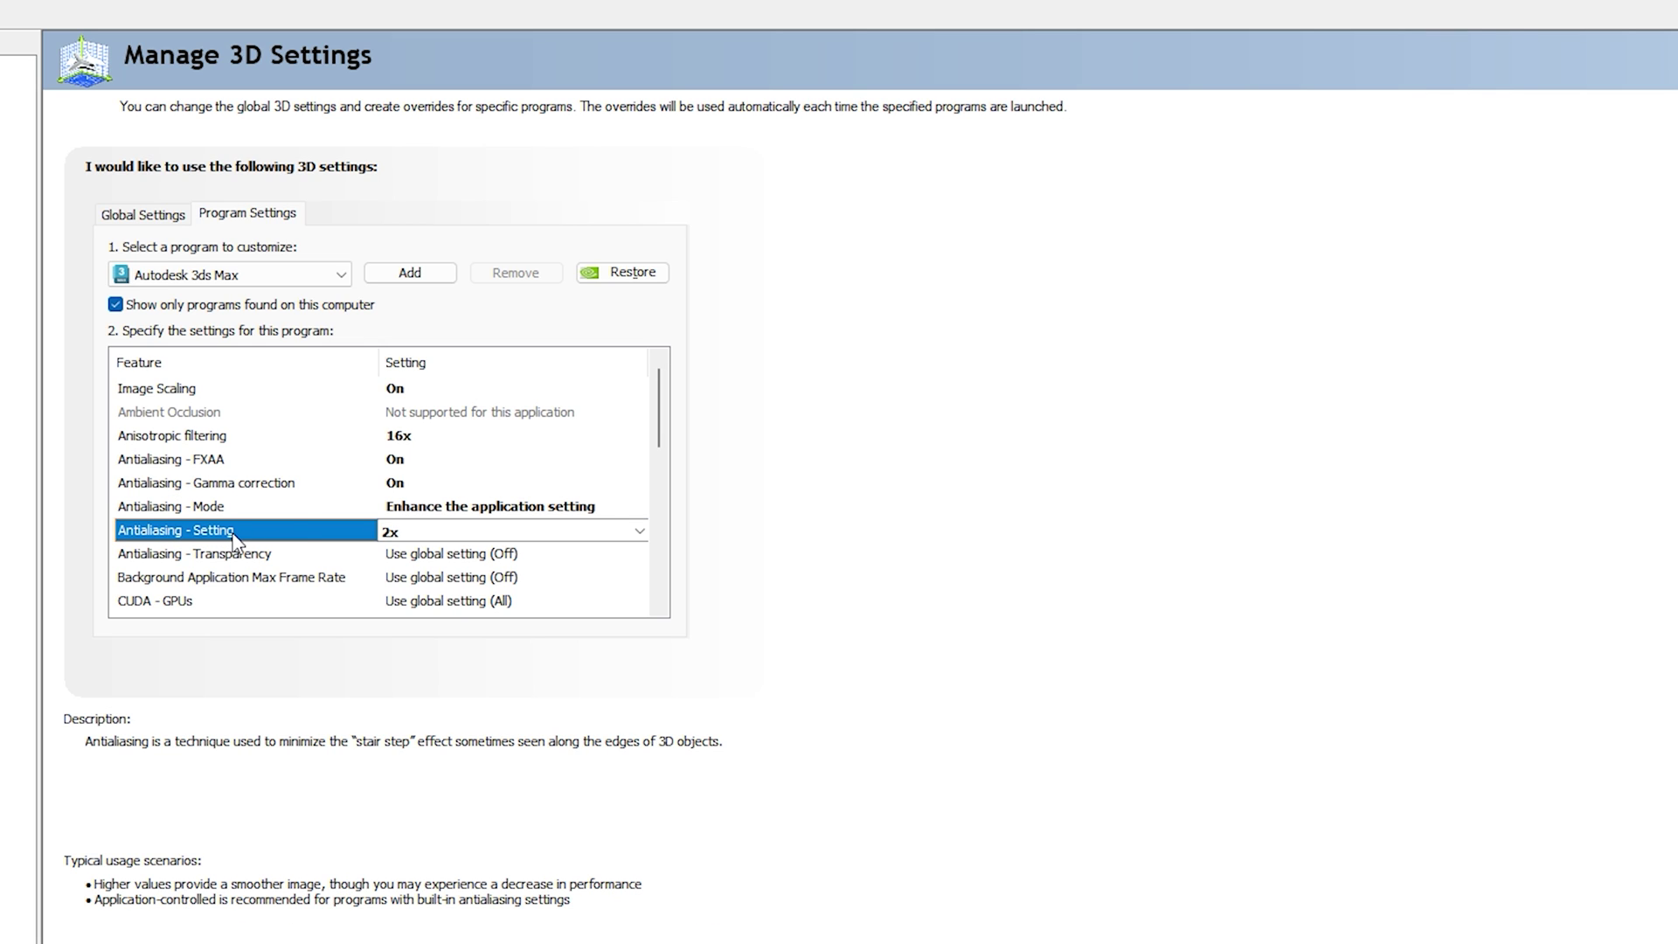
{"action": "left_click", "coordinate": [445, 533]}
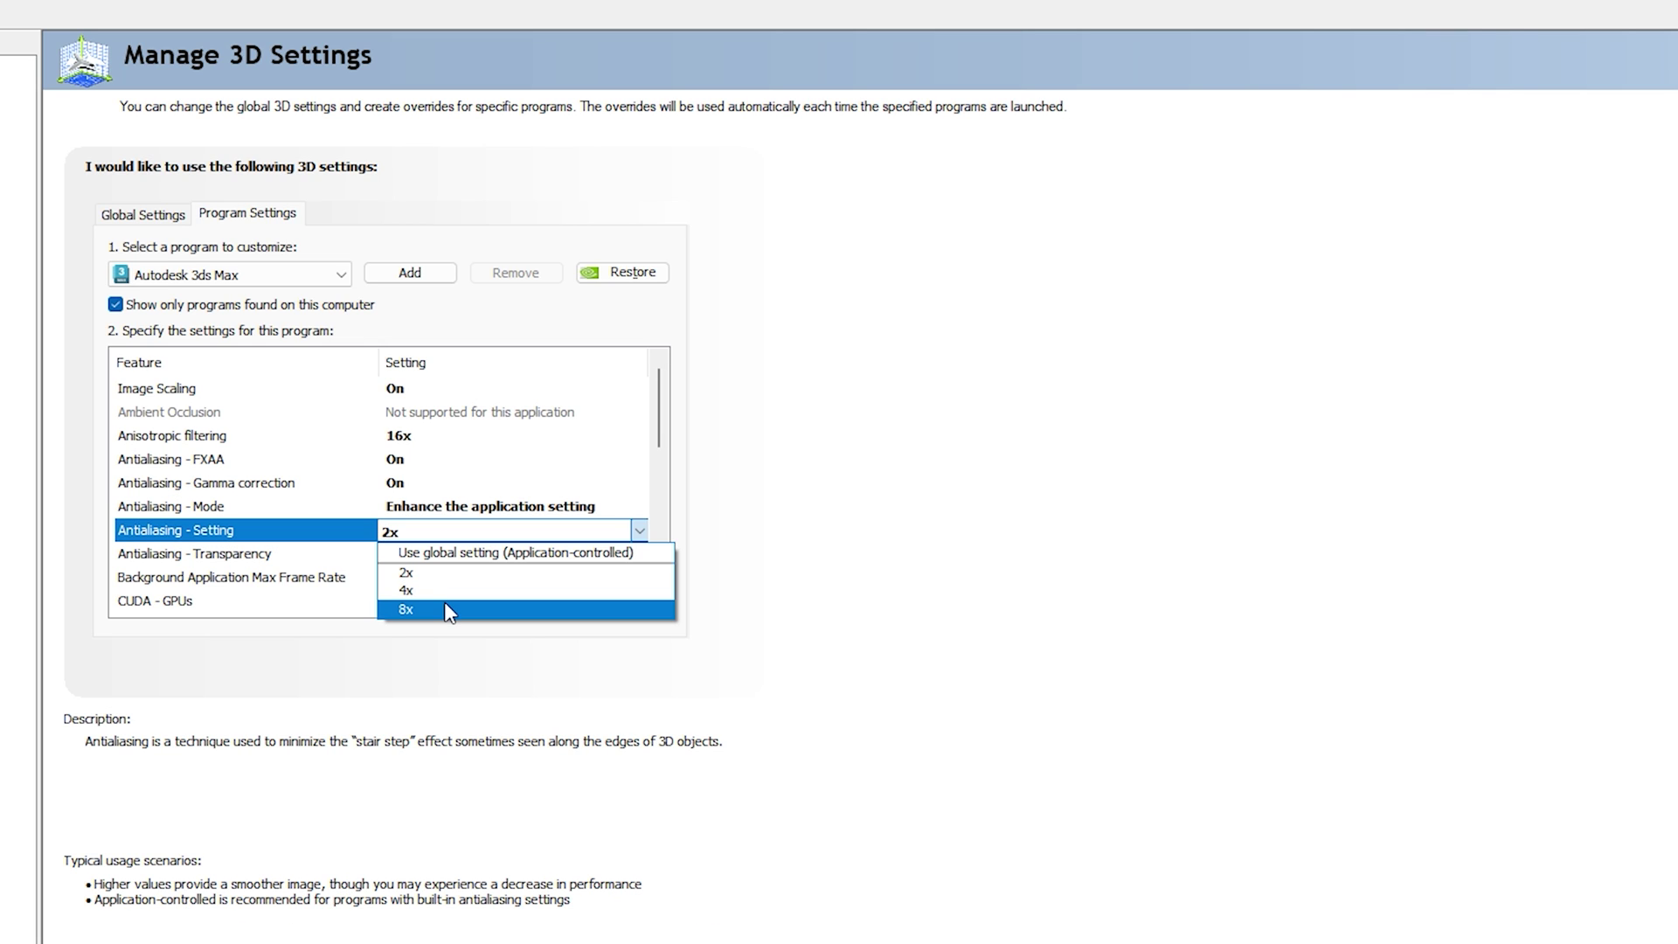
{"action": "left_click", "coordinate": [445, 607]}
{"action": "left_click", "coordinate": [170, 554]}
{"action": "left_click", "coordinate": [493, 556]}
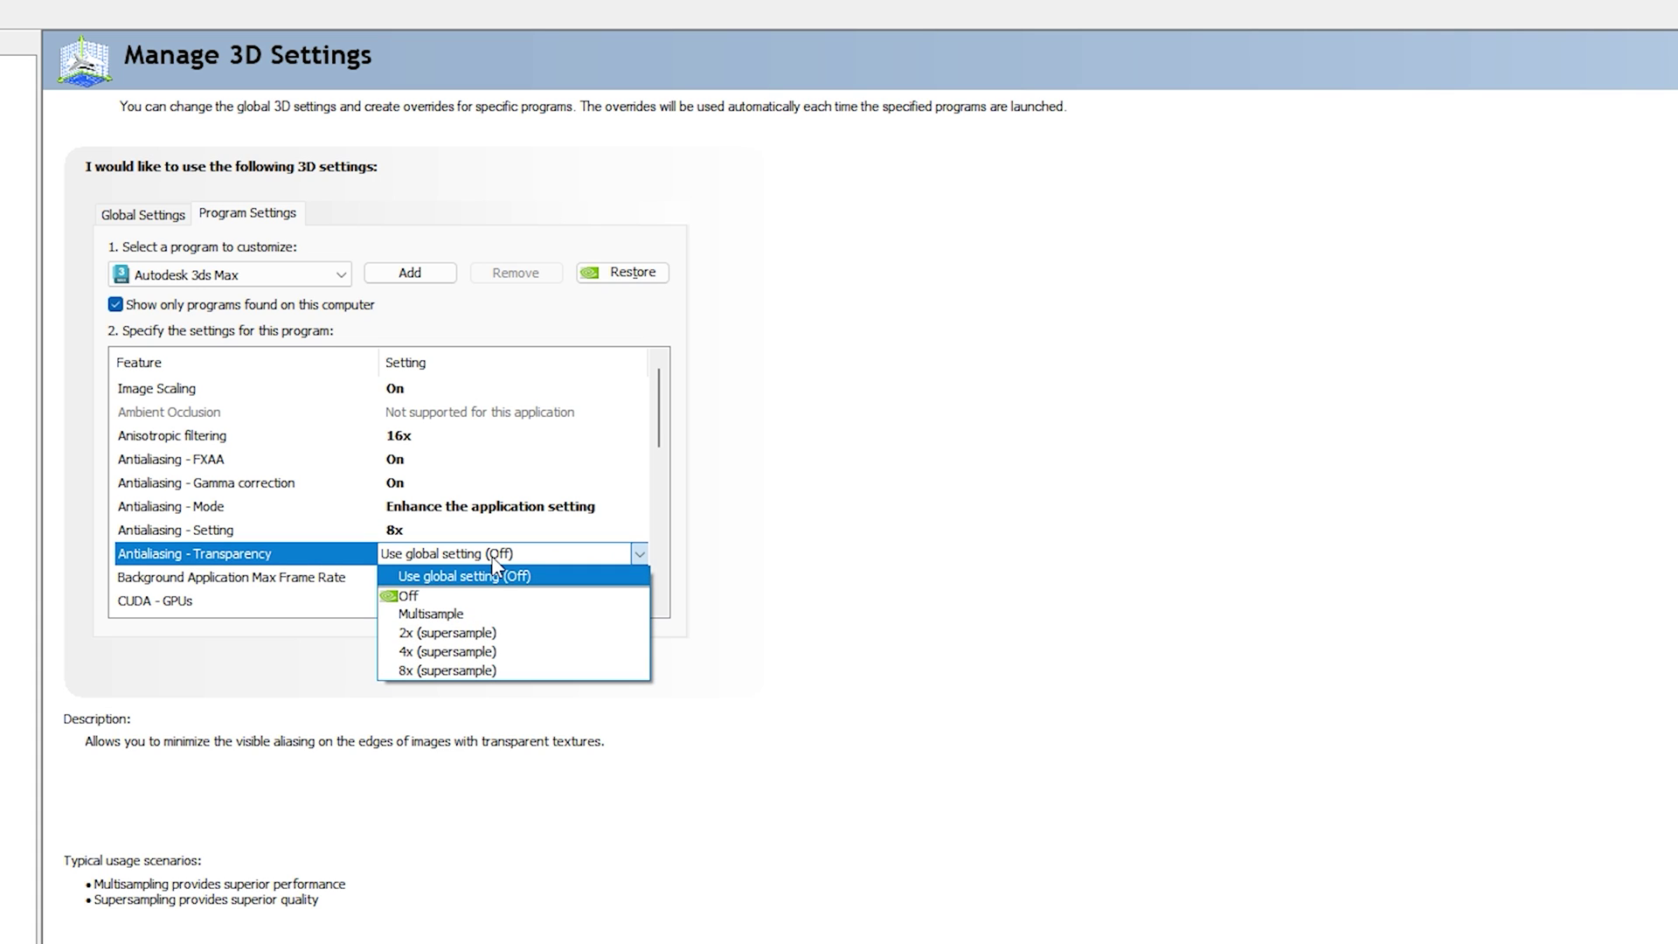
Set transparency antialiasing to 8x (supersample) and assign CUDA GPUs to the GeForce GTX 1660 Ti
{"action": "left_click", "coordinate": [498, 670]}
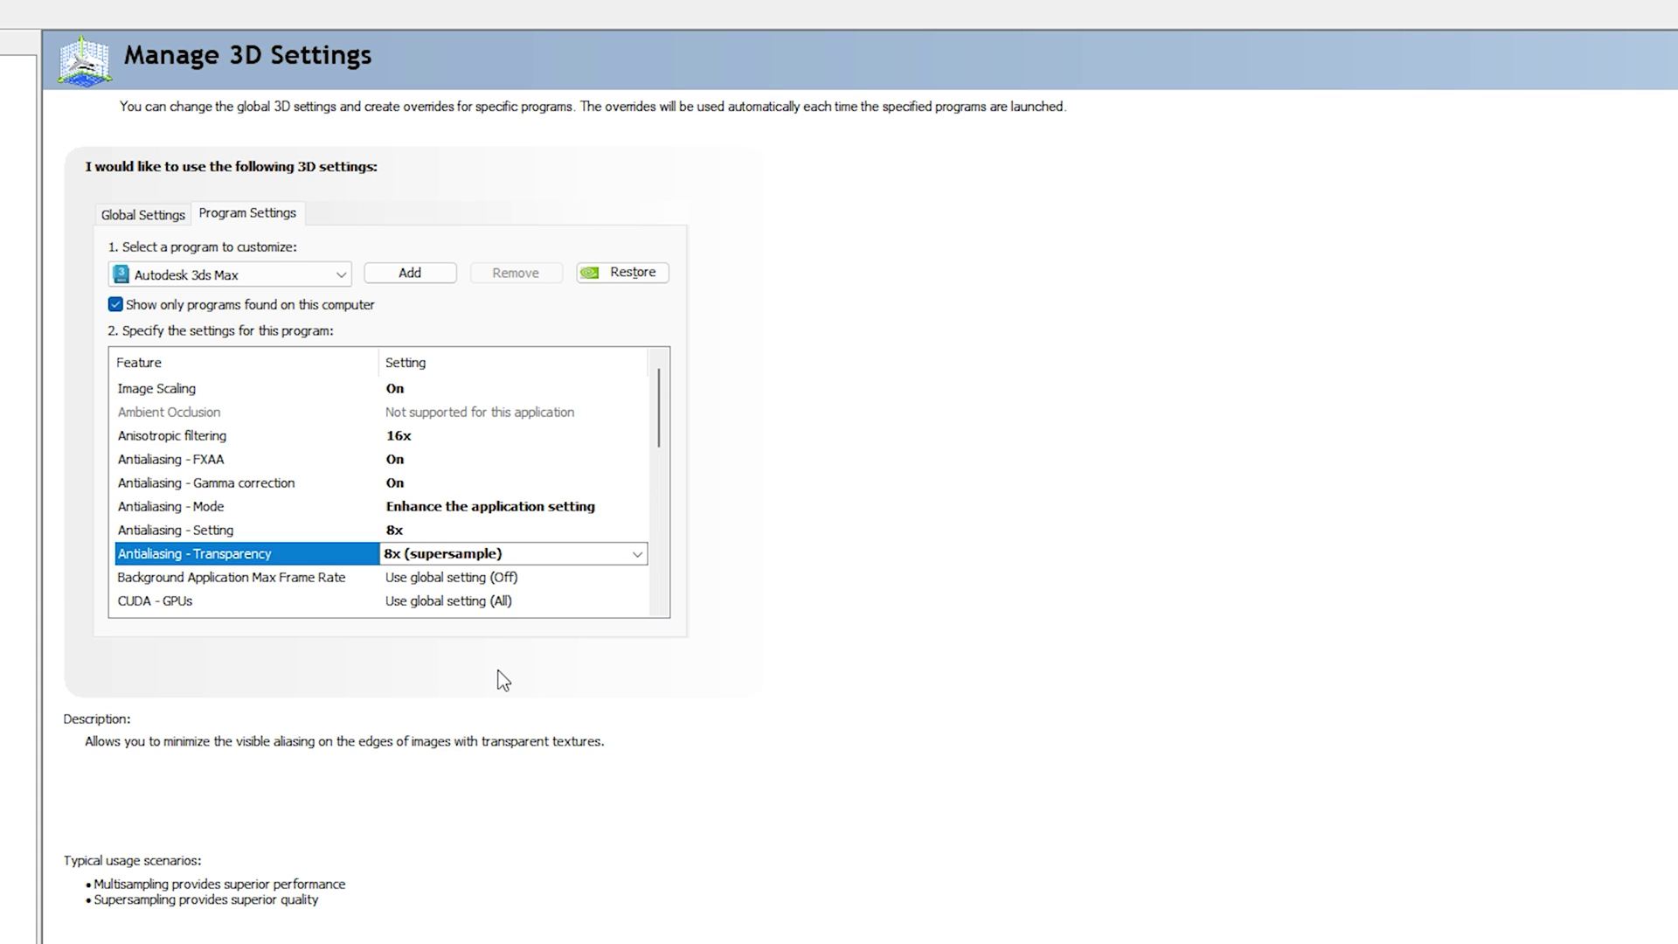
{"action": "scroll", "coordinate": [297, 524], "scroll_direction": "down", "scroll_amount": 1}
{"action": "left_click", "coordinate": [298, 507]}
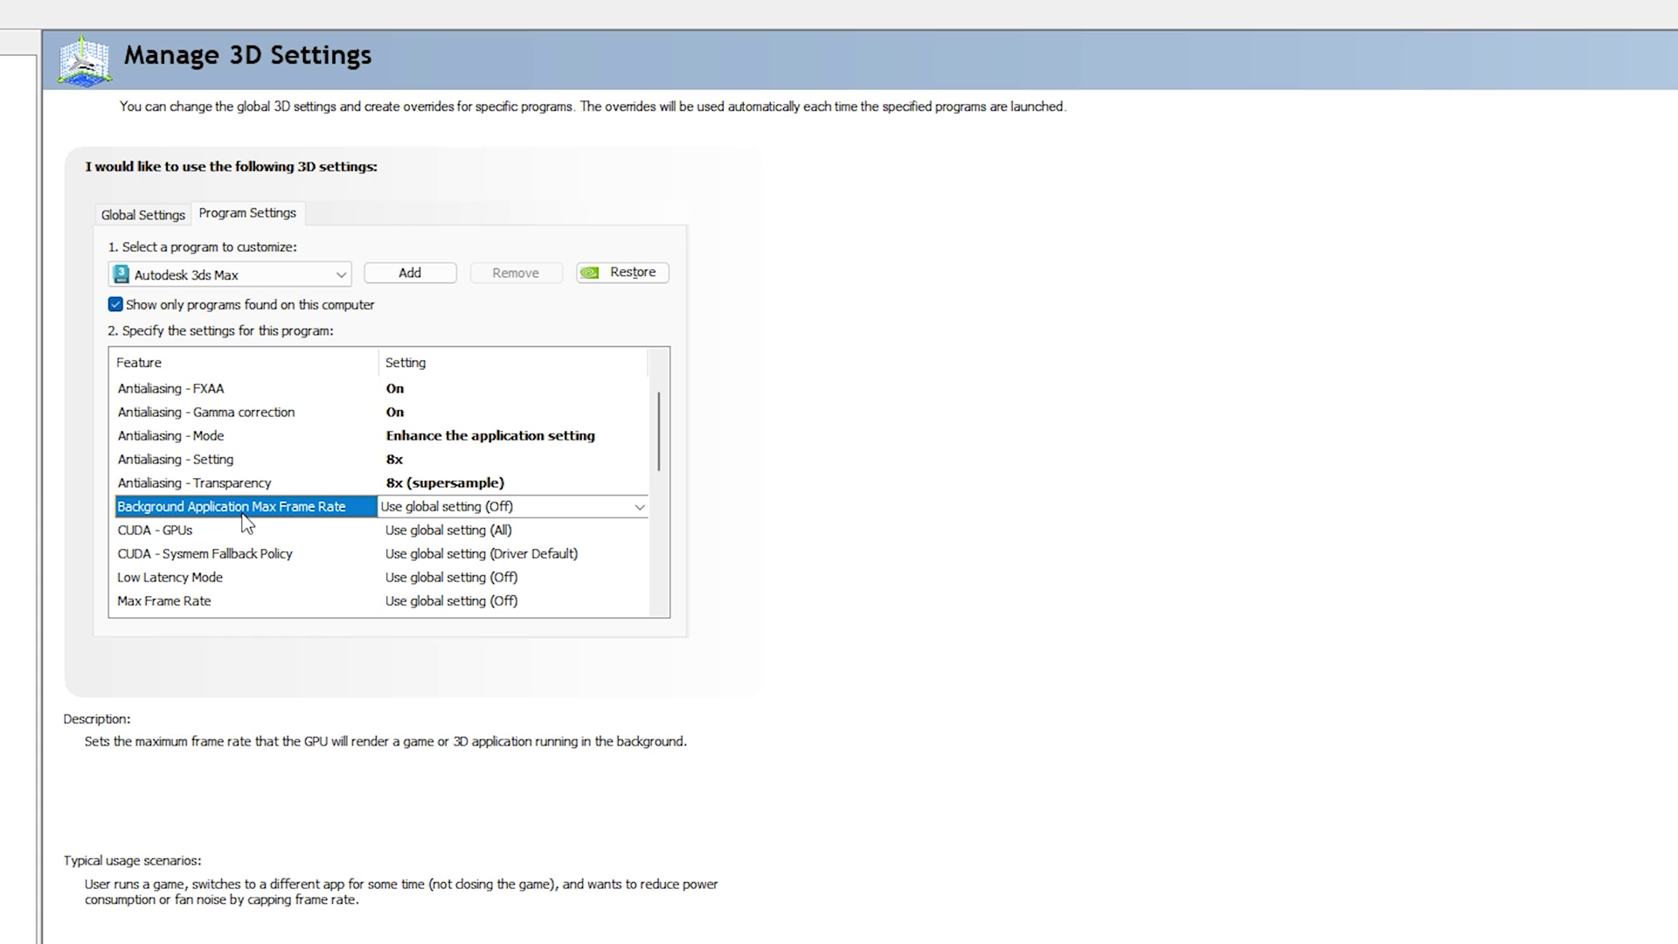
{"action": "left_click", "coordinate": [133, 534]}
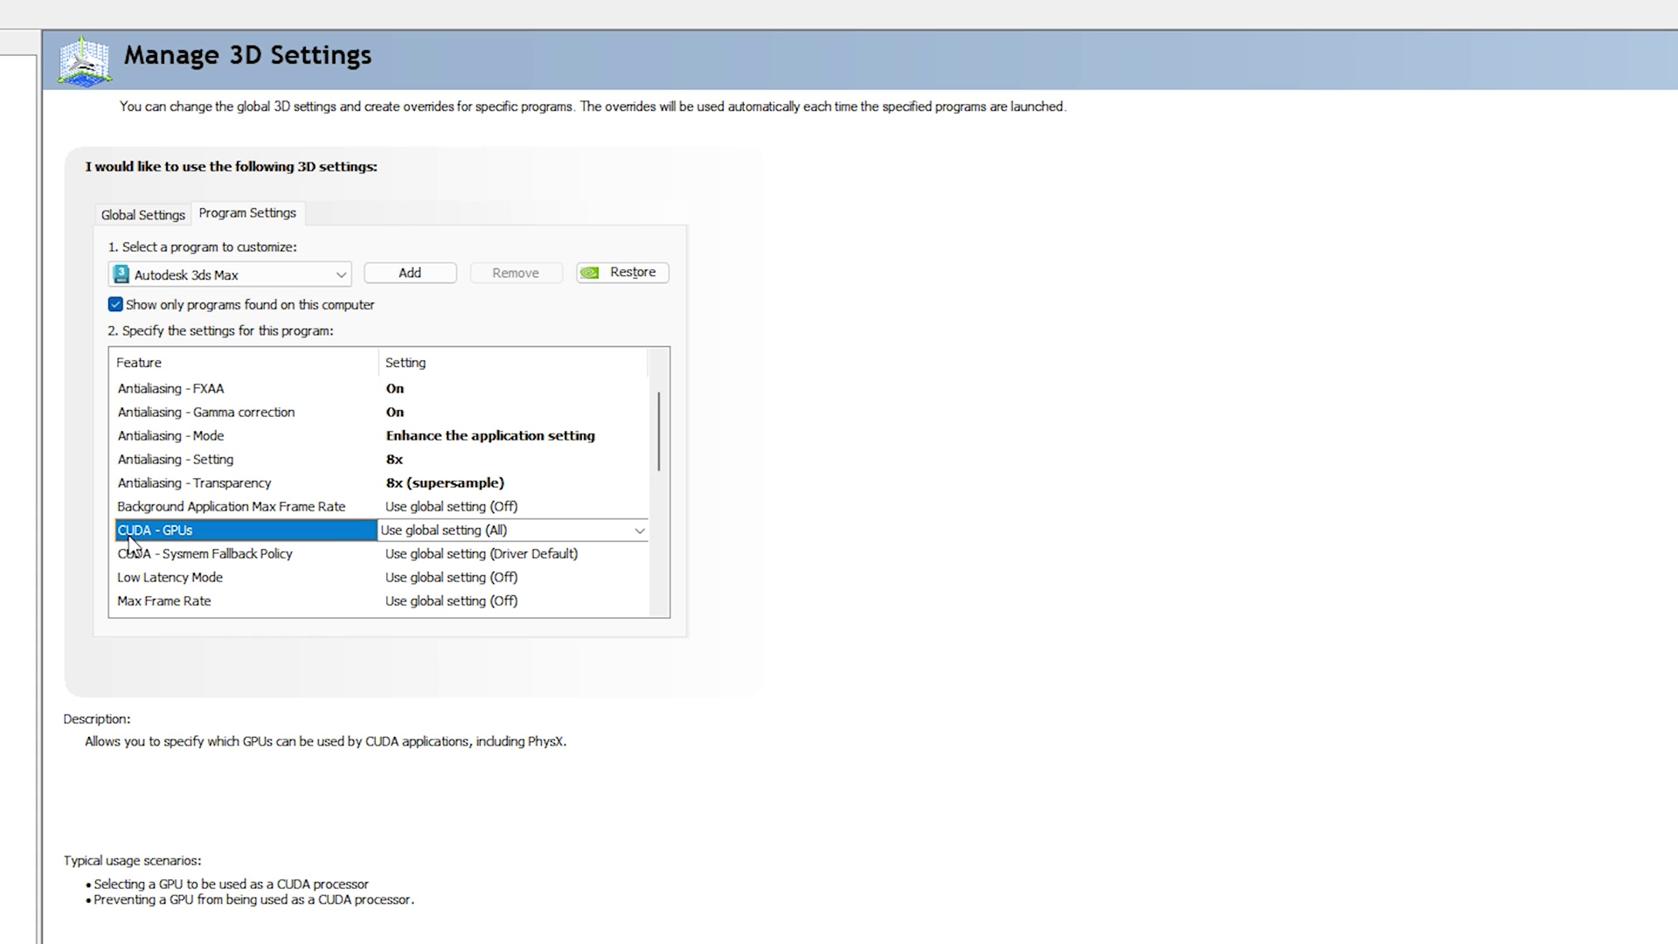
{"action": "left_click", "coordinate": [428, 533]}
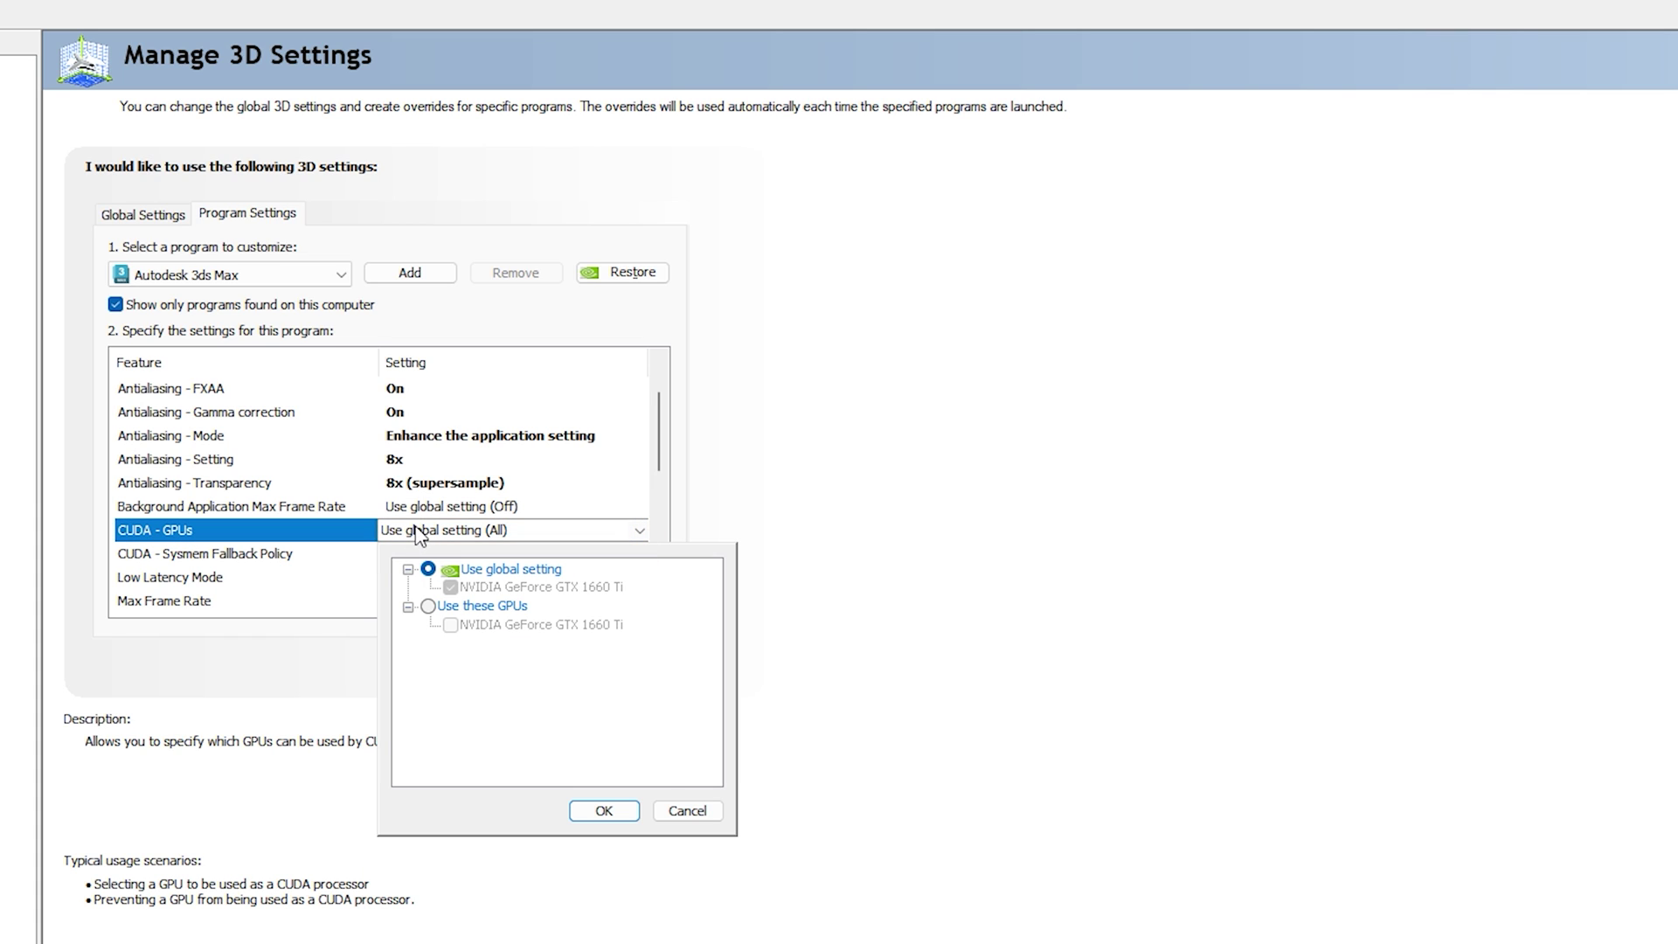
{"action": "left_click", "coordinate": [429, 607]}
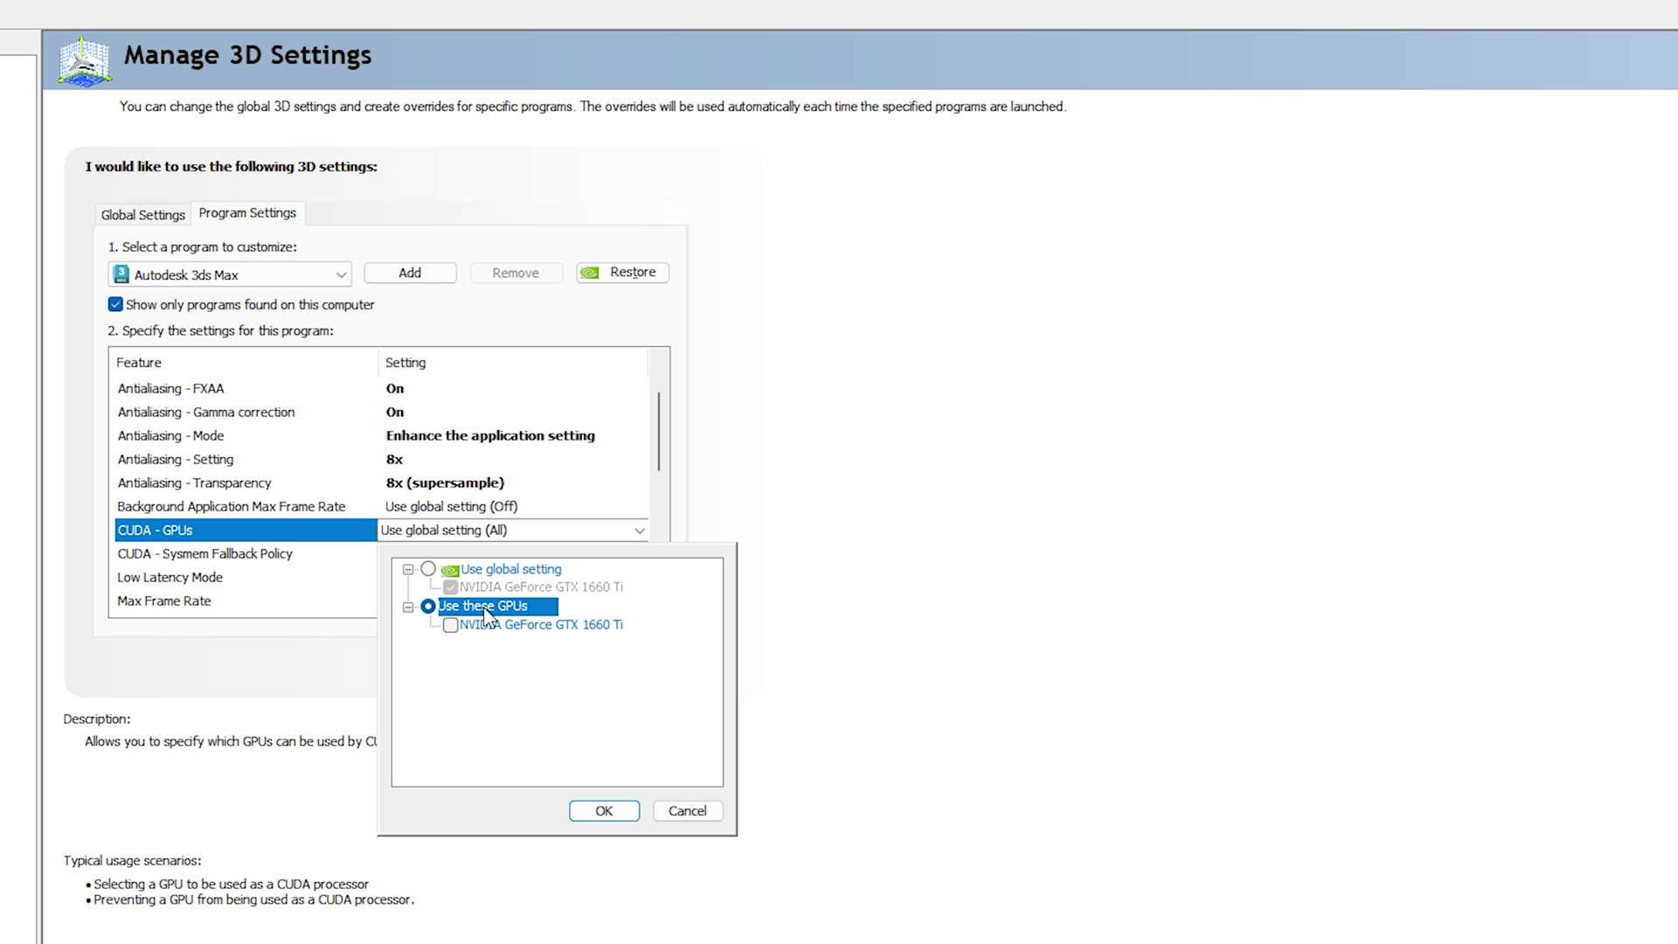
{"action": "left_click", "coordinate": [450, 625]}
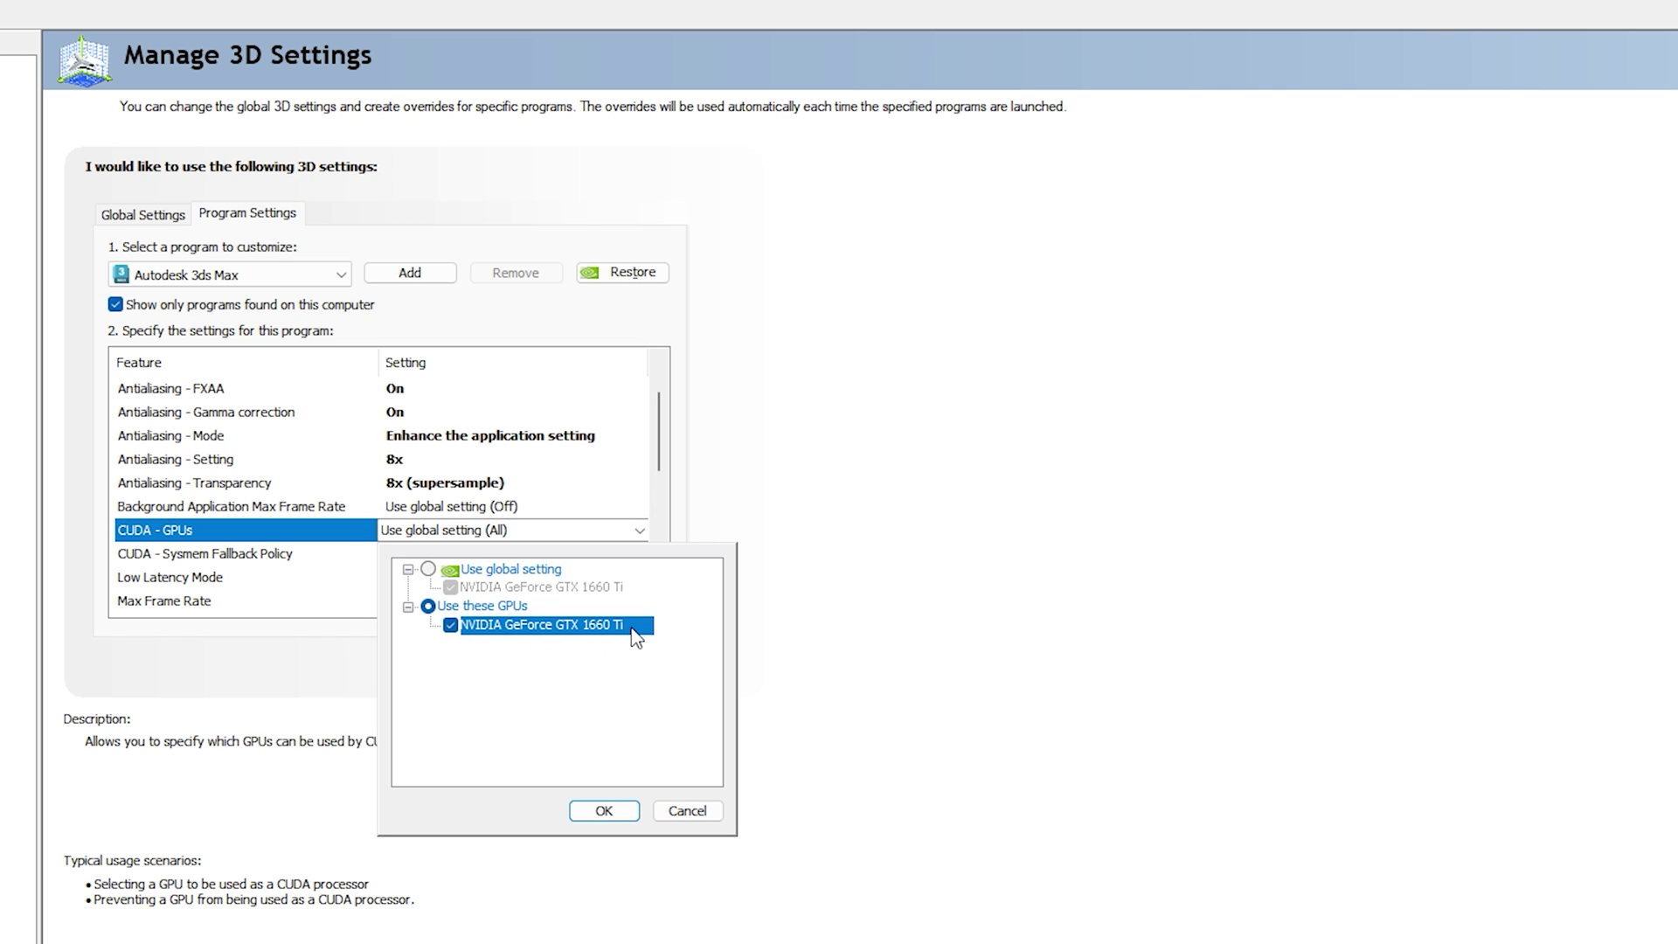
{"action": "left_click", "coordinate": [604, 811]}
Set the CUDA Sysmem Fallback Policy to Driver Default
{"action": "left_click", "coordinate": [162, 553]}
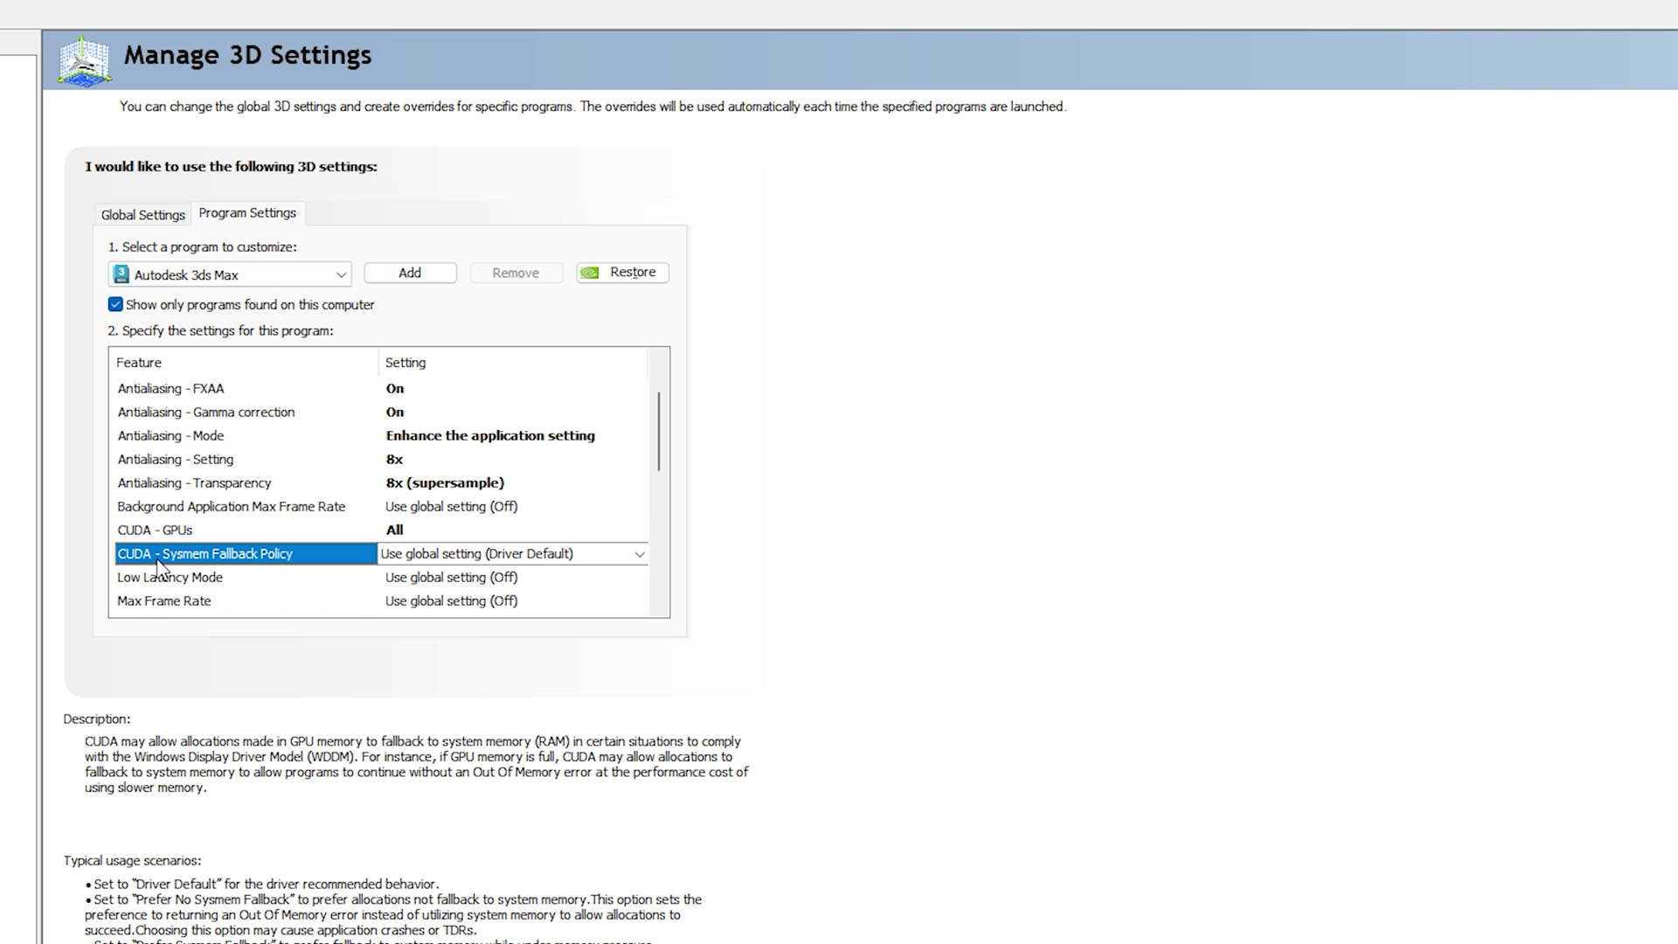
{"action": "left_click", "coordinate": [456, 559]}
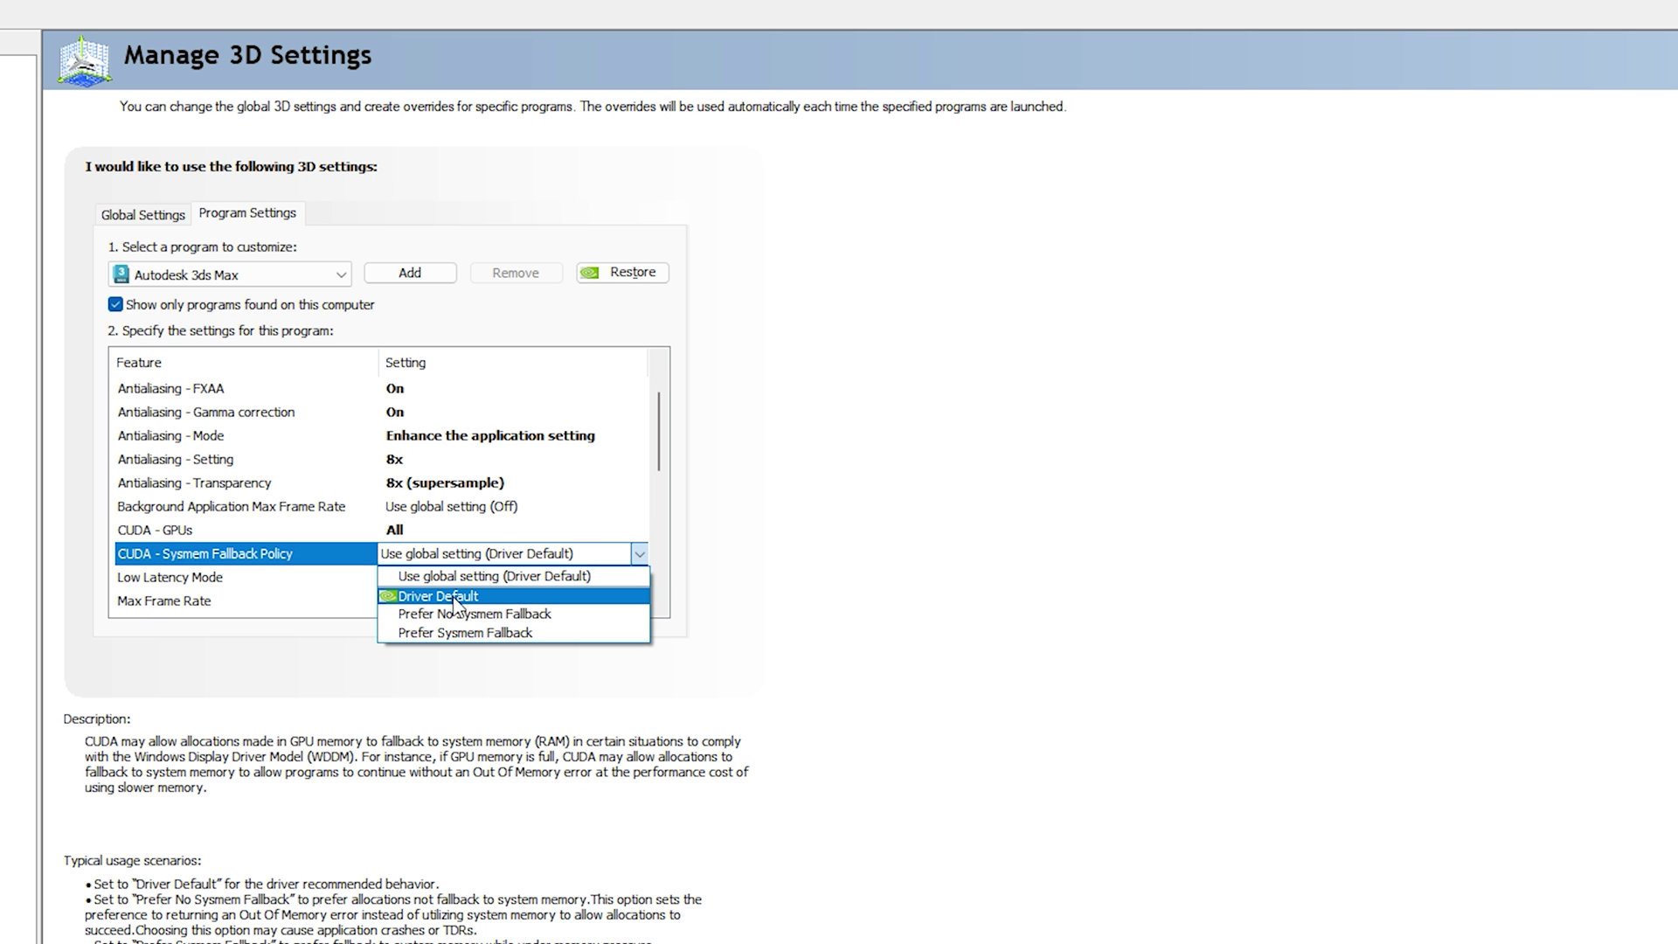
{"action": "left_click", "coordinate": [467, 596]}
Turn Multi-Frame Sampled AA On and set OpenGL GDI compatibility to Prefer performance
{"action": "scroll", "coordinate": [349, 550], "scroll_direction": "down", "scroll_amount": 2}
{"action": "left_click", "coordinate": [235, 486]}
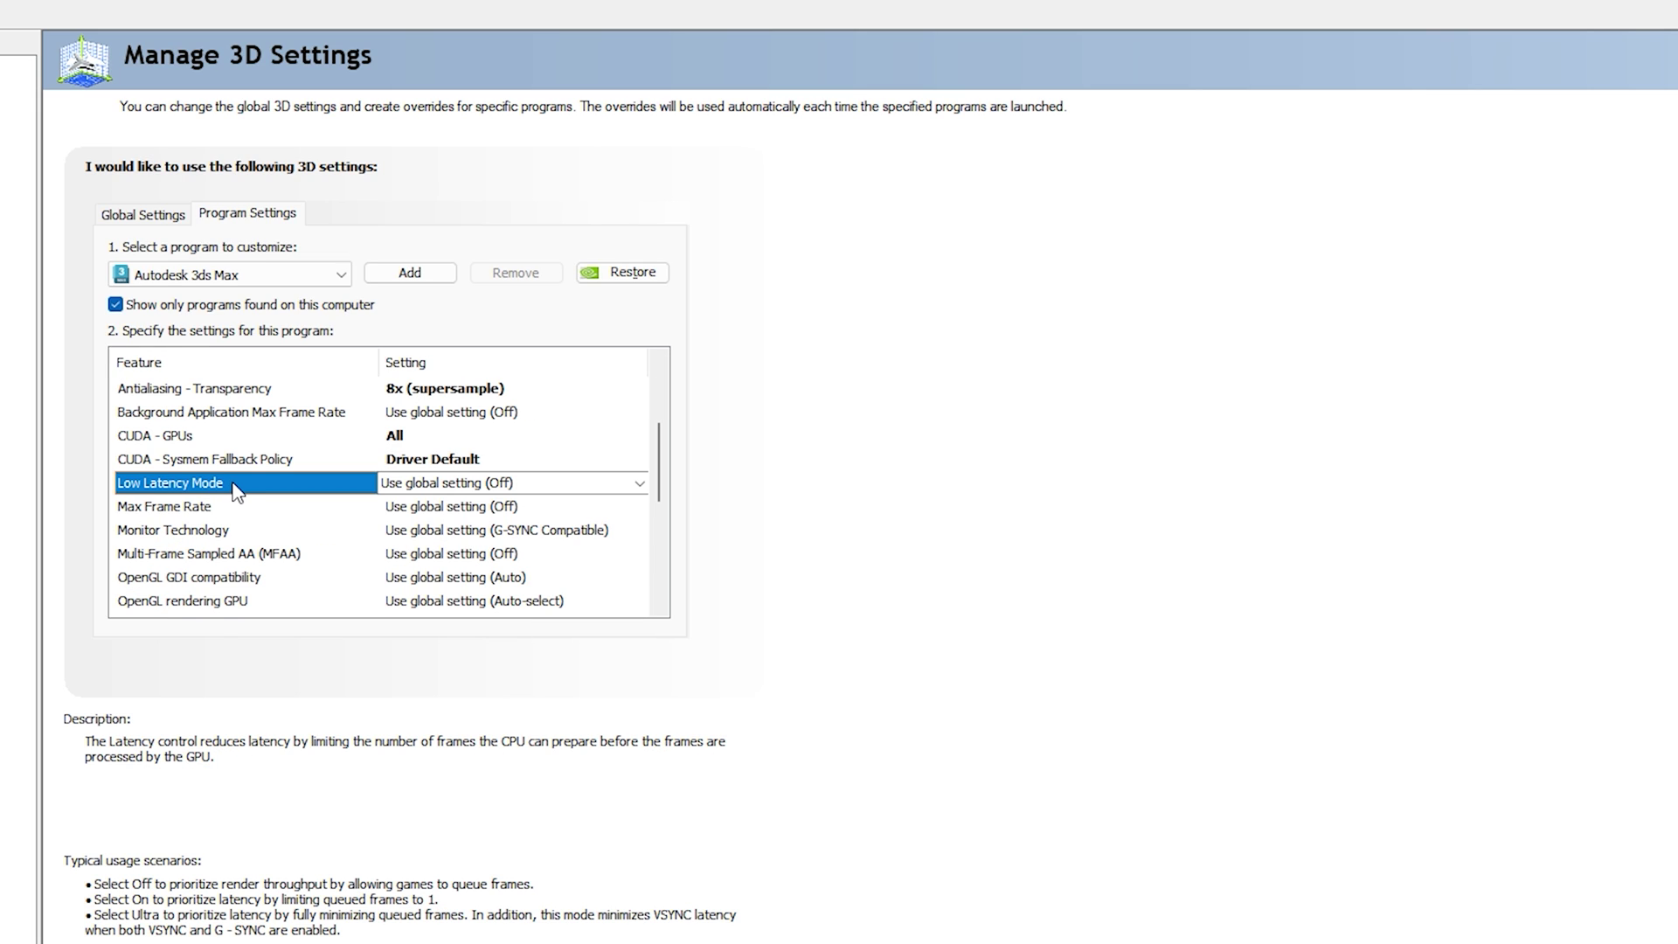
{"action": "left_click", "coordinate": [226, 505]}
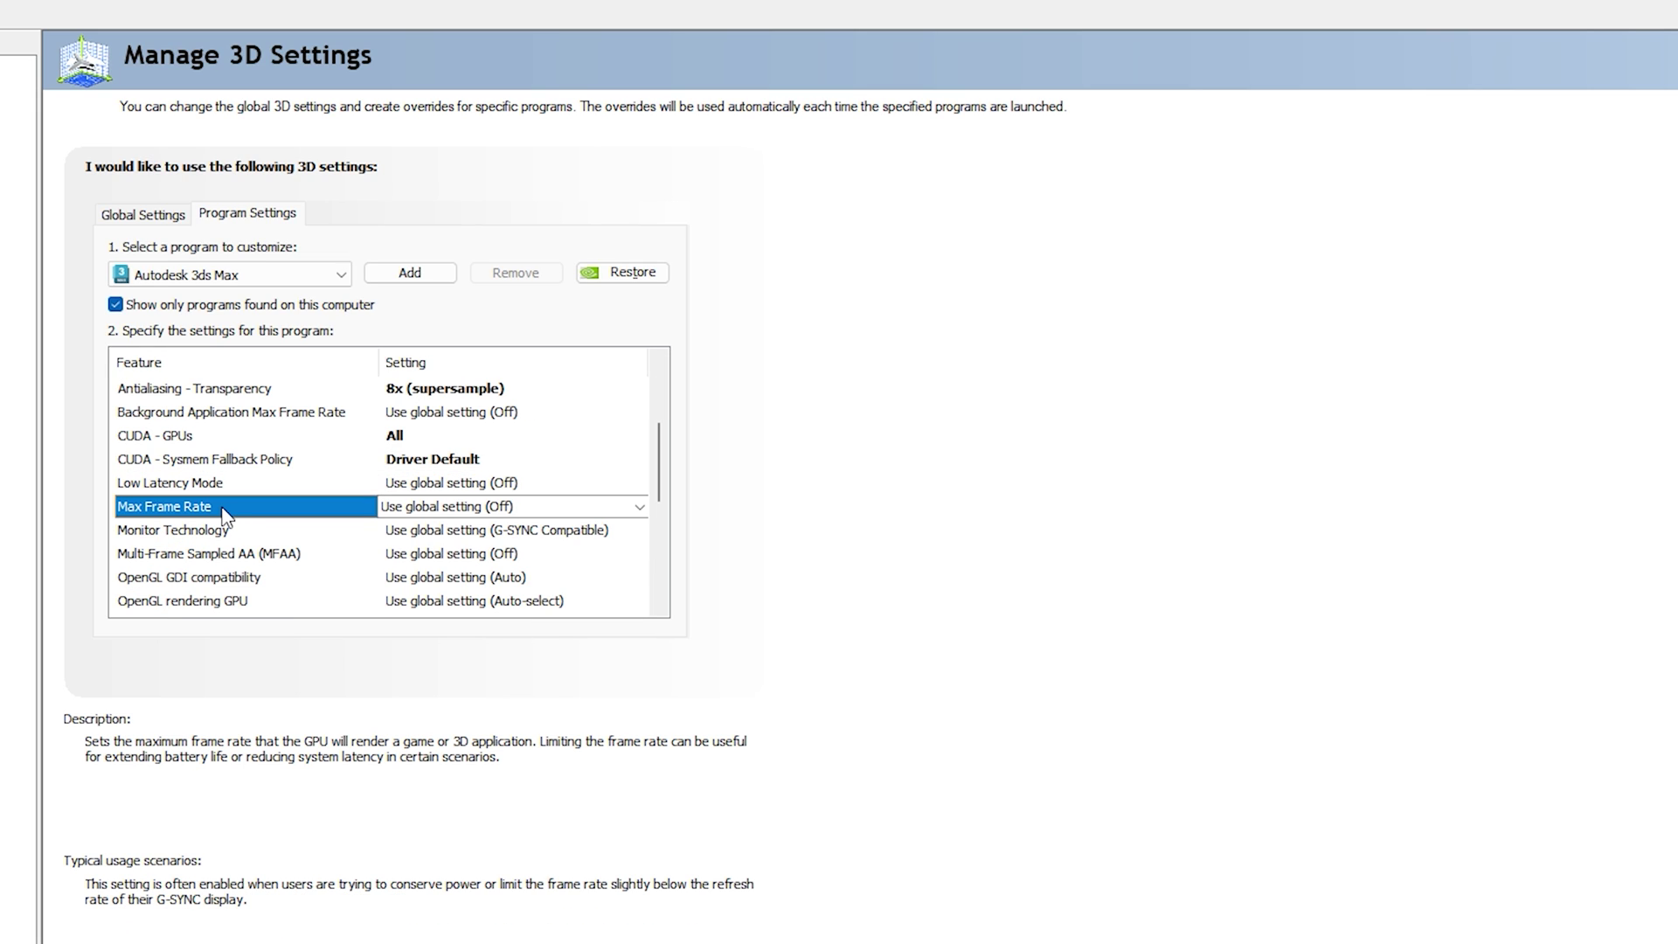
{"action": "left_click", "coordinate": [219, 531]}
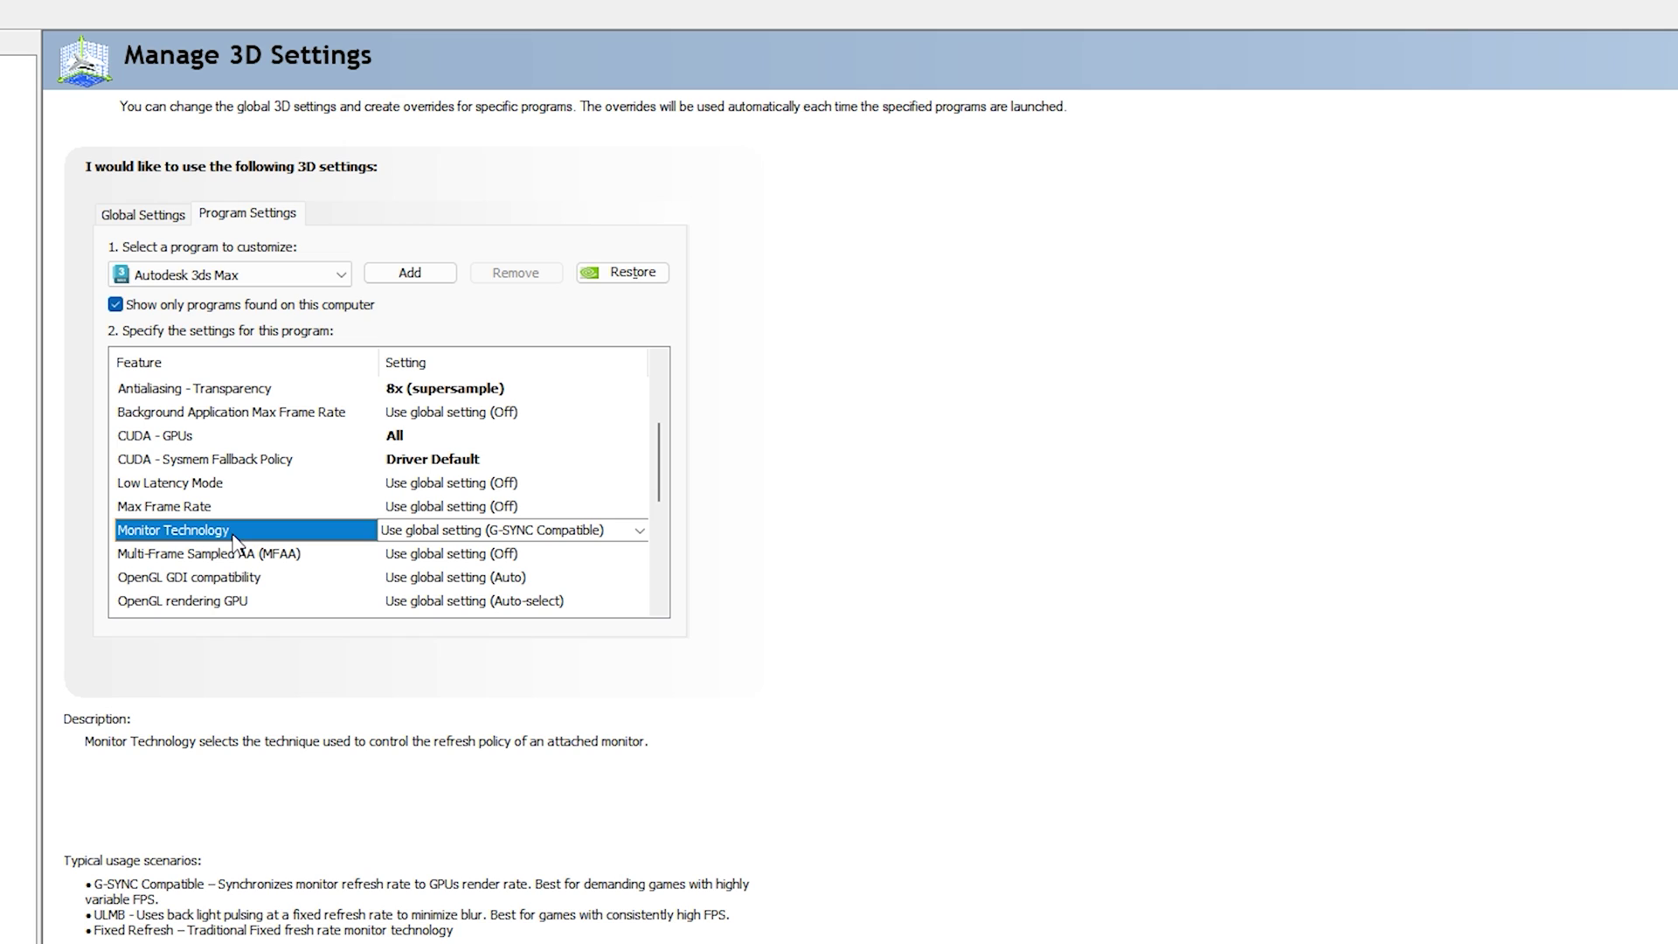
{"action": "left_click", "coordinate": [219, 554]}
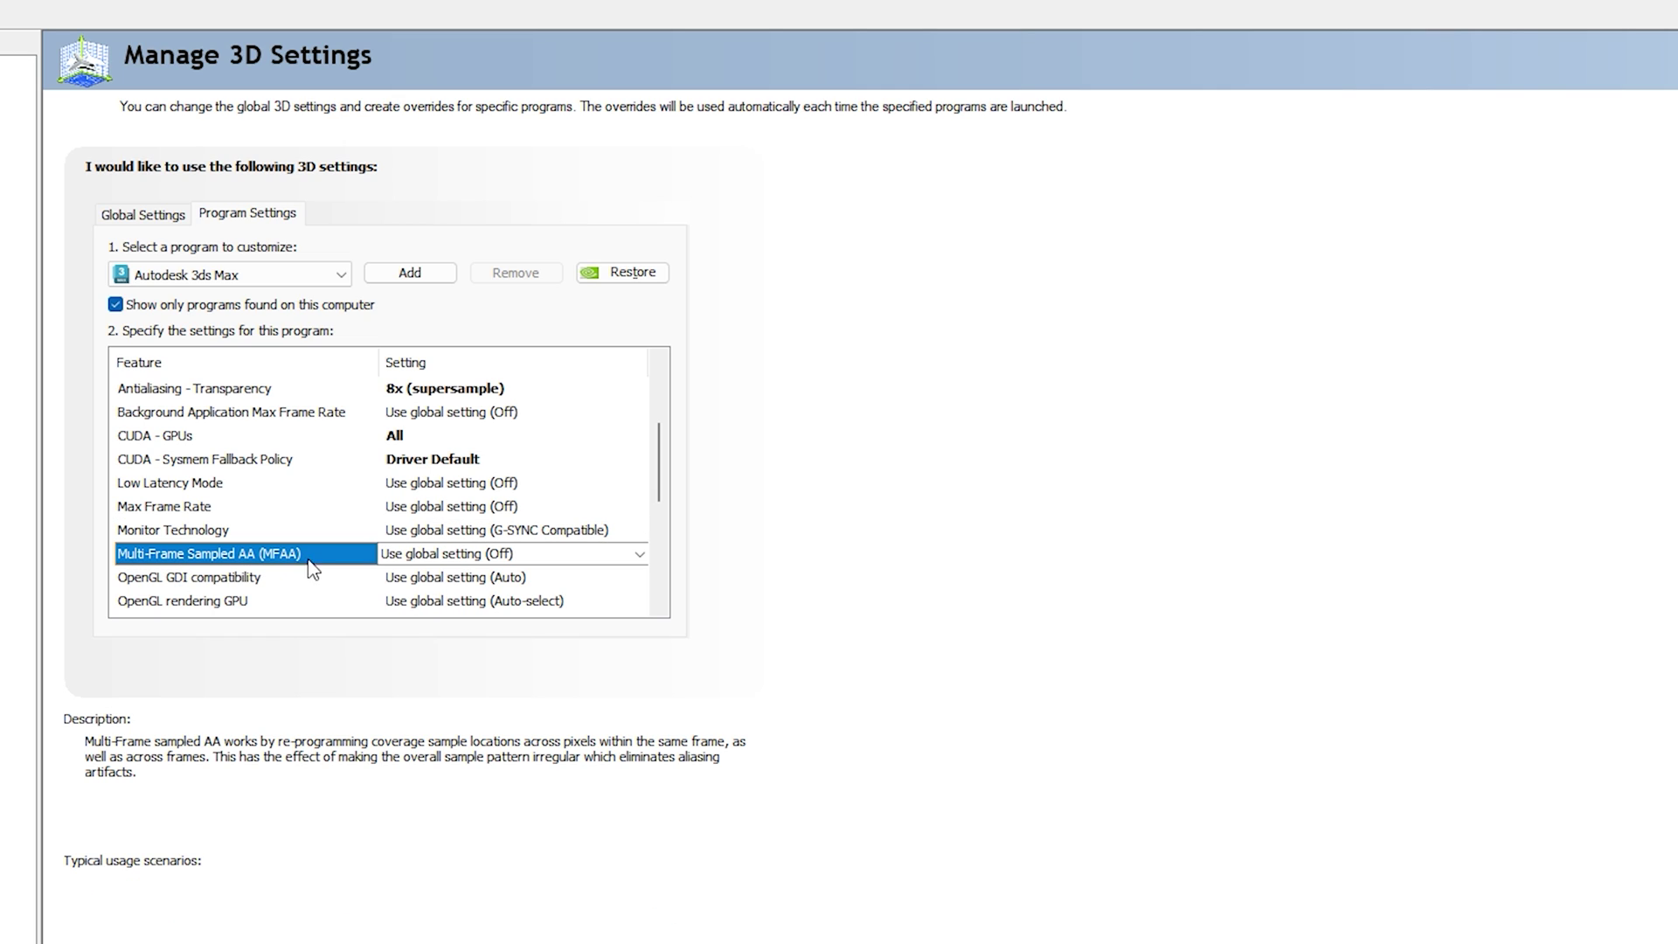
{"action": "left_click", "coordinate": [452, 556]}
{"action": "left_click", "coordinate": [437, 615]}
{"action": "left_click", "coordinate": [179, 577]}
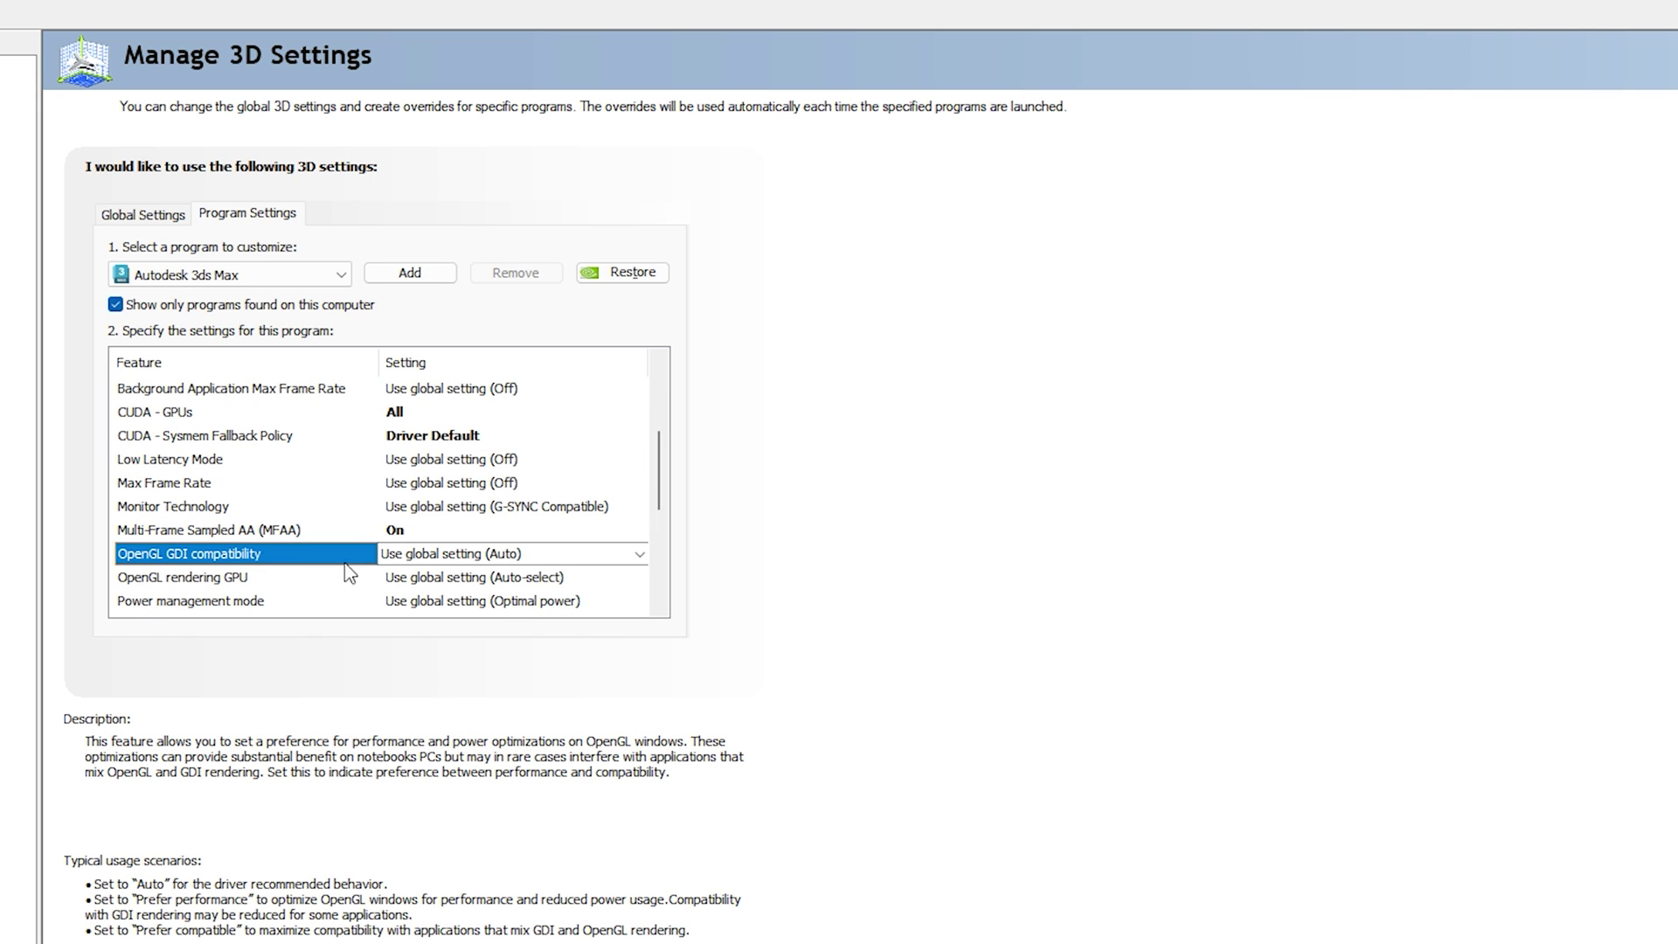
{"action": "left_click", "coordinate": [428, 562]}
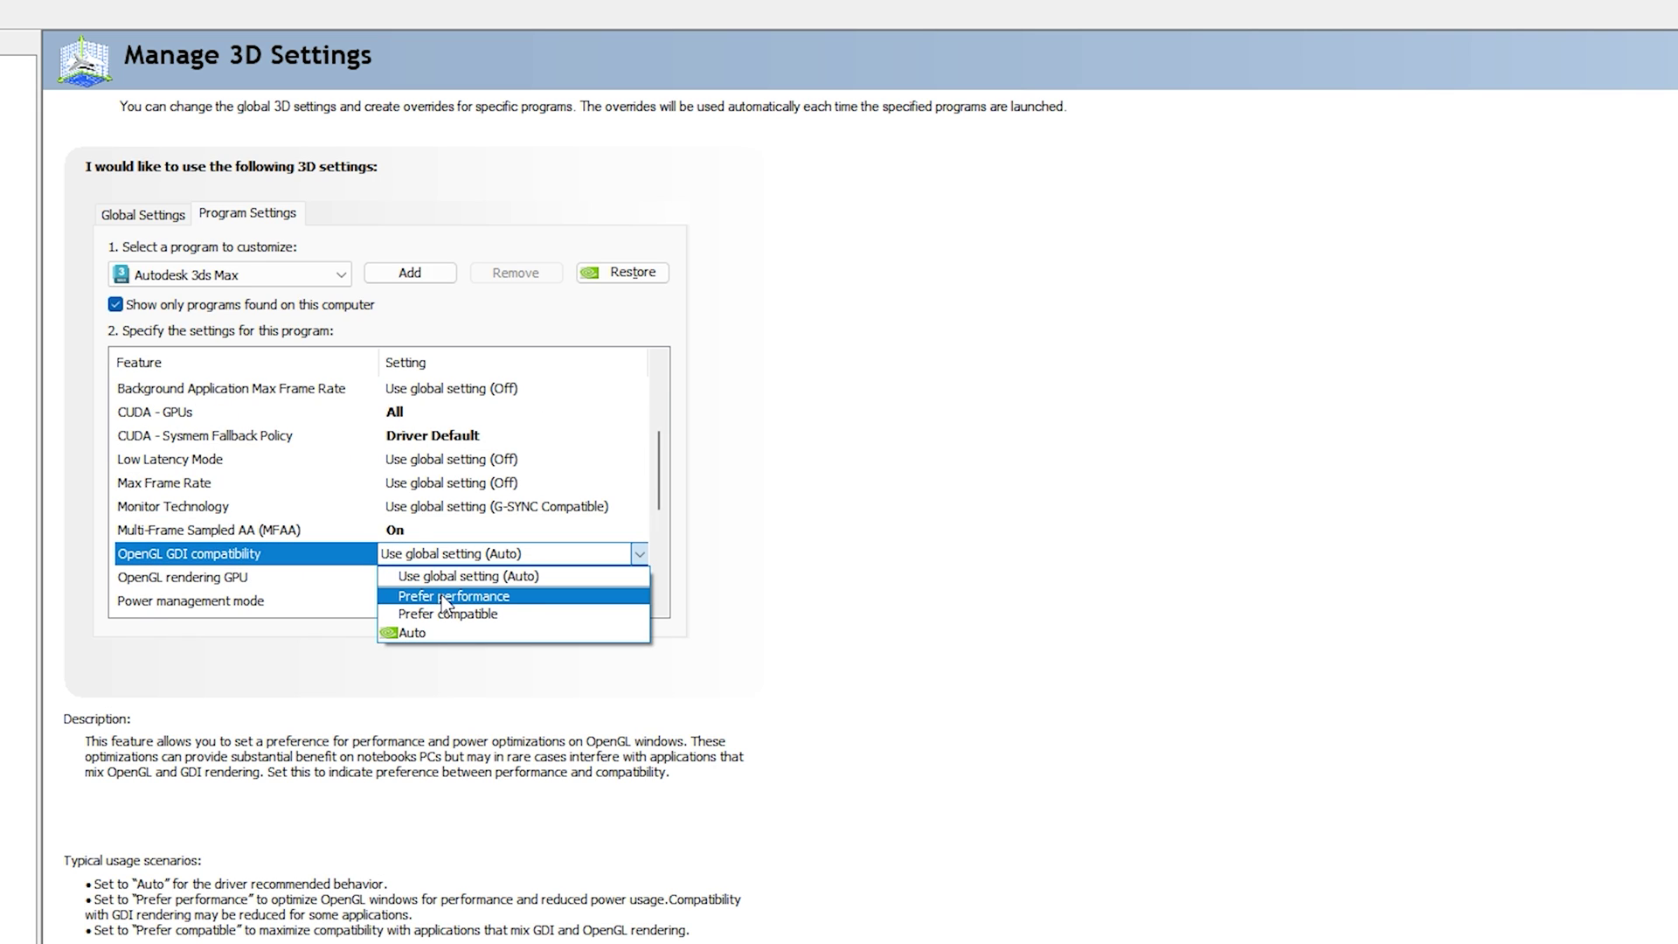
{"action": "left_click", "coordinate": [521, 596]}
Set OpenGL rendering GPU to GTX 1660 Ti and power management to Prefer maximum performance
{"action": "left_click", "coordinate": [179, 485]}
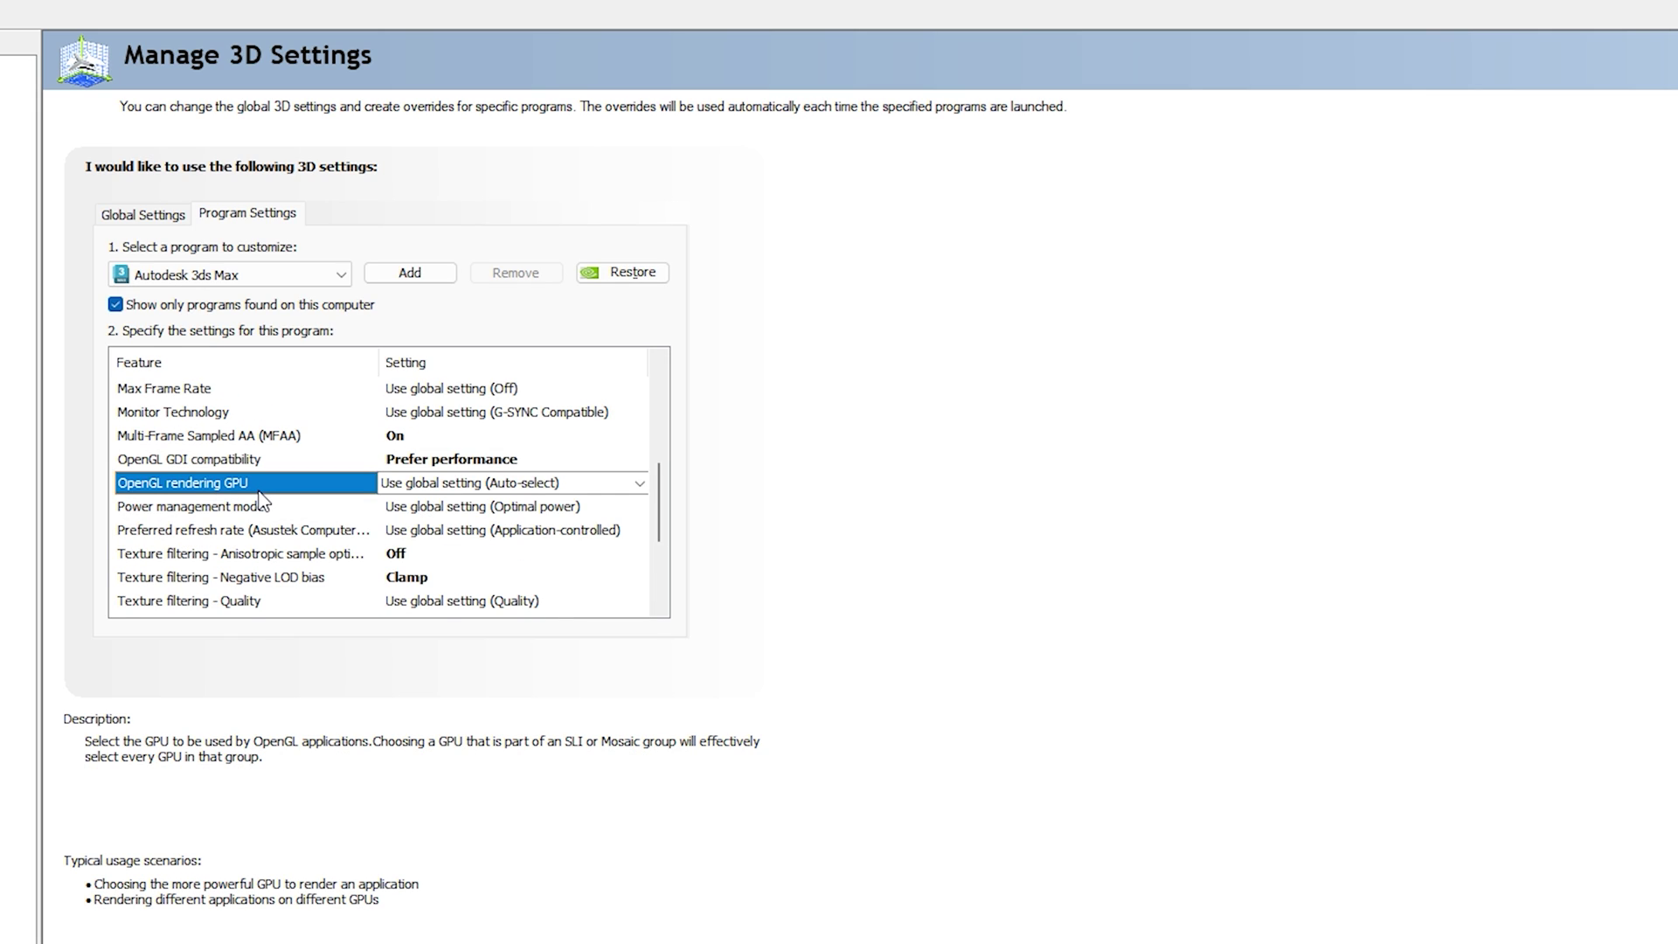
{"action": "left_click", "coordinate": [402, 488]}
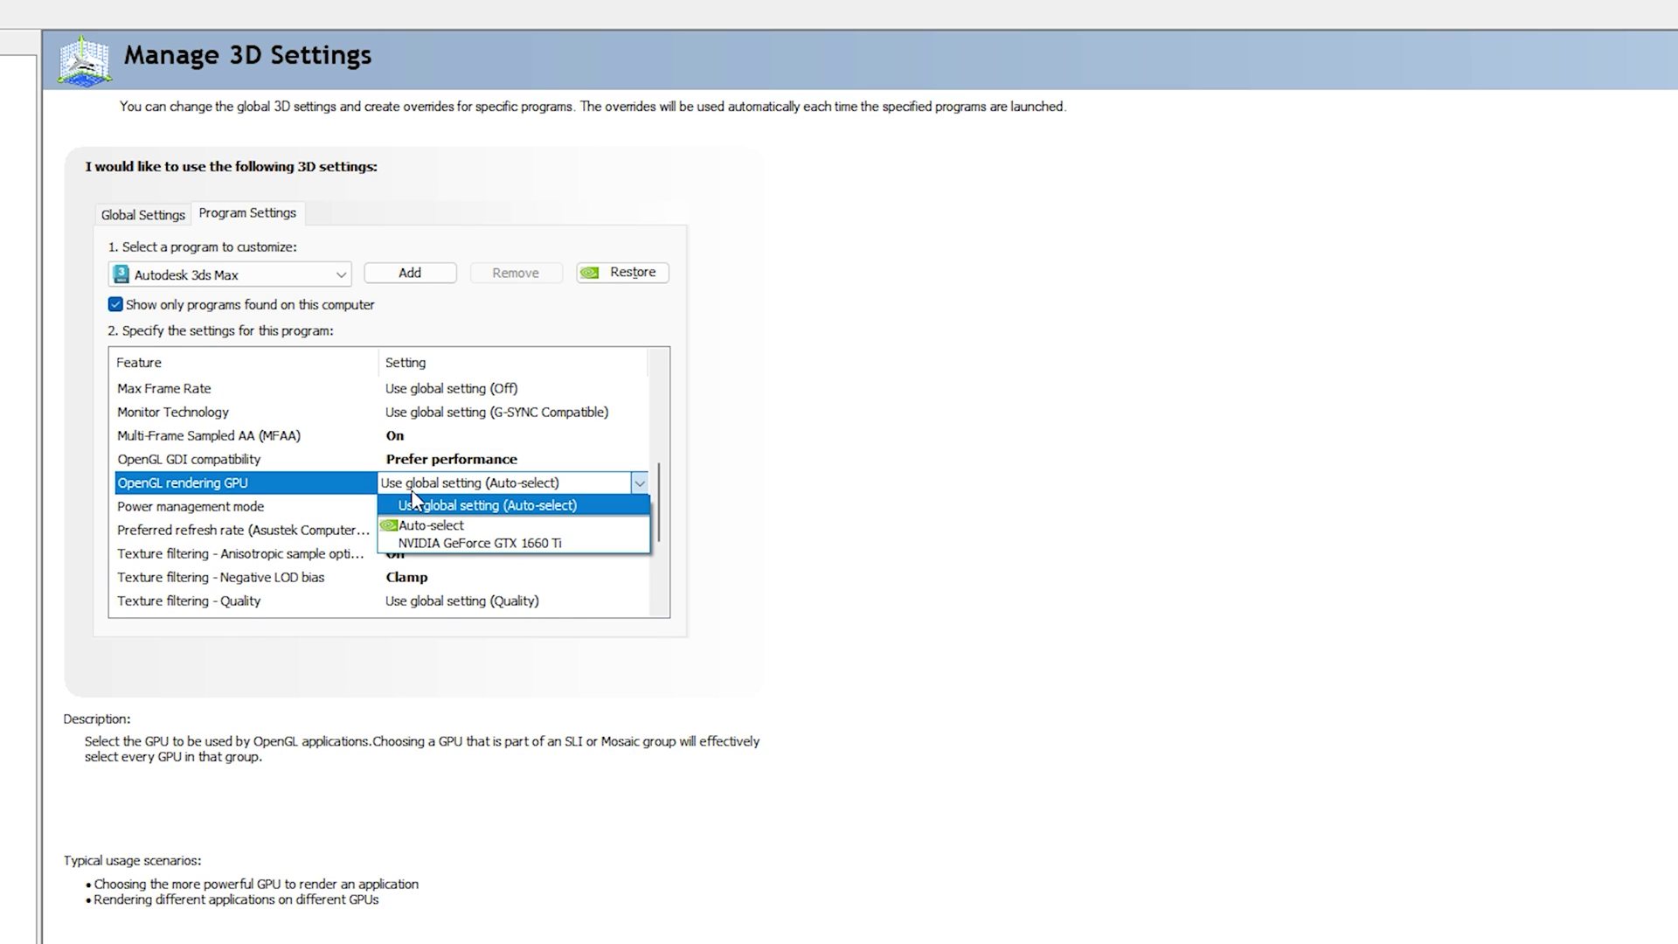
{"action": "left_click", "coordinate": [492, 543]}
{"action": "scroll", "coordinate": [394, 525], "scroll_direction": "down", "scroll_amount": 2}
{"action": "left_click", "coordinate": [280, 482]}
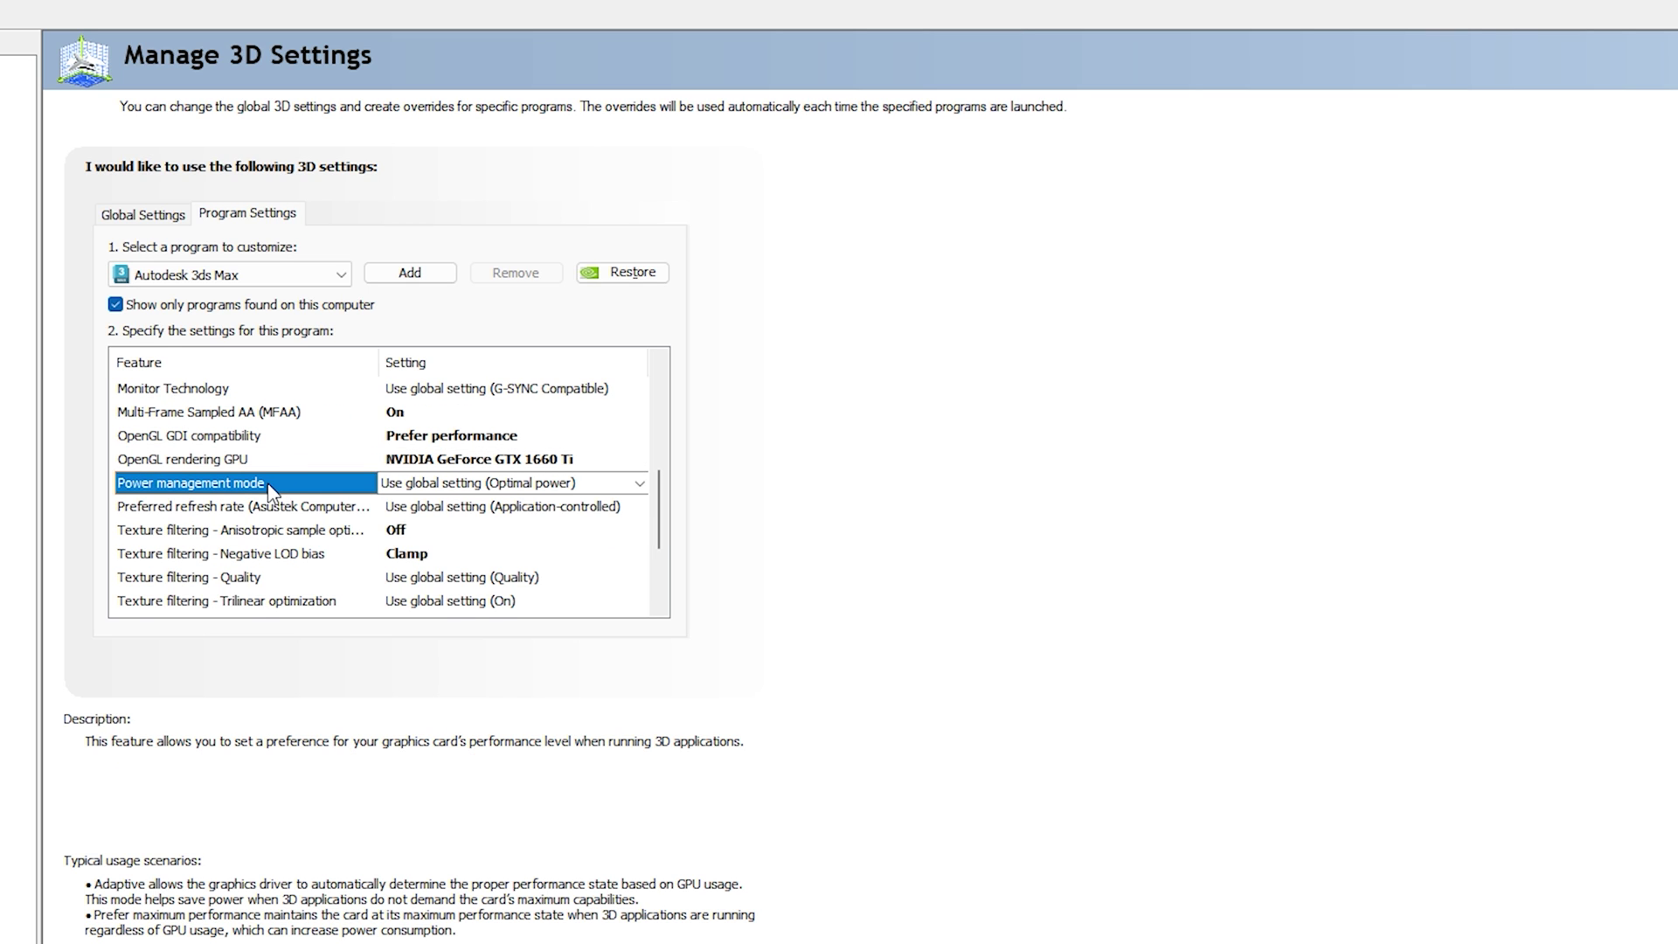
{"action": "left_click", "coordinate": [420, 486]}
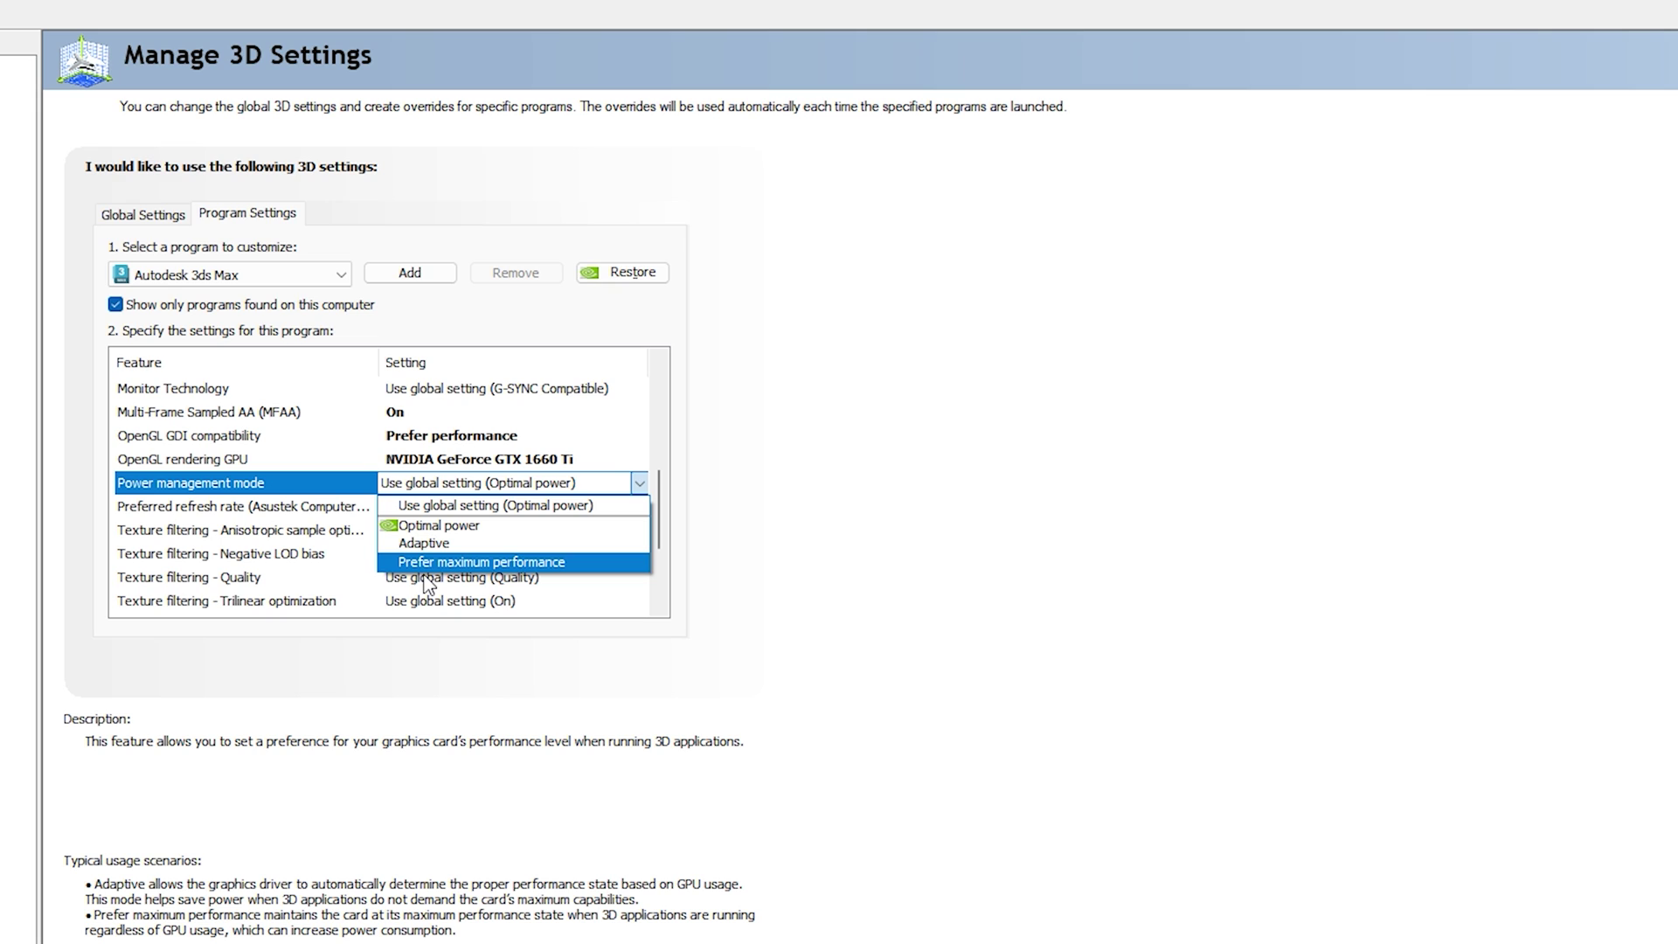
{"action": "left_click", "coordinate": [520, 564]}
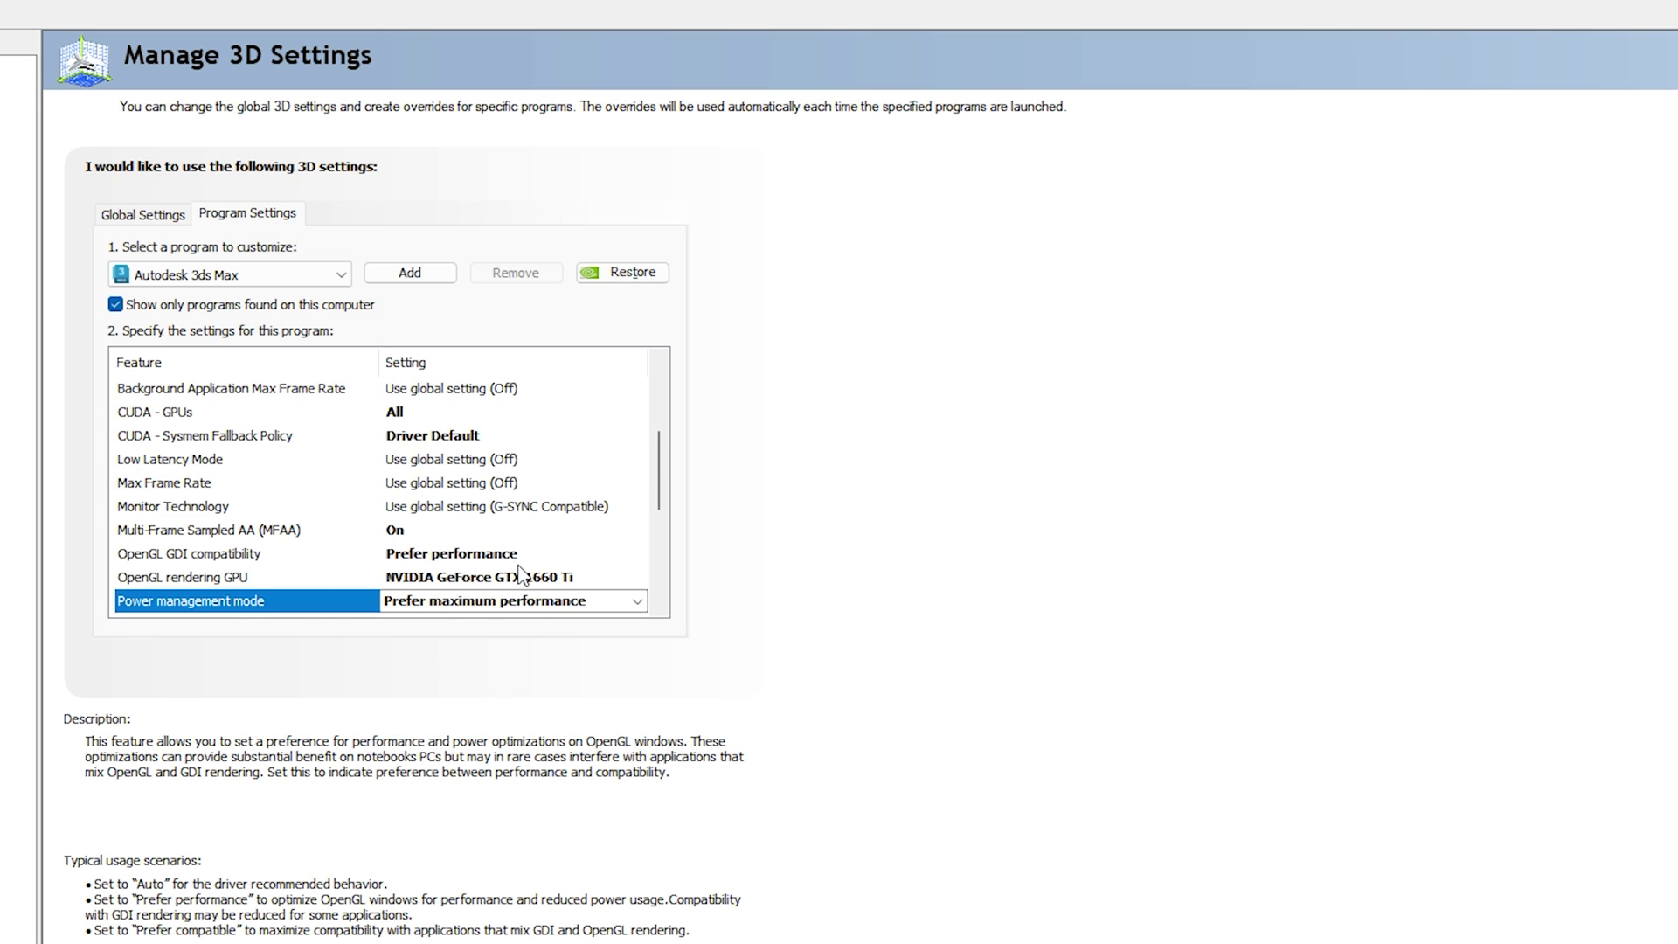
Turn Anisotropic sample optimization On and keep Negative LOD bias at Clamp
{"action": "left_click", "coordinate": [159, 486]}
{"action": "left_click", "coordinate": [251, 505]}
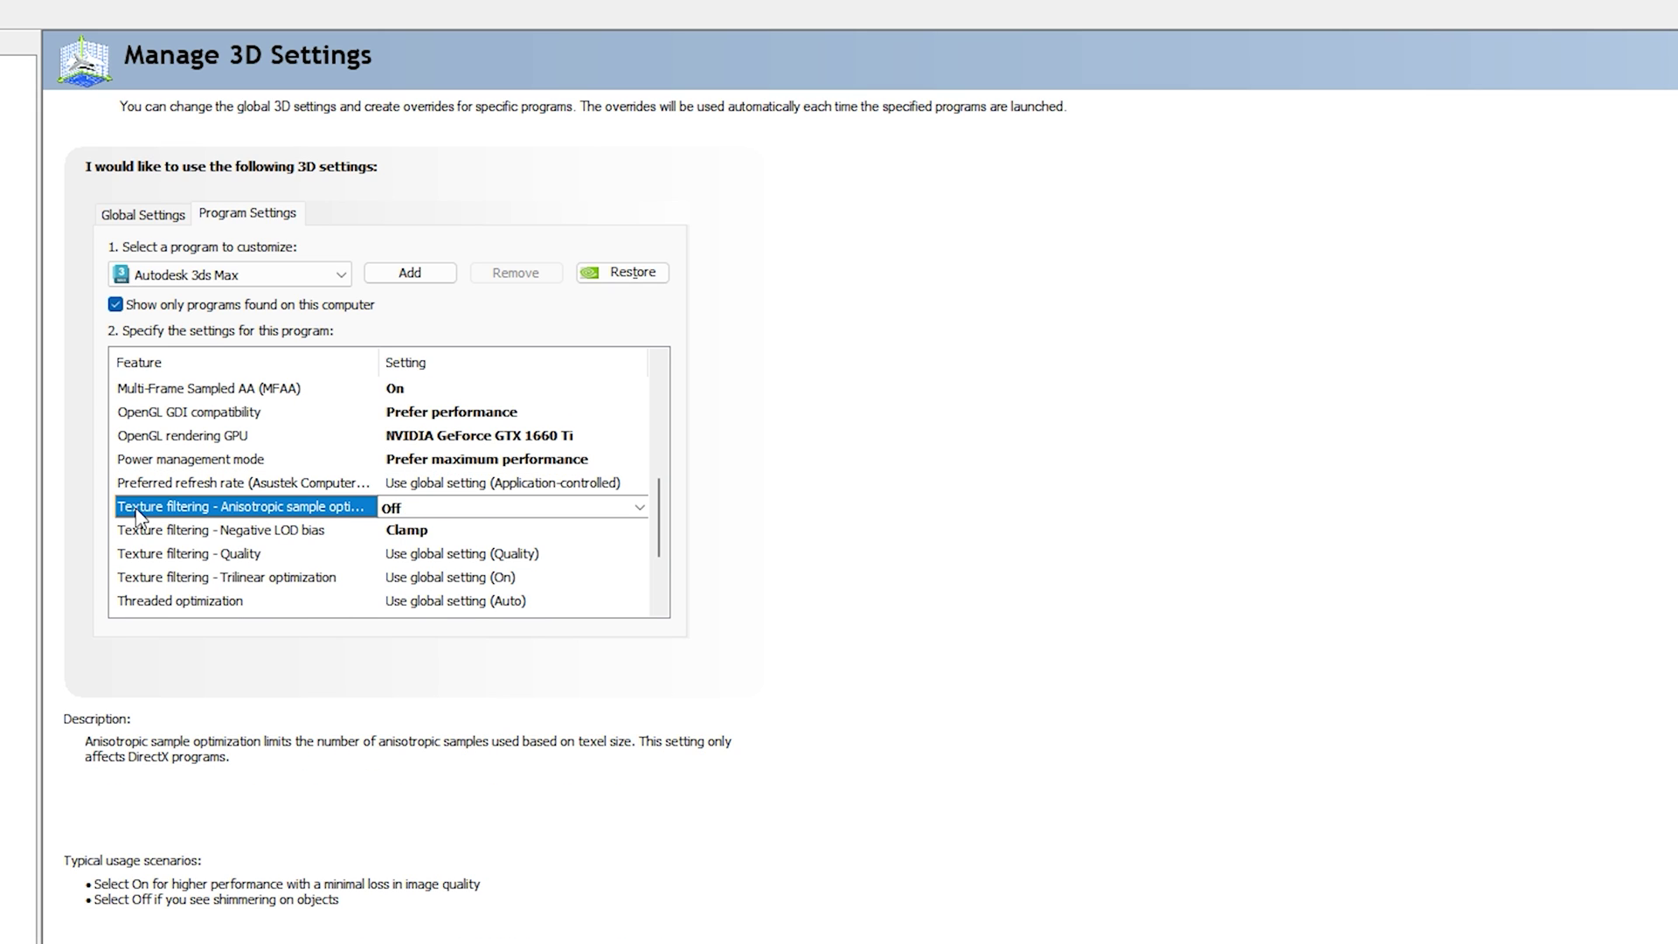
{"action": "left_click", "coordinate": [447, 509]}
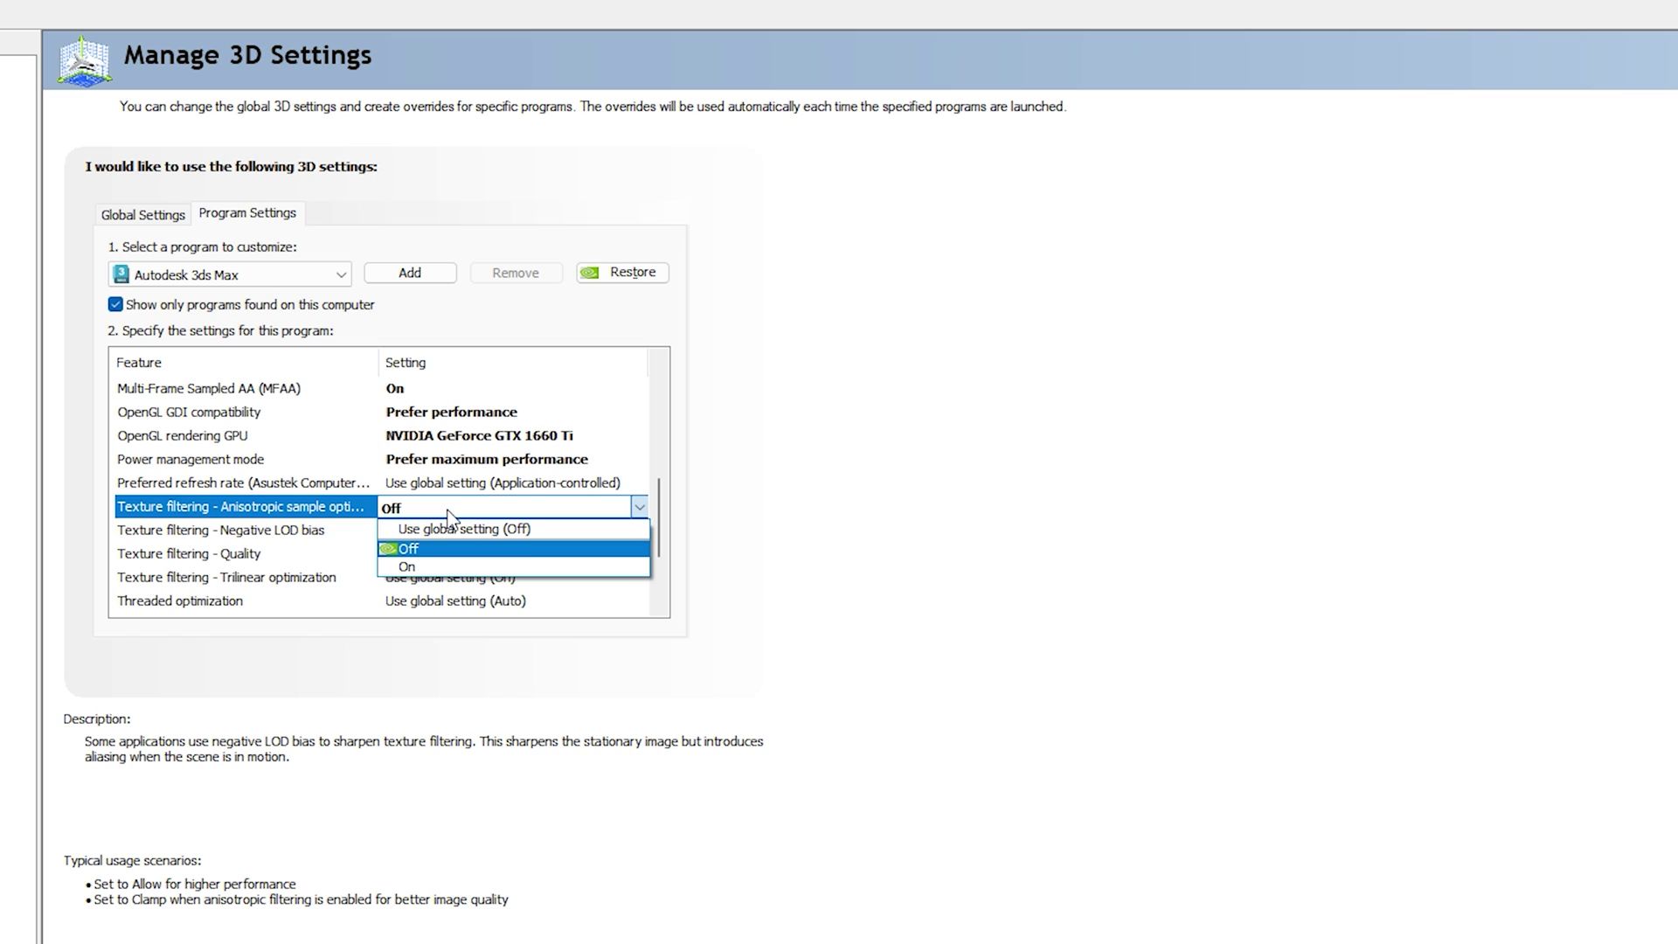
{"action": "left_click", "coordinate": [432, 568]}
{"action": "left_click", "coordinate": [288, 554]}
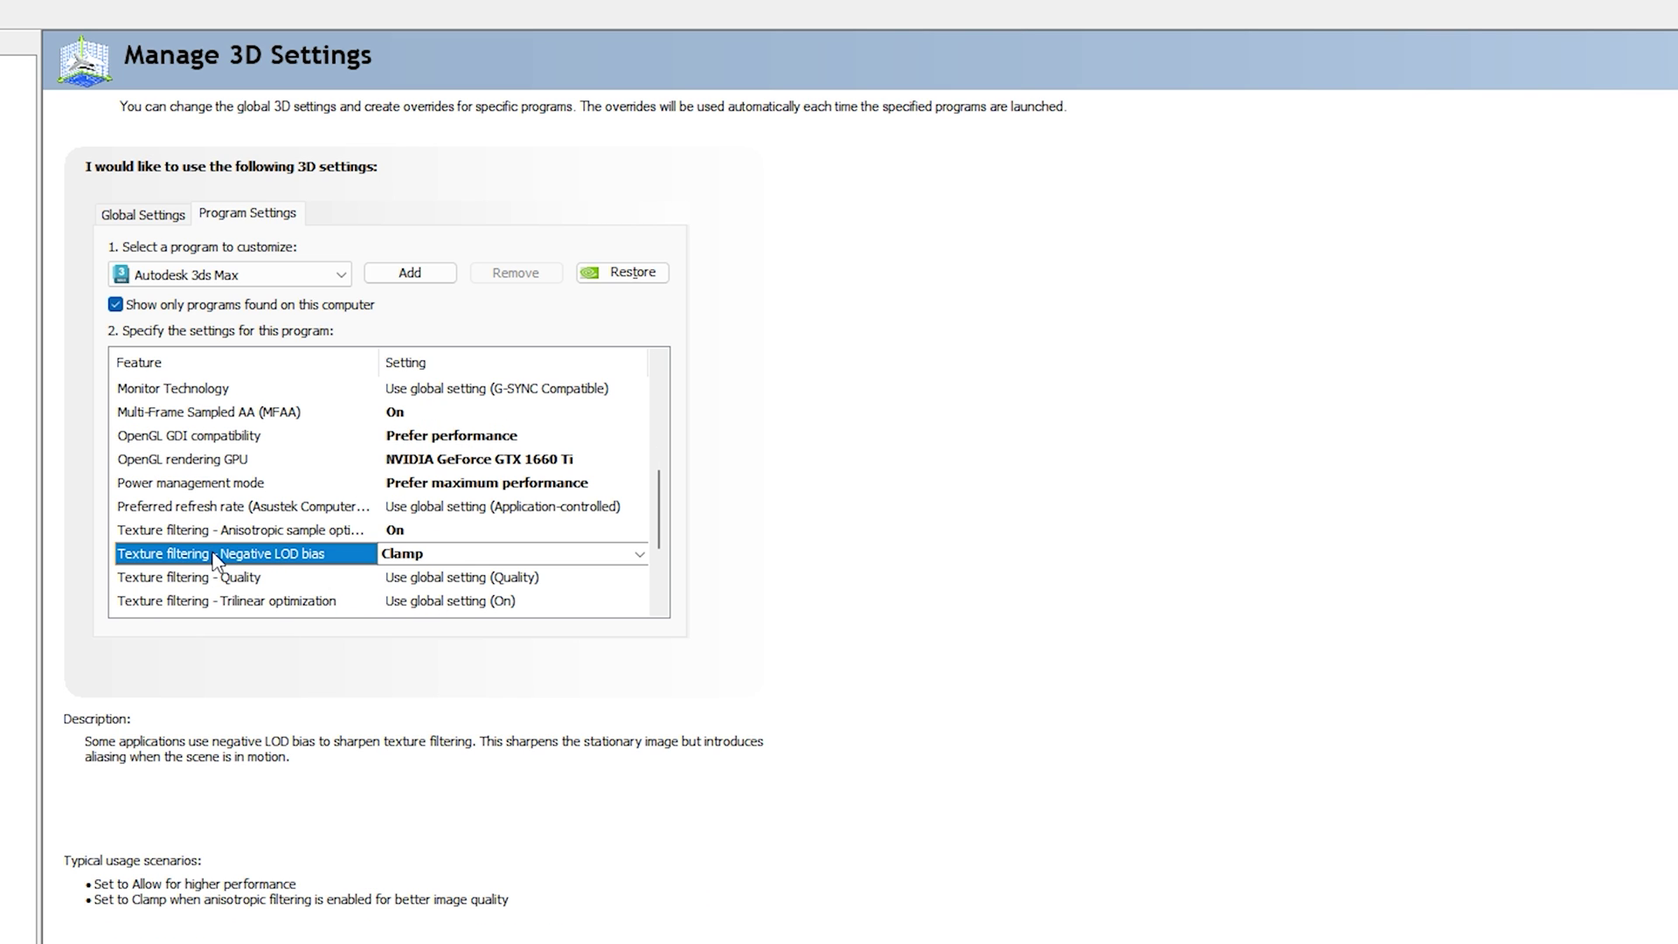
{"action": "left_click", "coordinate": [437, 554]}
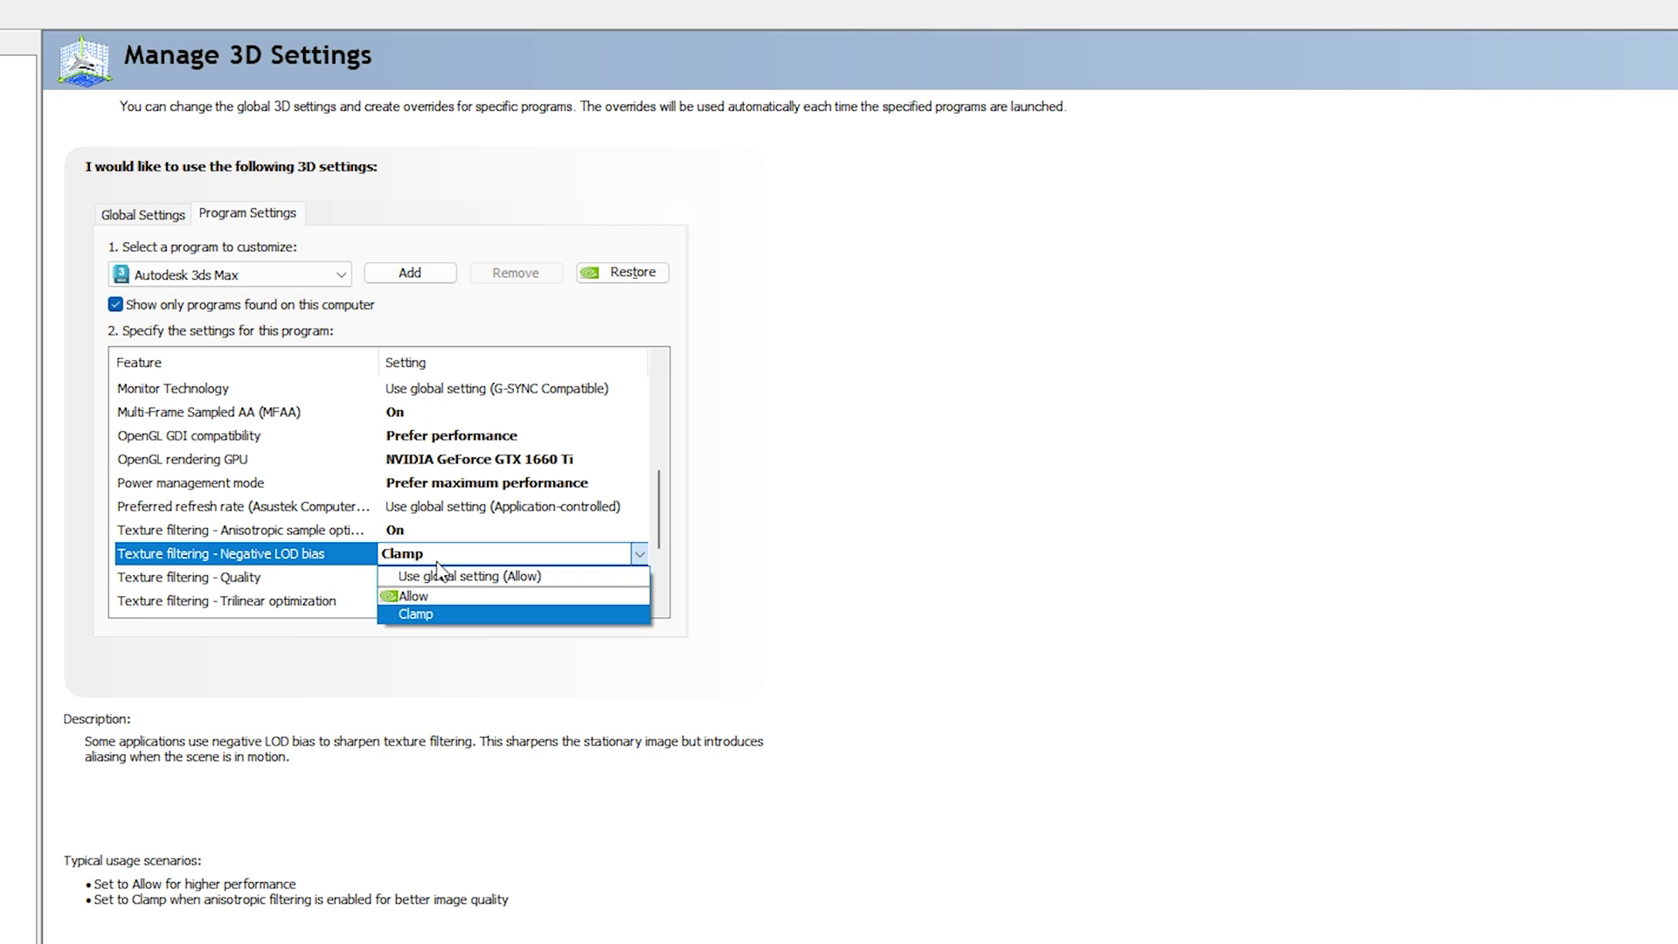
{"action": "left_click", "coordinate": [433, 614]}
Set Texture filtering - Quality to High performance and keep Trilinear optimization On
{"action": "scroll", "coordinate": [235, 515], "scroll_direction": "down", "scroll_amount": 1}
{"action": "left_click", "coordinate": [236, 506]}
{"action": "left_click", "coordinate": [430, 509]}
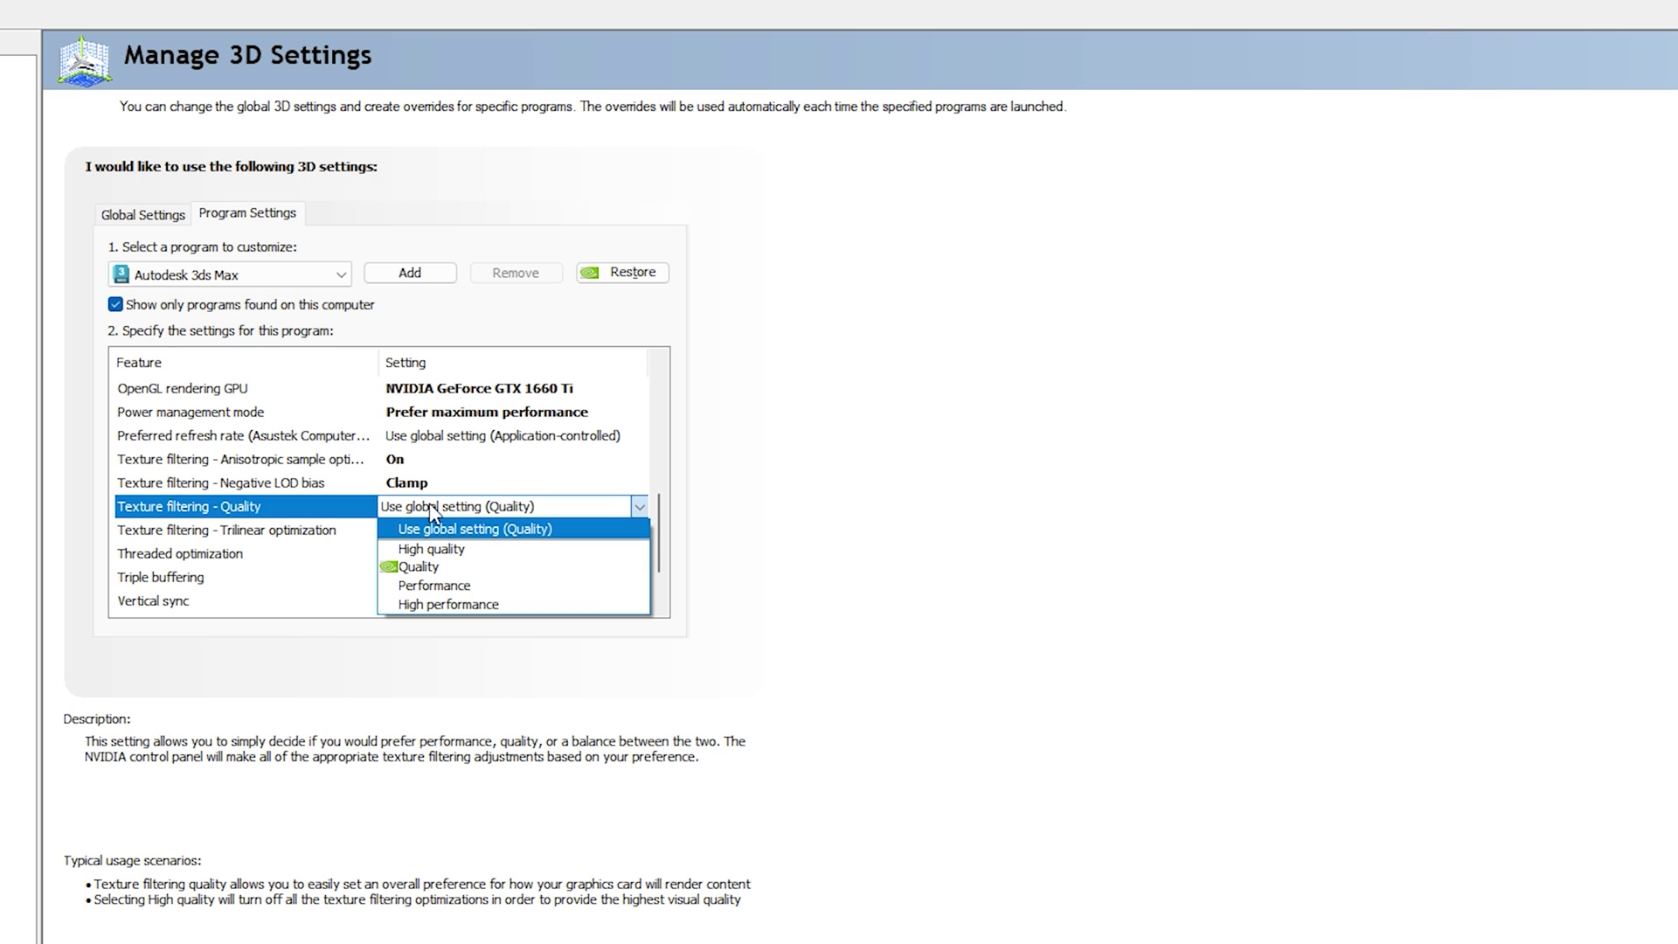
{"action": "left_click", "coordinate": [460, 604]}
{"action": "scroll", "coordinate": [350, 542], "scroll_direction": "down", "scroll_amount": 1}
{"action": "left_click", "coordinate": [236, 553]}
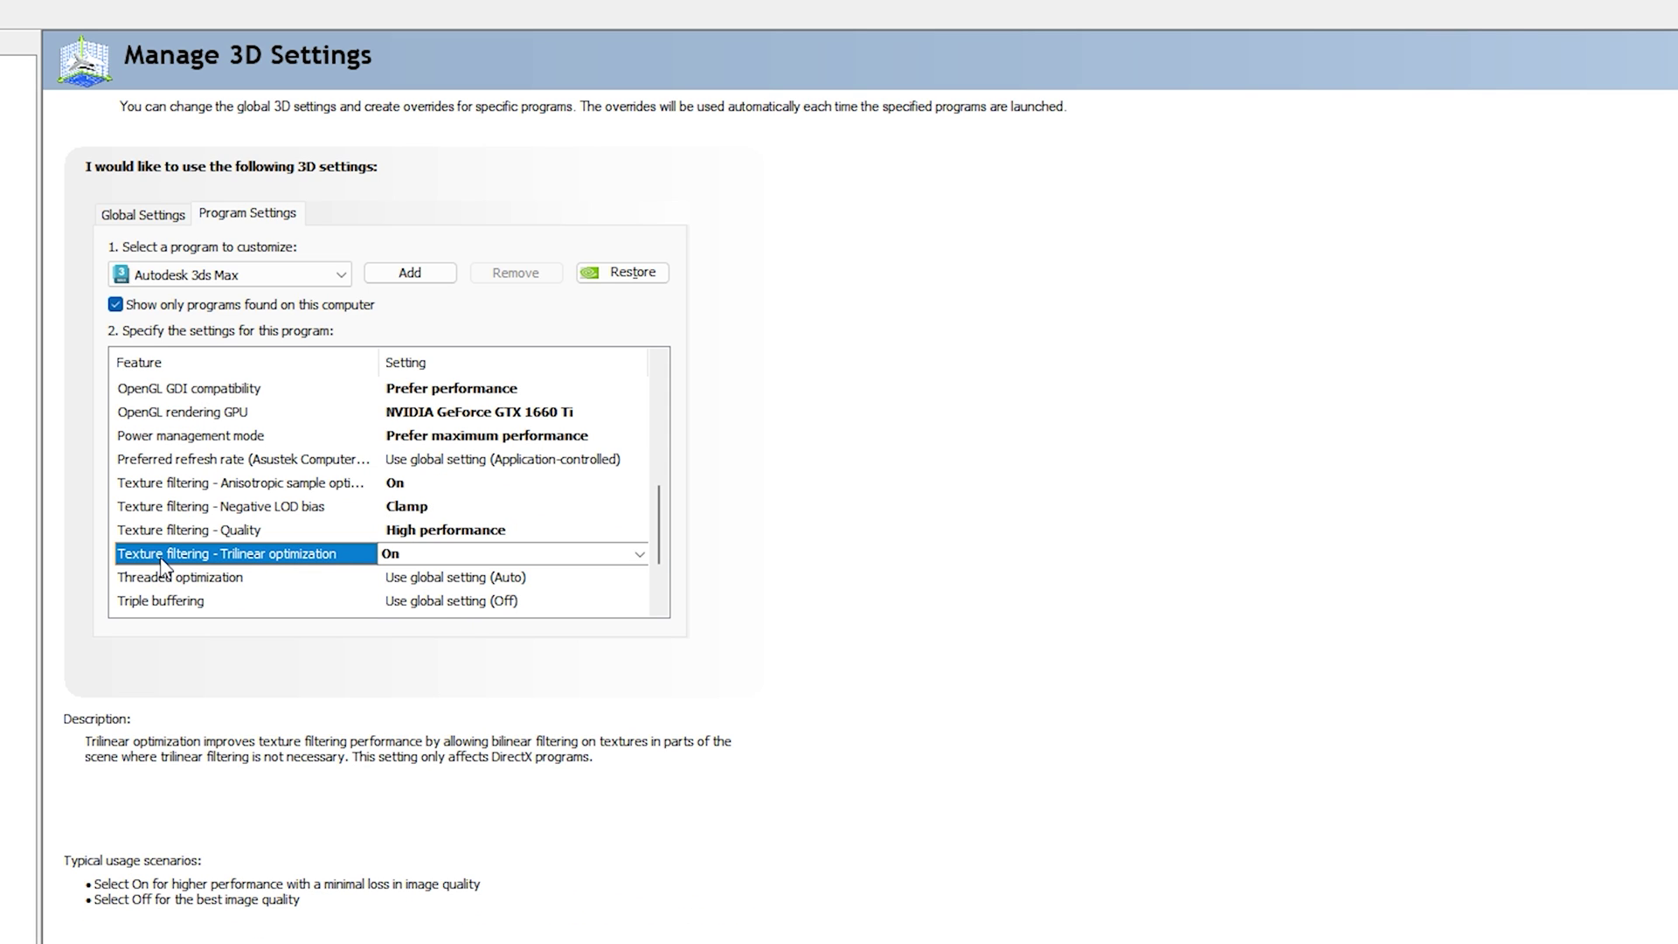
{"action": "left_click", "coordinate": [425, 554]}
{"action": "left_click", "coordinate": [422, 604]}
Turn Threaded optimization On
{"action": "scroll", "coordinate": [254, 524], "scroll_direction": "down", "scroll_amount": 1}
{"action": "left_click", "coordinate": [251, 506]}
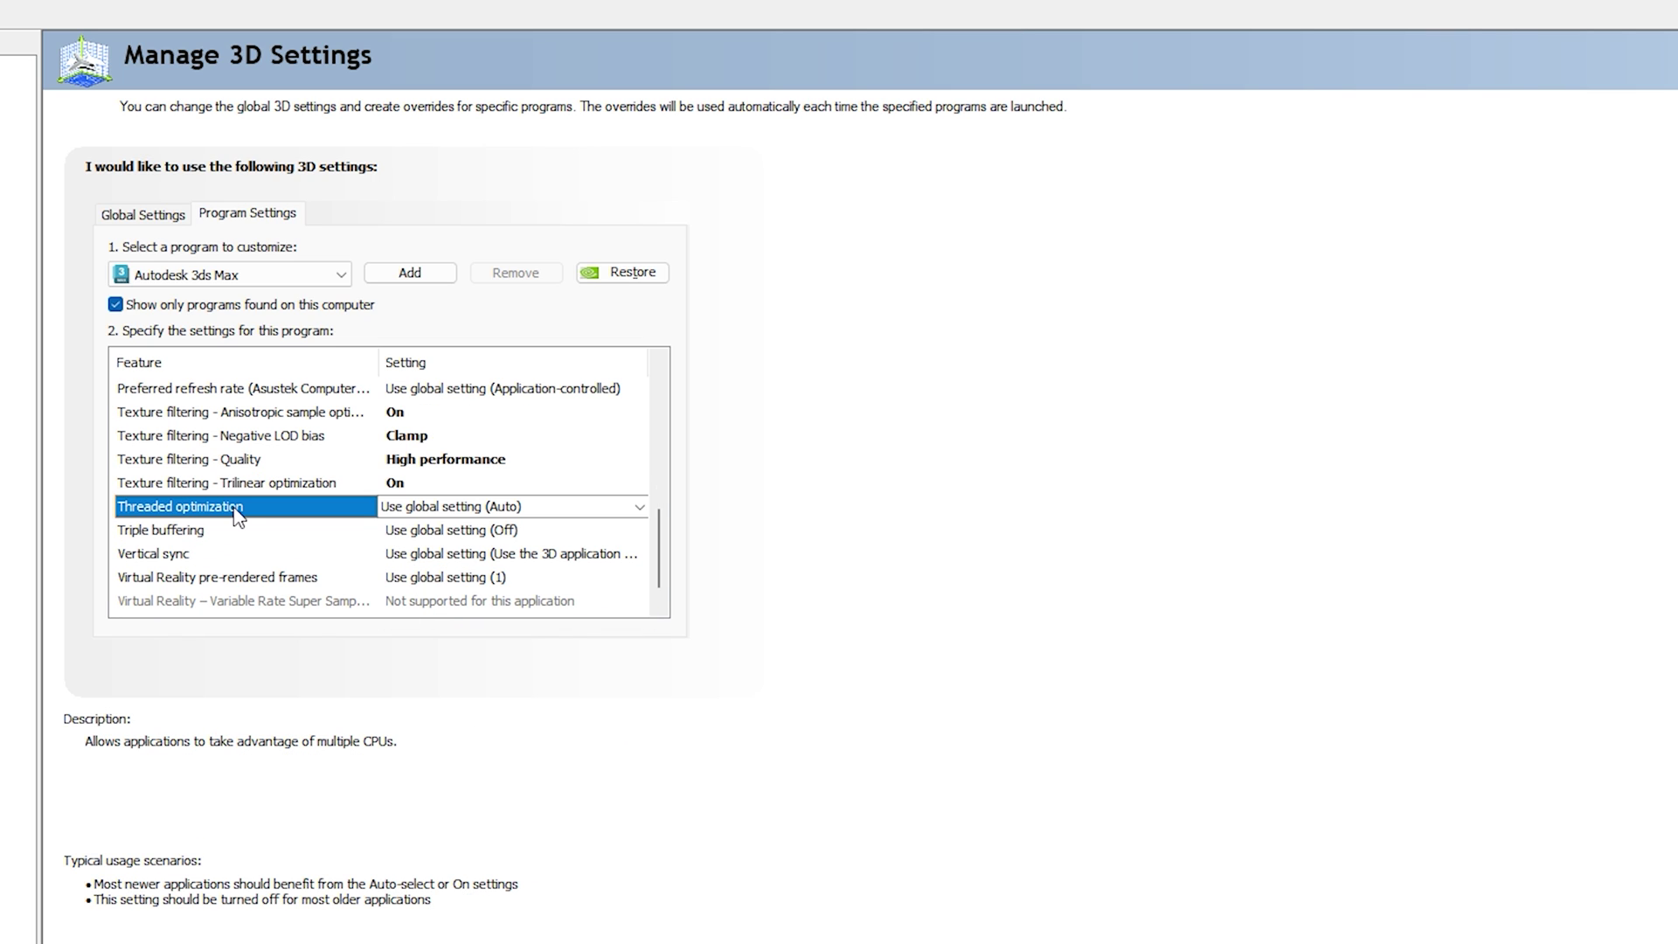
{"action": "left_click", "coordinate": [459, 510]}
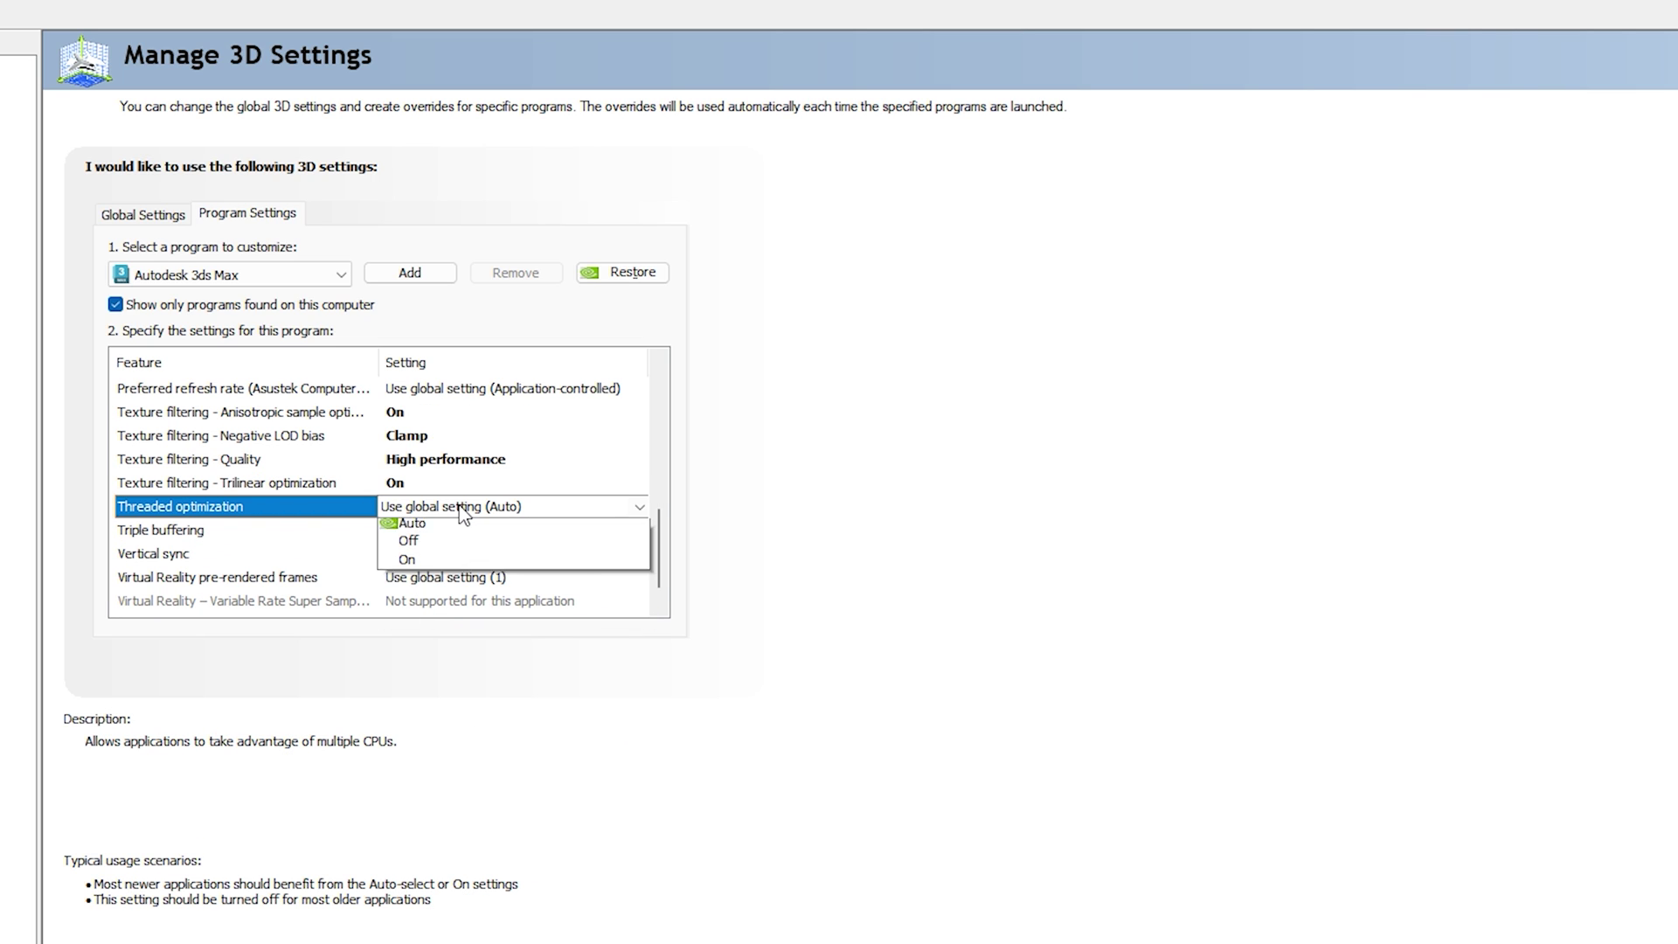
{"action": "left_click", "coordinate": [433, 580]}
Set Vulkan/OpenGL present method to Prefer layered on DXGI Swapchain
{"action": "scroll", "coordinate": [350, 550], "scroll_direction": "down", "scroll_amount": 2}
{"action": "left_click", "coordinate": [179, 510]}
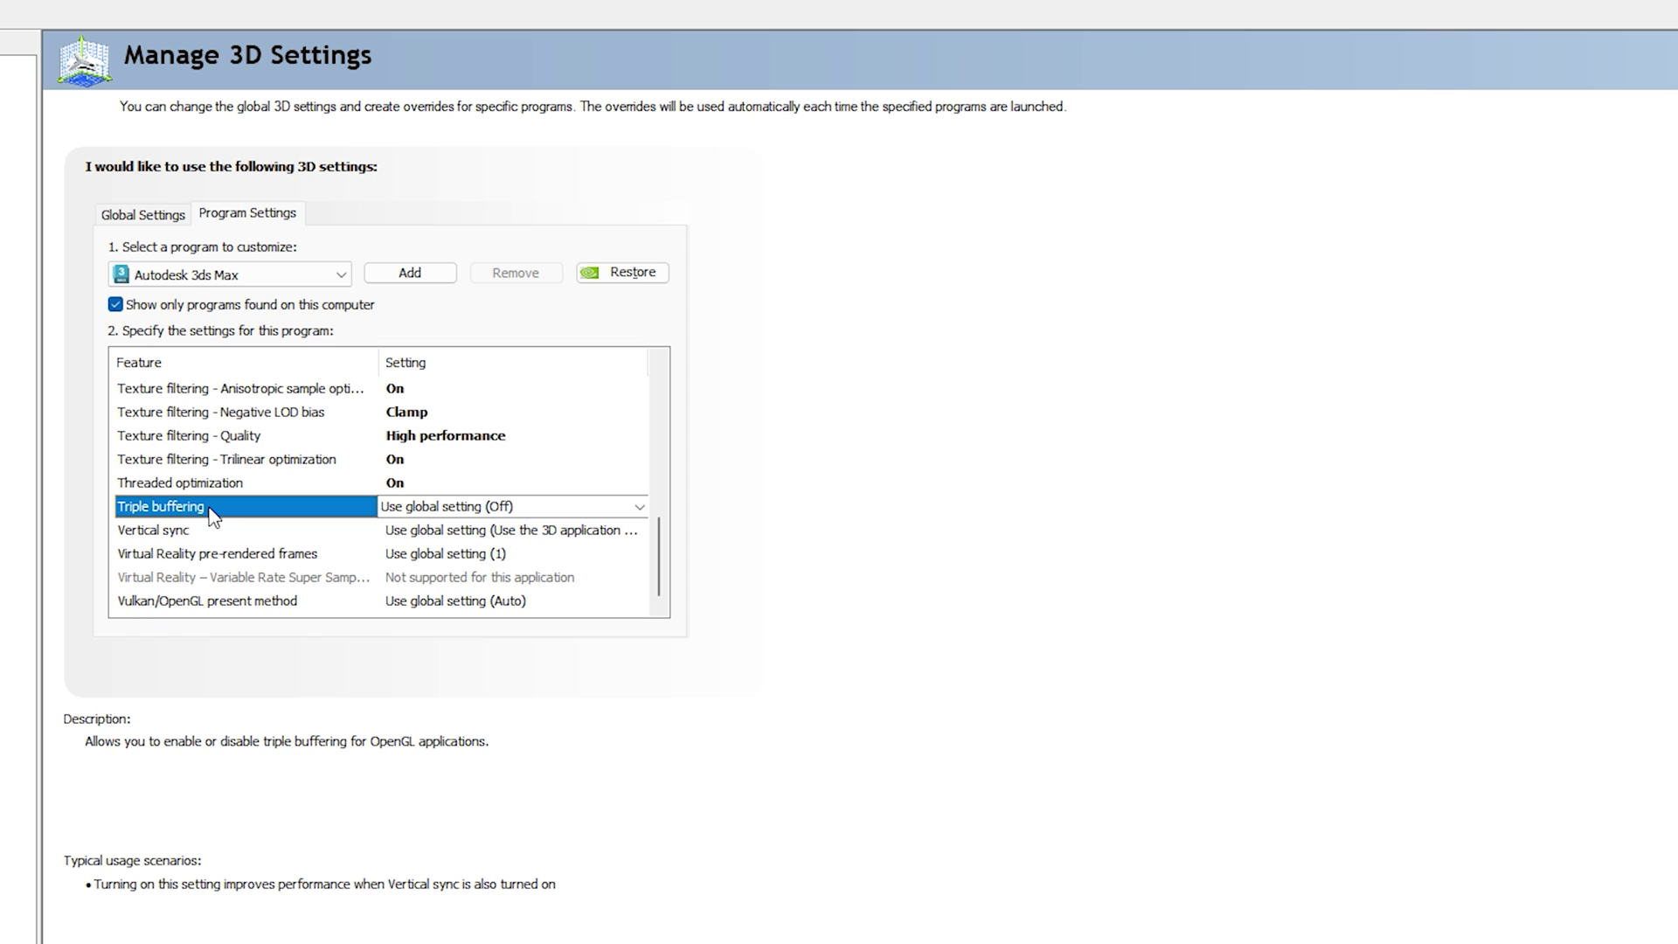
{"action": "left_click", "coordinate": [201, 530]}
{"action": "left_click", "coordinate": [229, 554]}
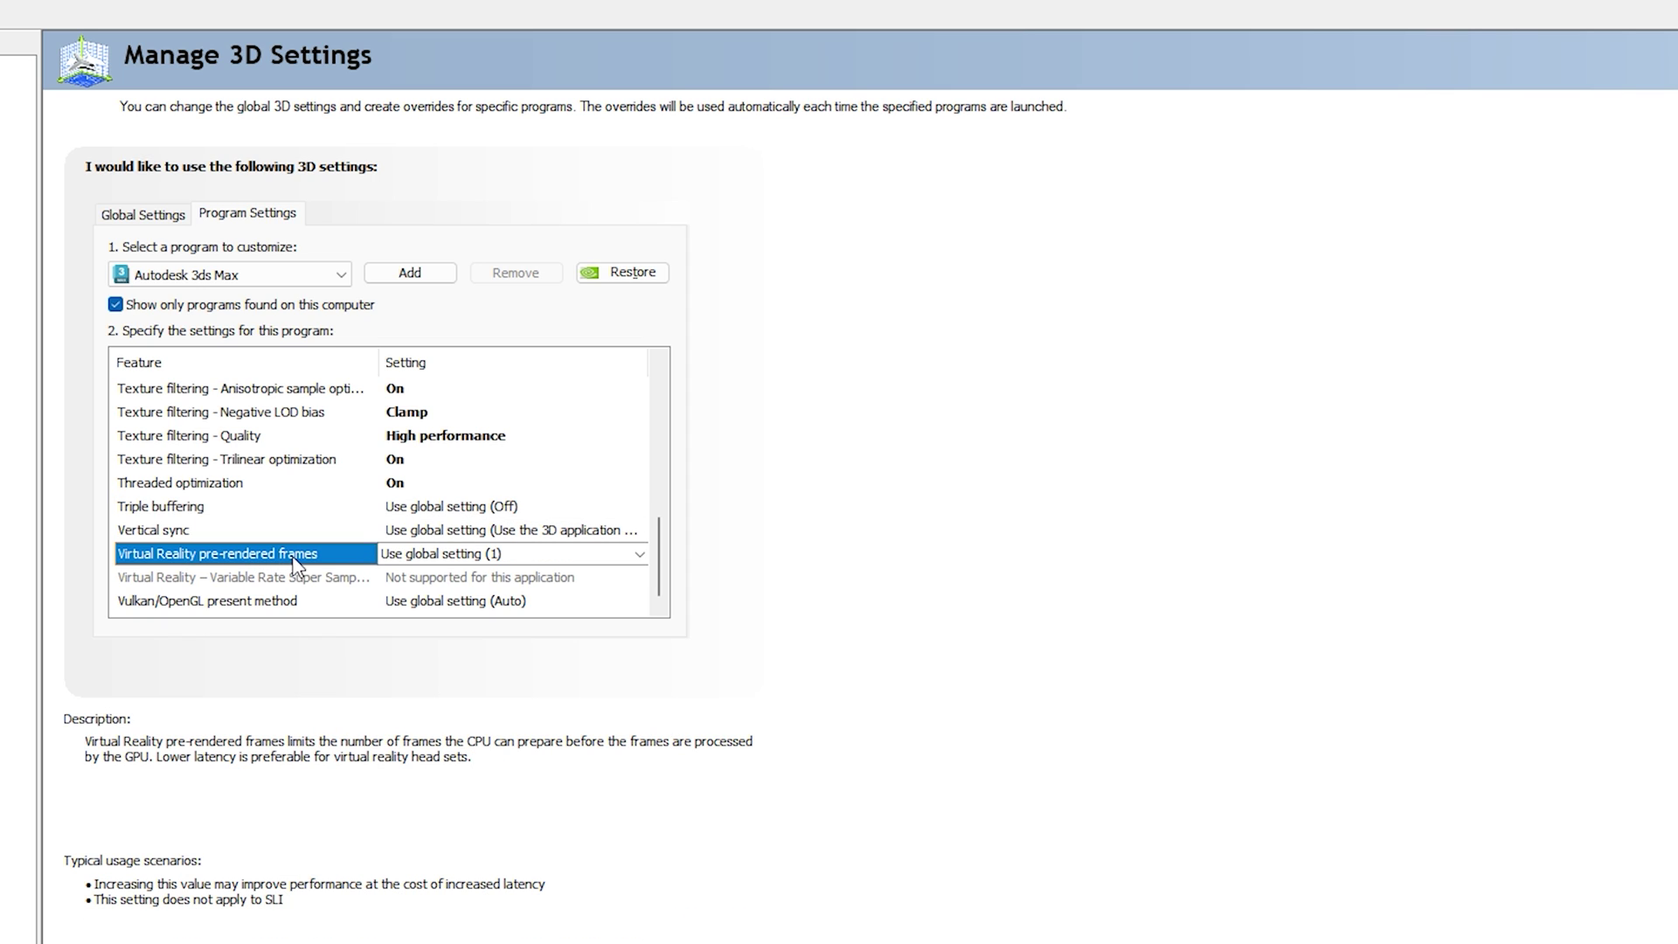
{"action": "left_click", "coordinate": [152, 601]}
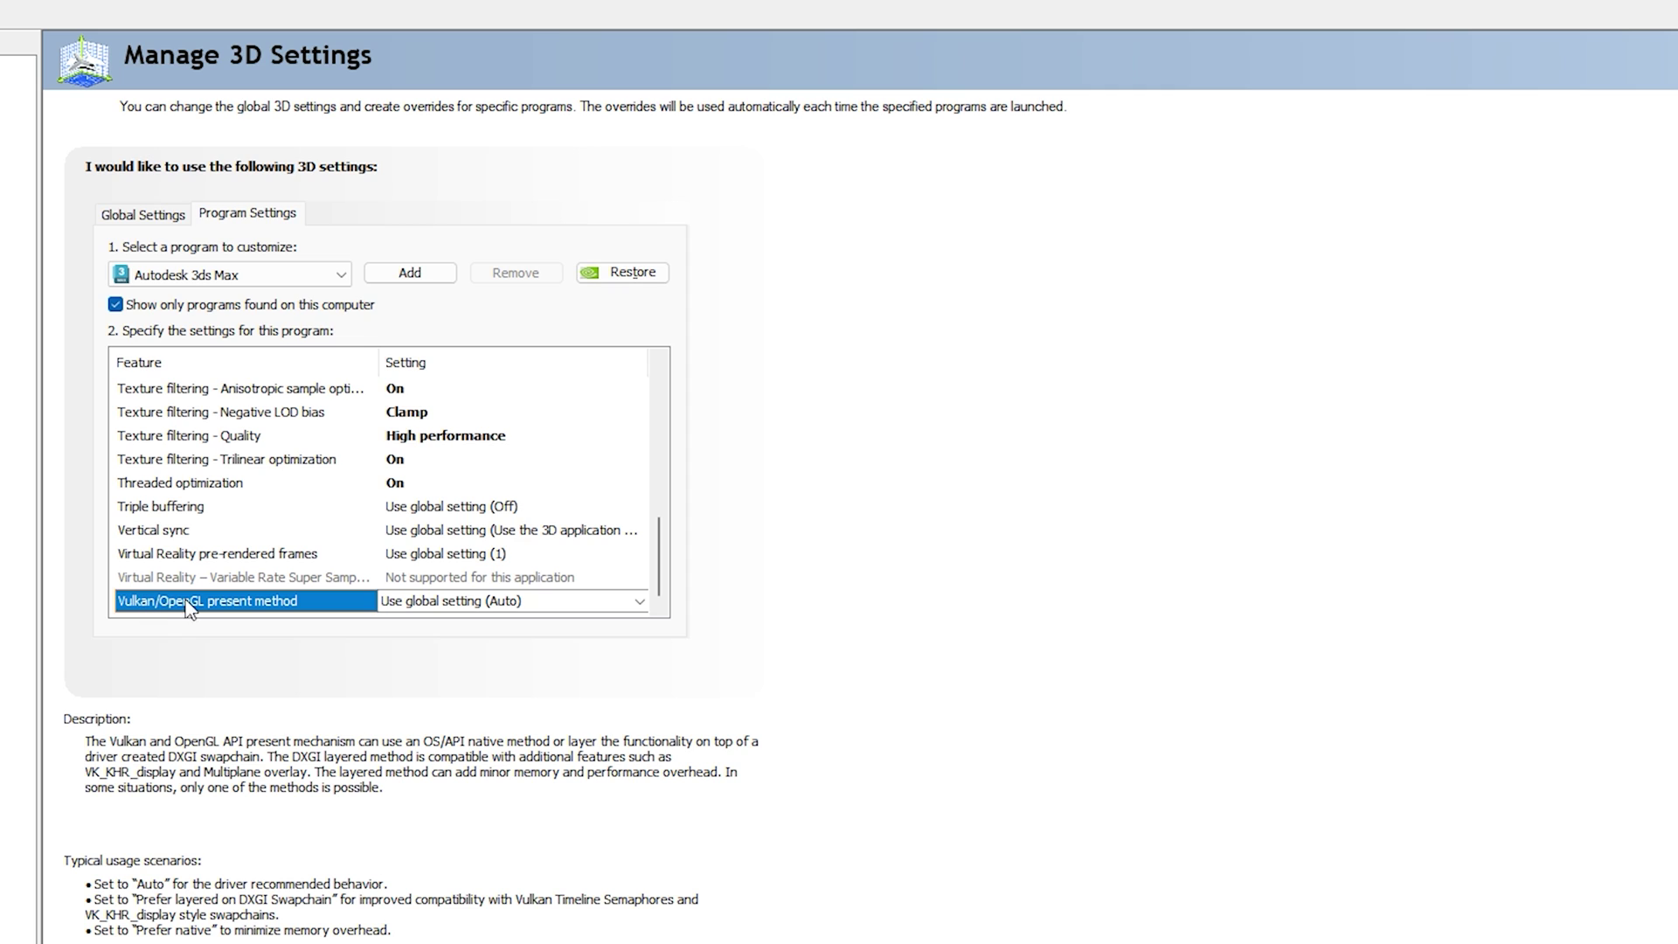
{"action": "left_click", "coordinate": [447, 601]}
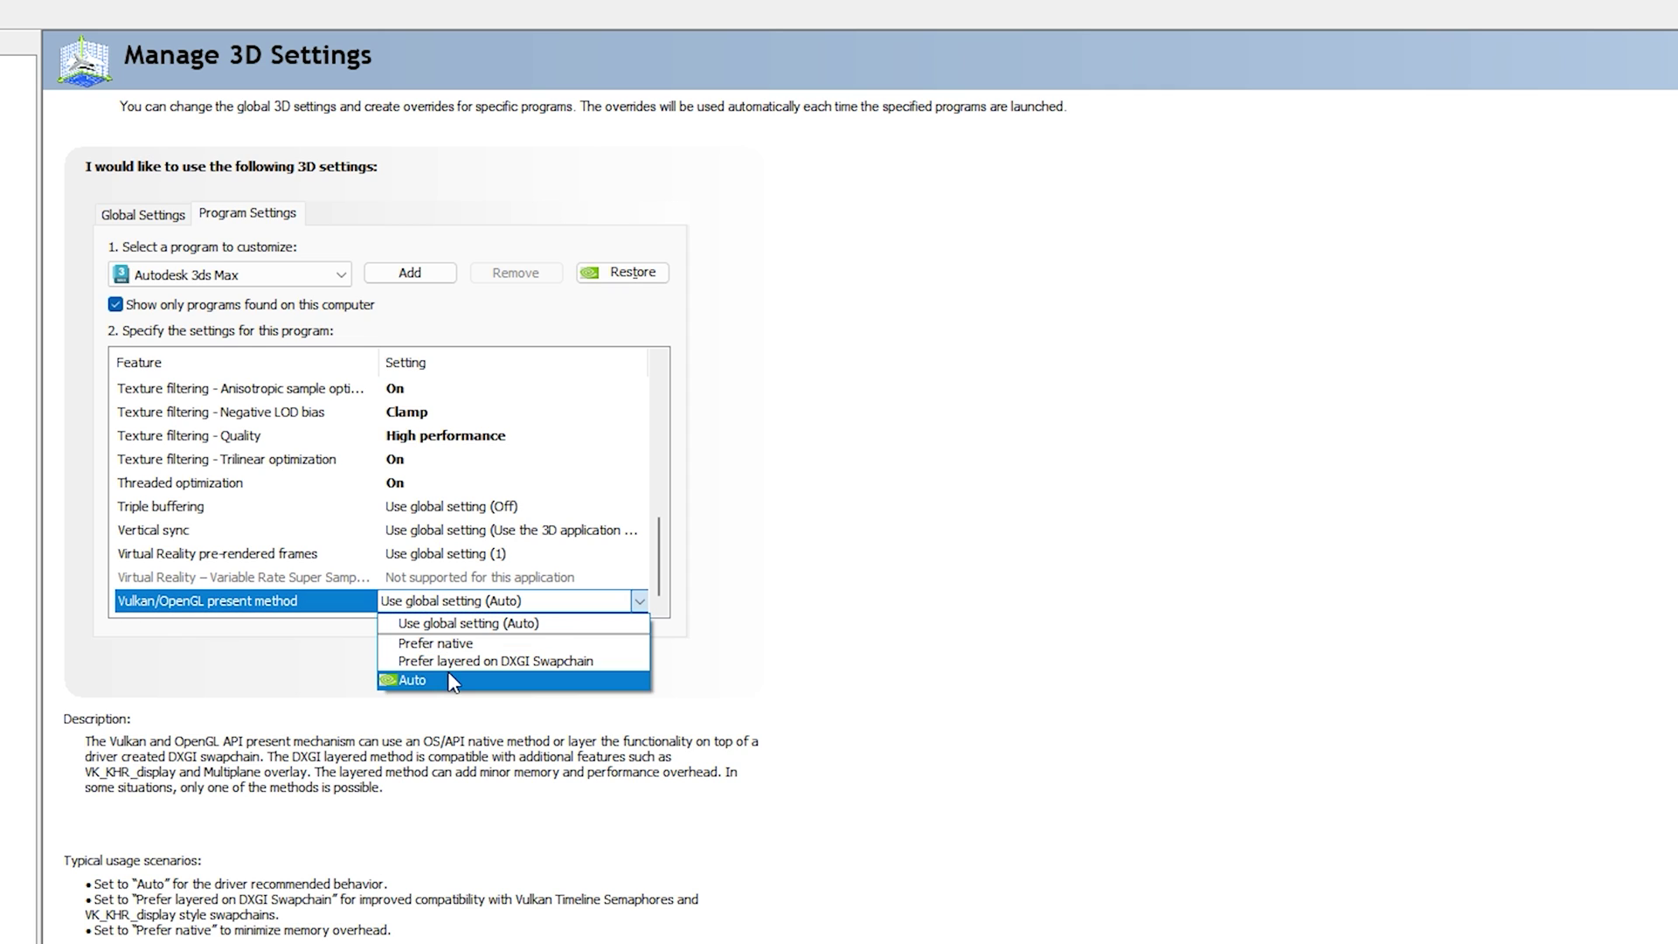
{"action": "left_click", "coordinate": [549, 662]}
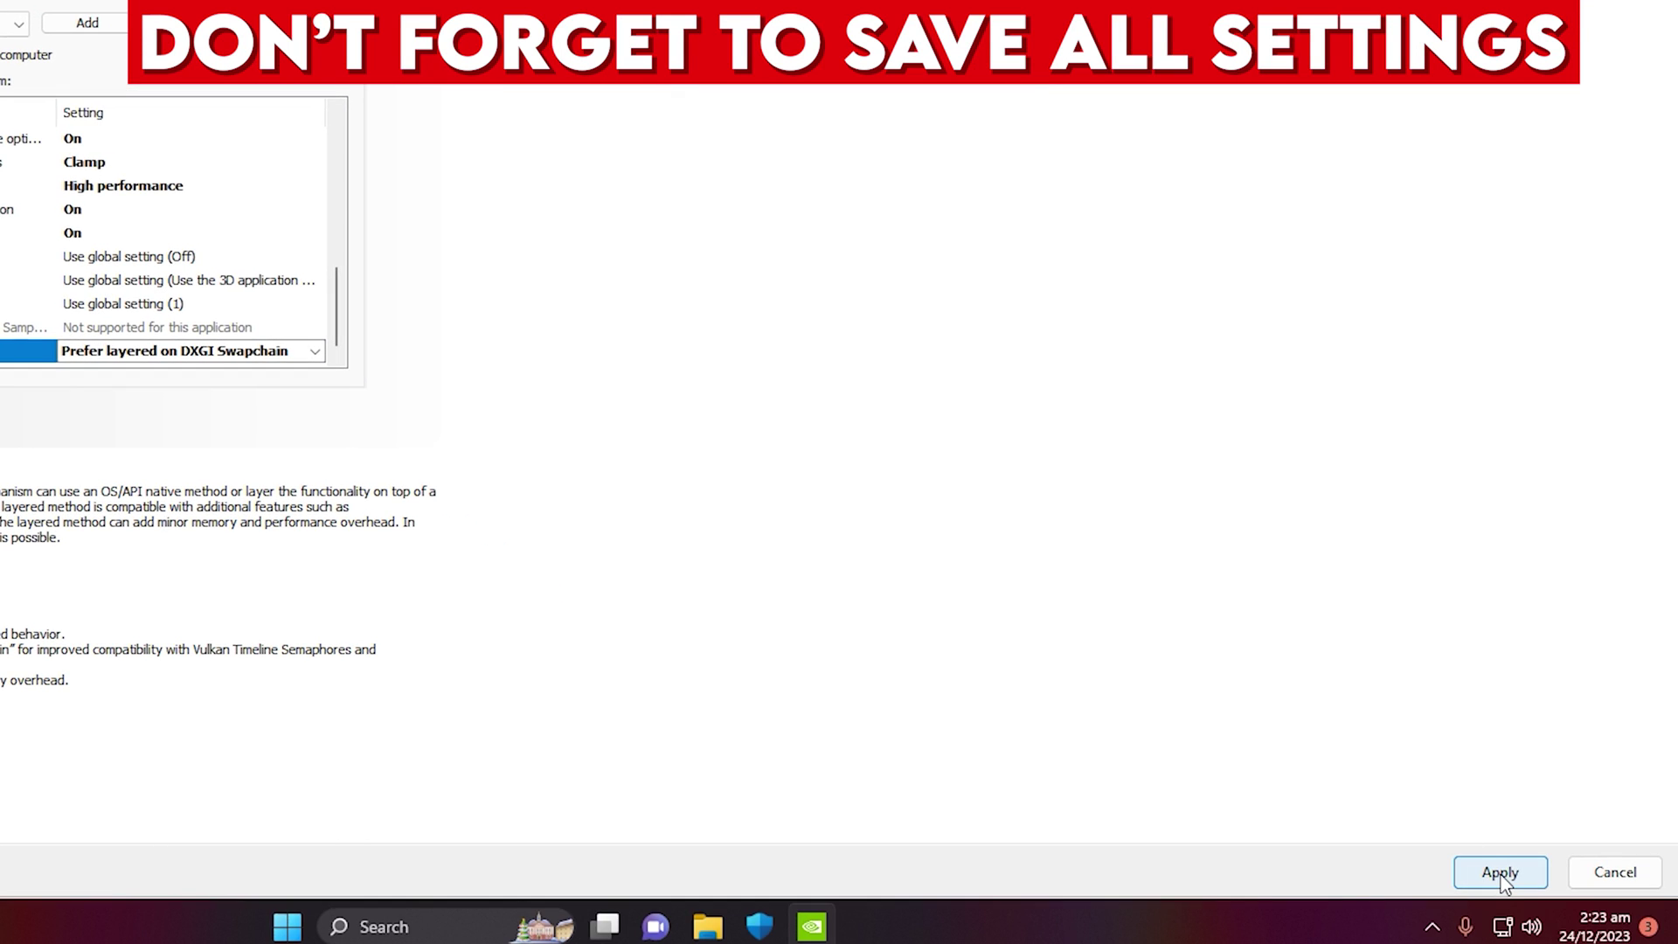
Apply the changed 3ds Max profile settings in NVIDIA Control Panel
{"action": "left_click", "coordinate": [1499, 872]}
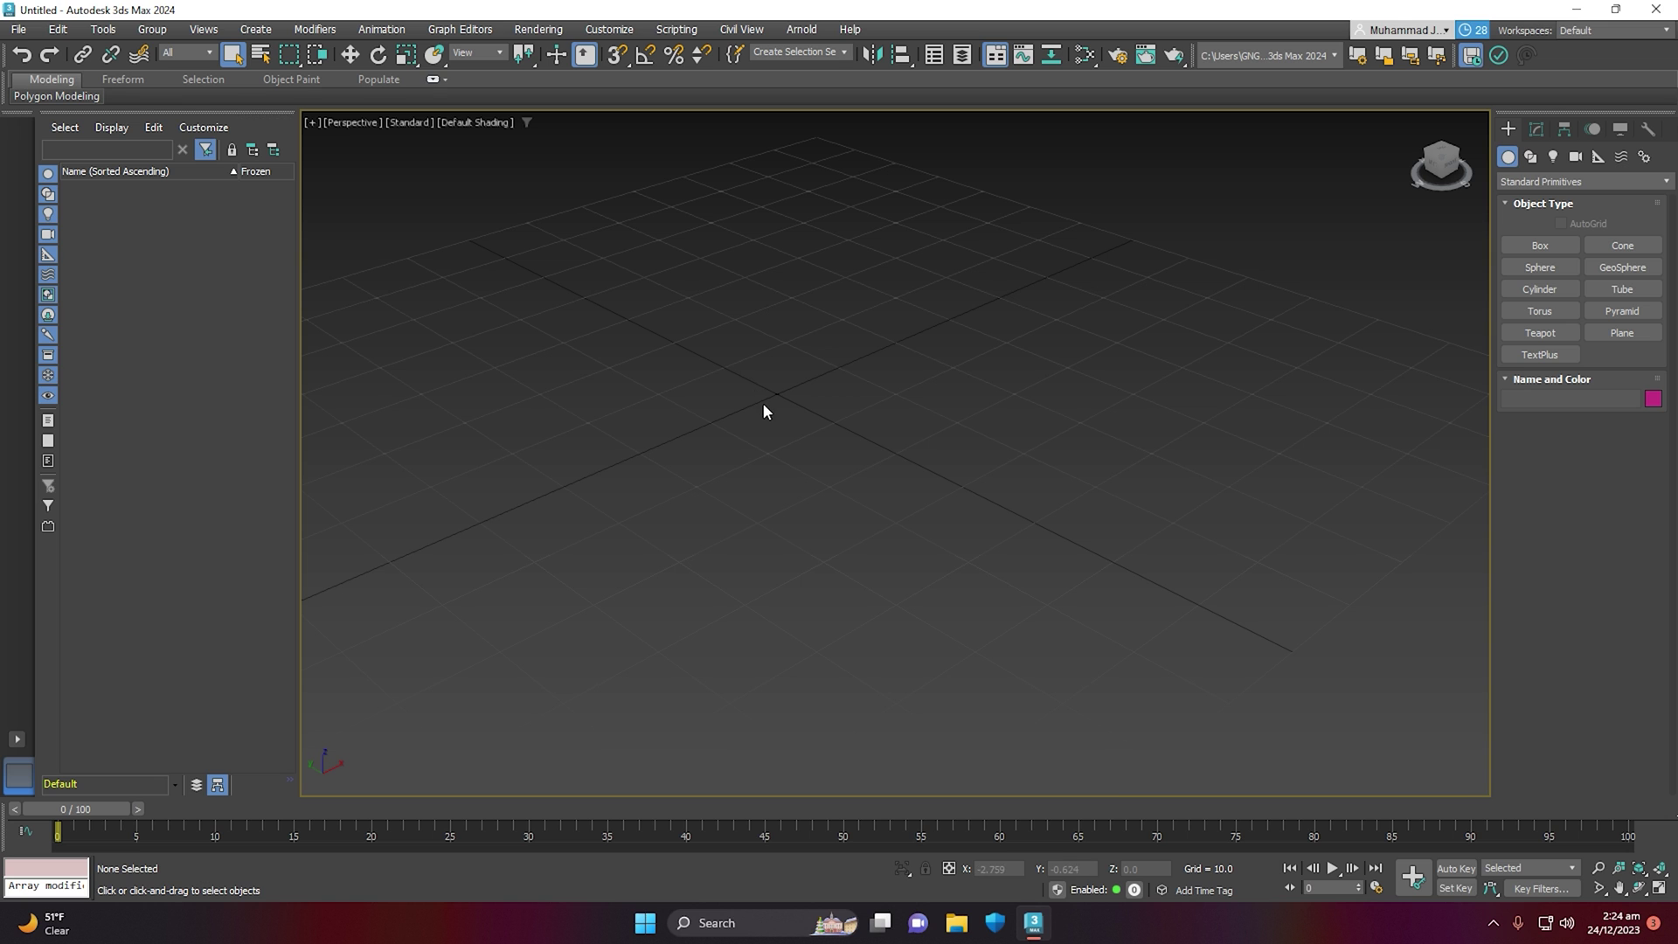
Open Rendering > Render Setup to bring up the Render Setup: Arnold dialog
{"action": "mouse_move", "coordinate": [763, 412]}
{"action": "left_mouse_down"}
{"action": "mouse_move", "coordinate": [715, 385]}
{"action": "mouse_move", "coordinate": [854, 415]}
{"action": "mouse_move", "coordinate": [867, 441]}
{"action": "mouse_move", "coordinate": [730, 430]}
{"action": "mouse_move", "coordinate": [735, 401]}
{"action": "left_mouse_up"}
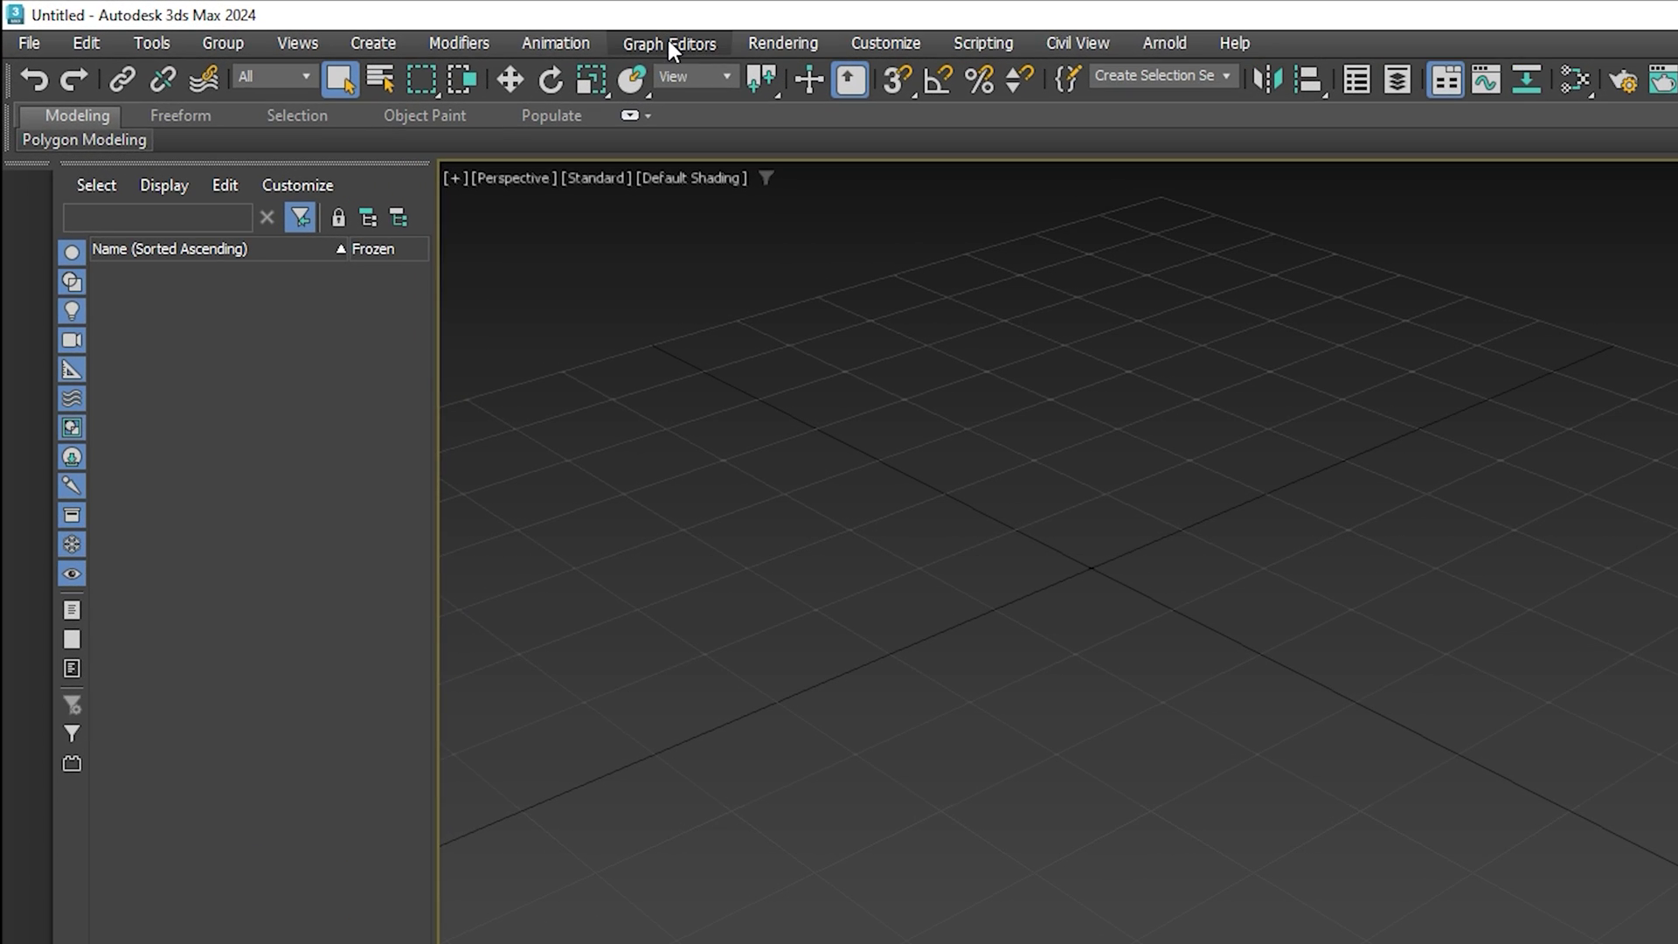
{"action": "left_click", "coordinate": [785, 43]}
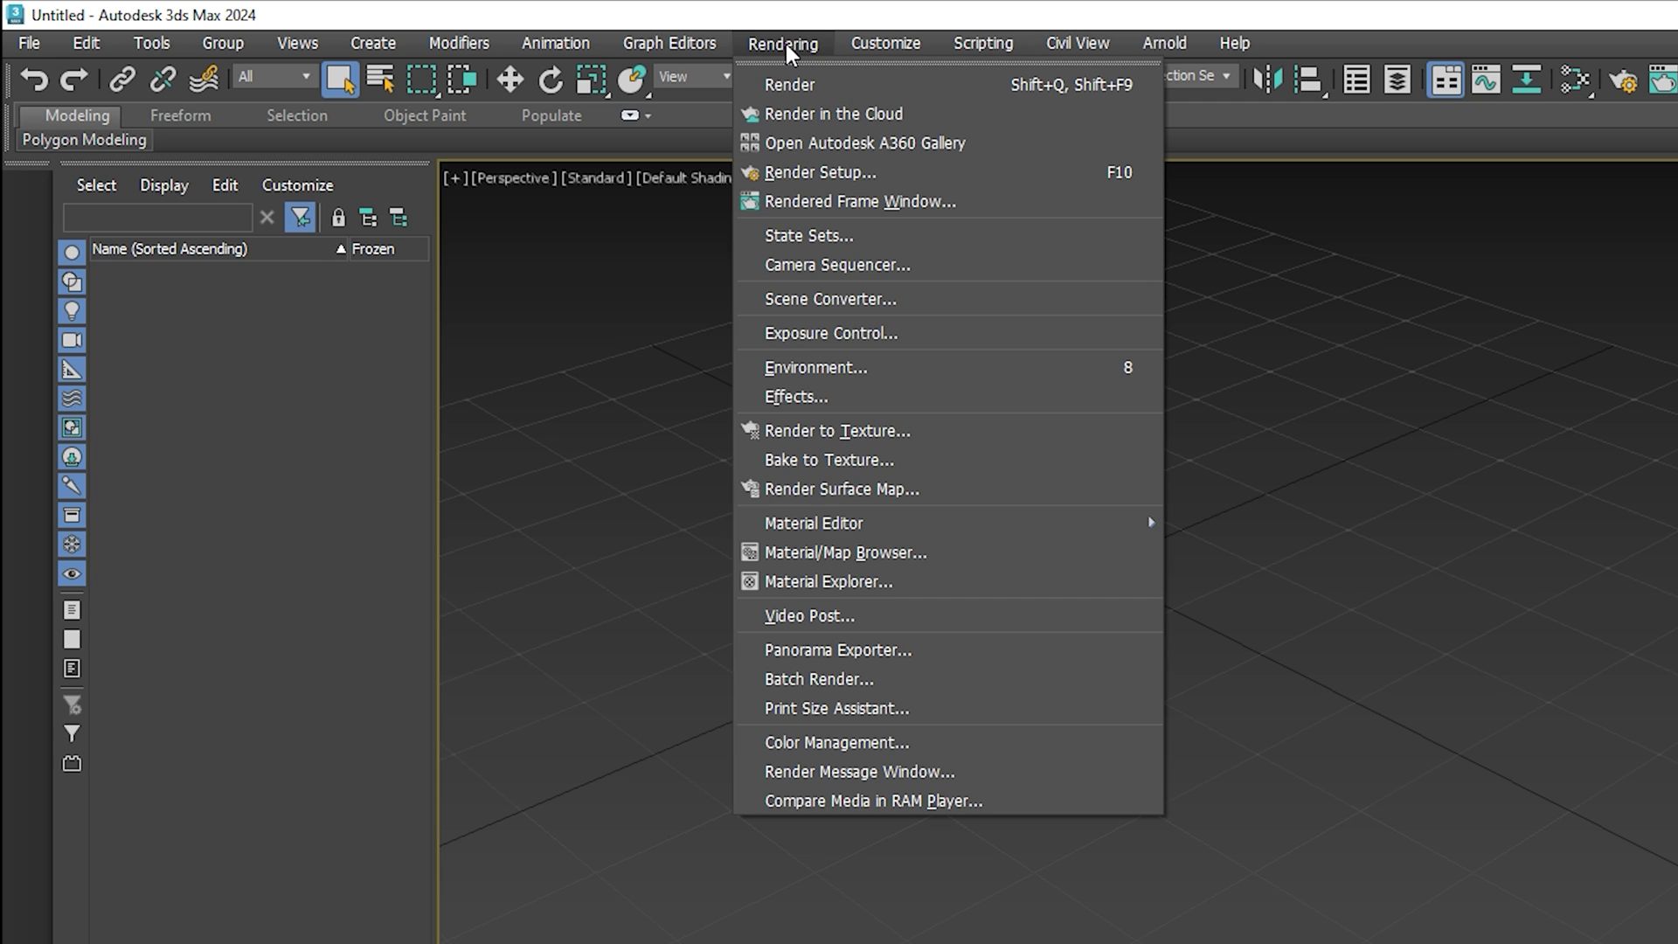
{"action": "left_click", "coordinate": [842, 172]}
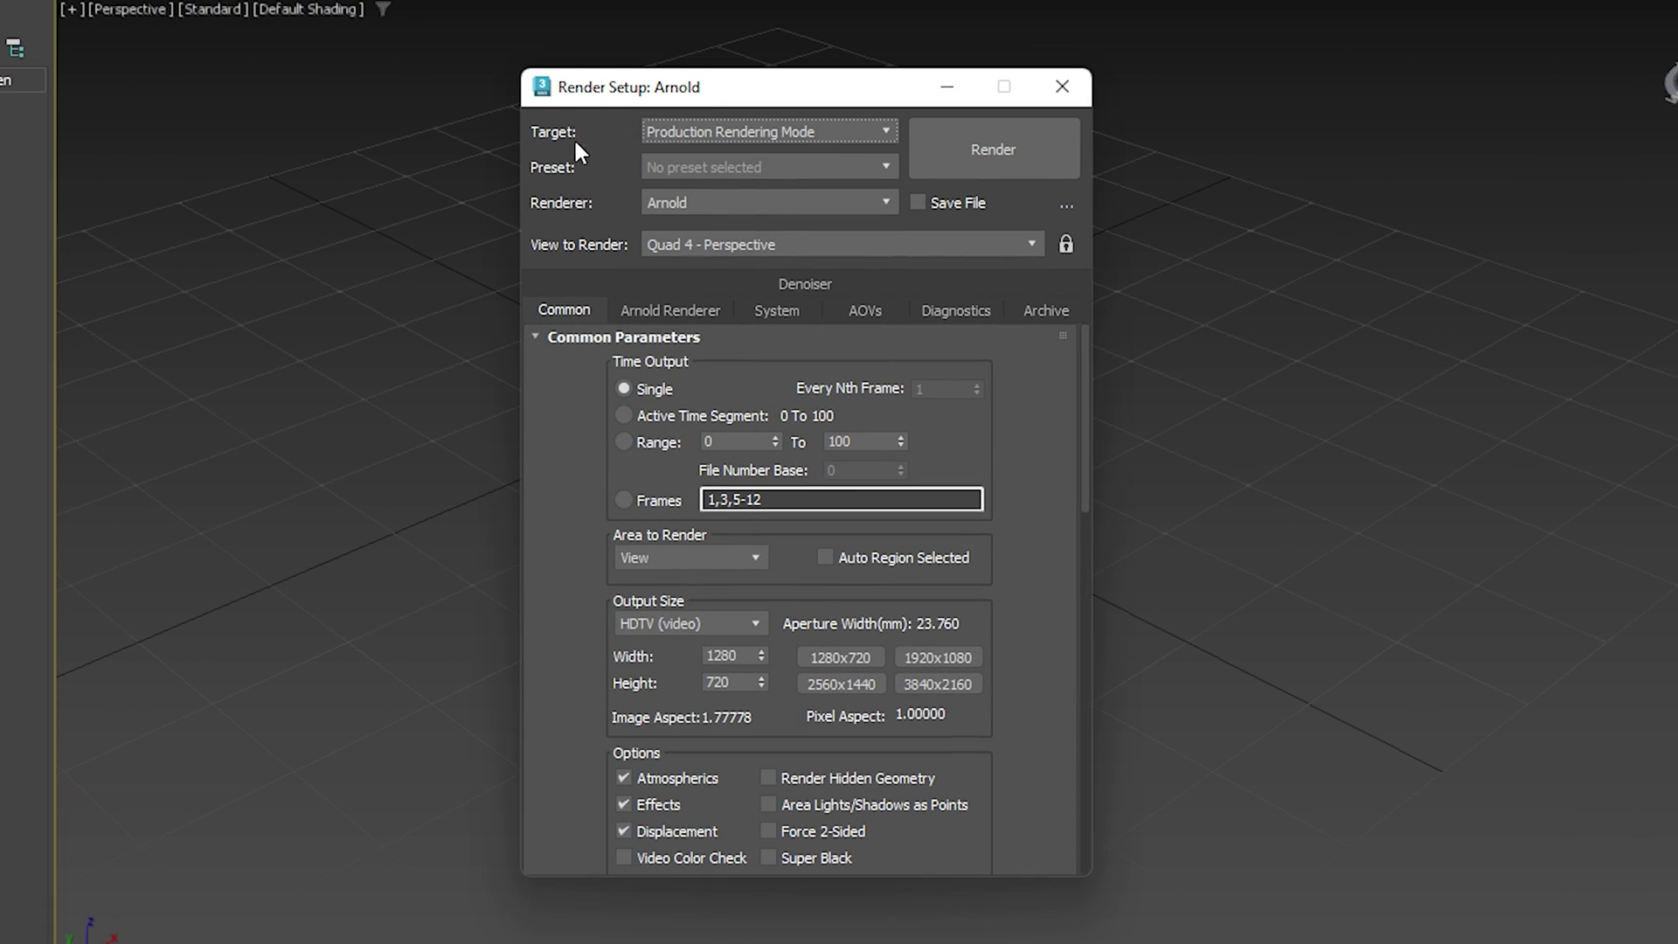
Keep Production target, Arnold renderer and Quad 4 - Perspective view, then show the System tab
{"action": "left_click", "coordinate": [690, 130]}
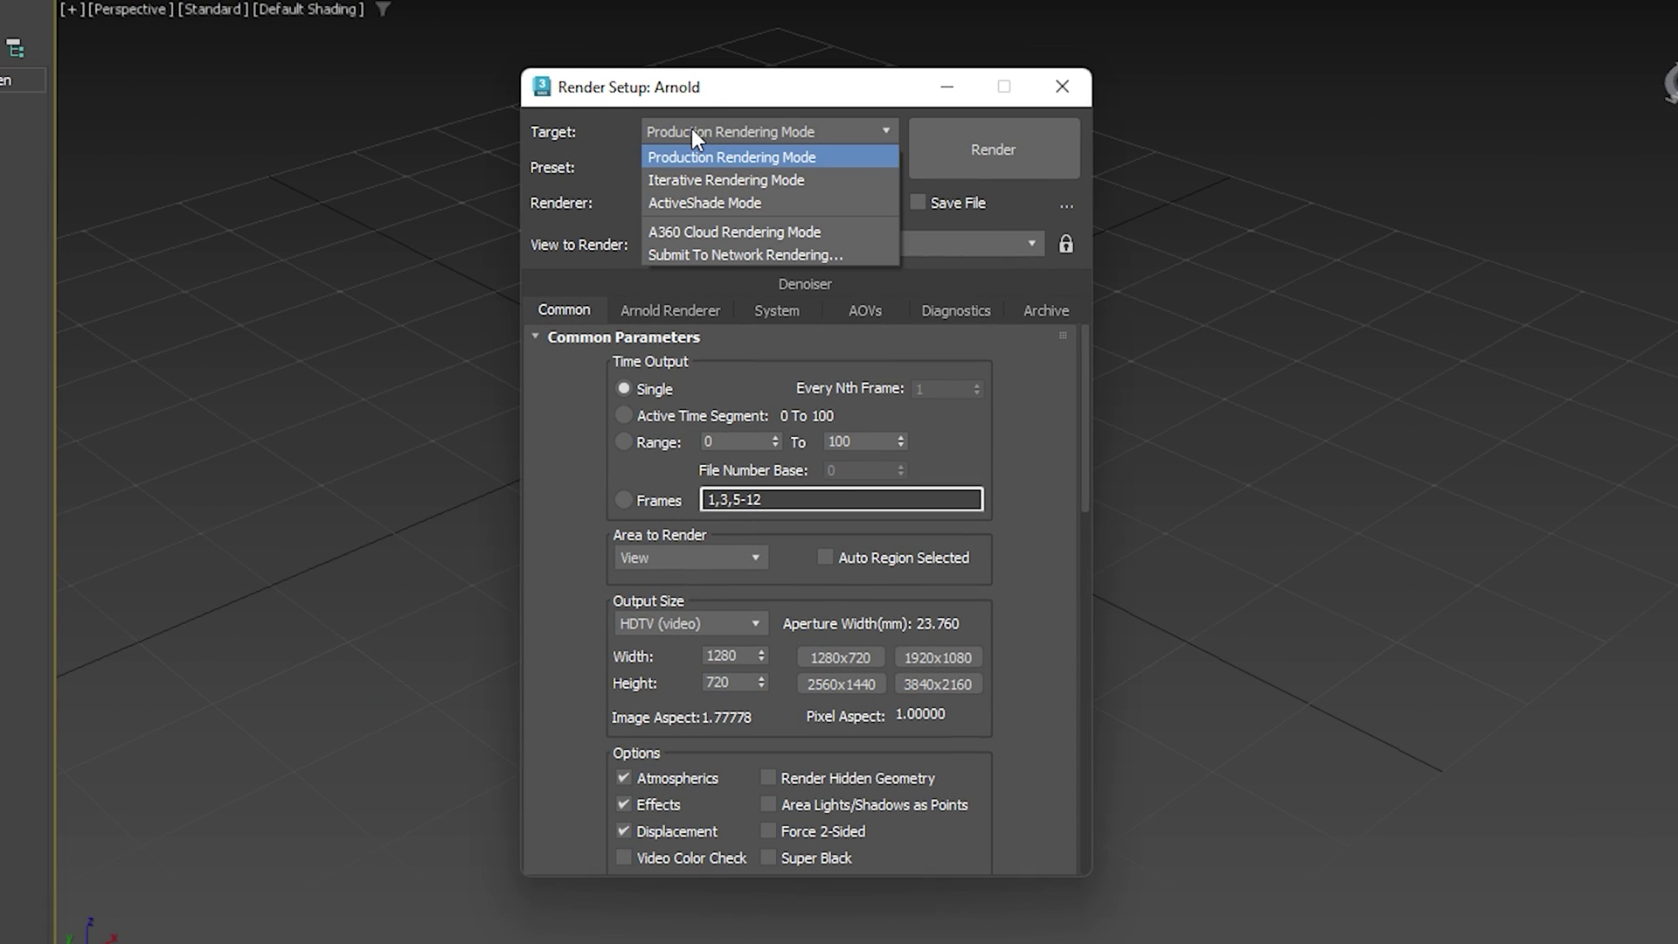
{"action": "left_click", "coordinate": [768, 159]}
{"action": "left_click", "coordinate": [668, 200]}
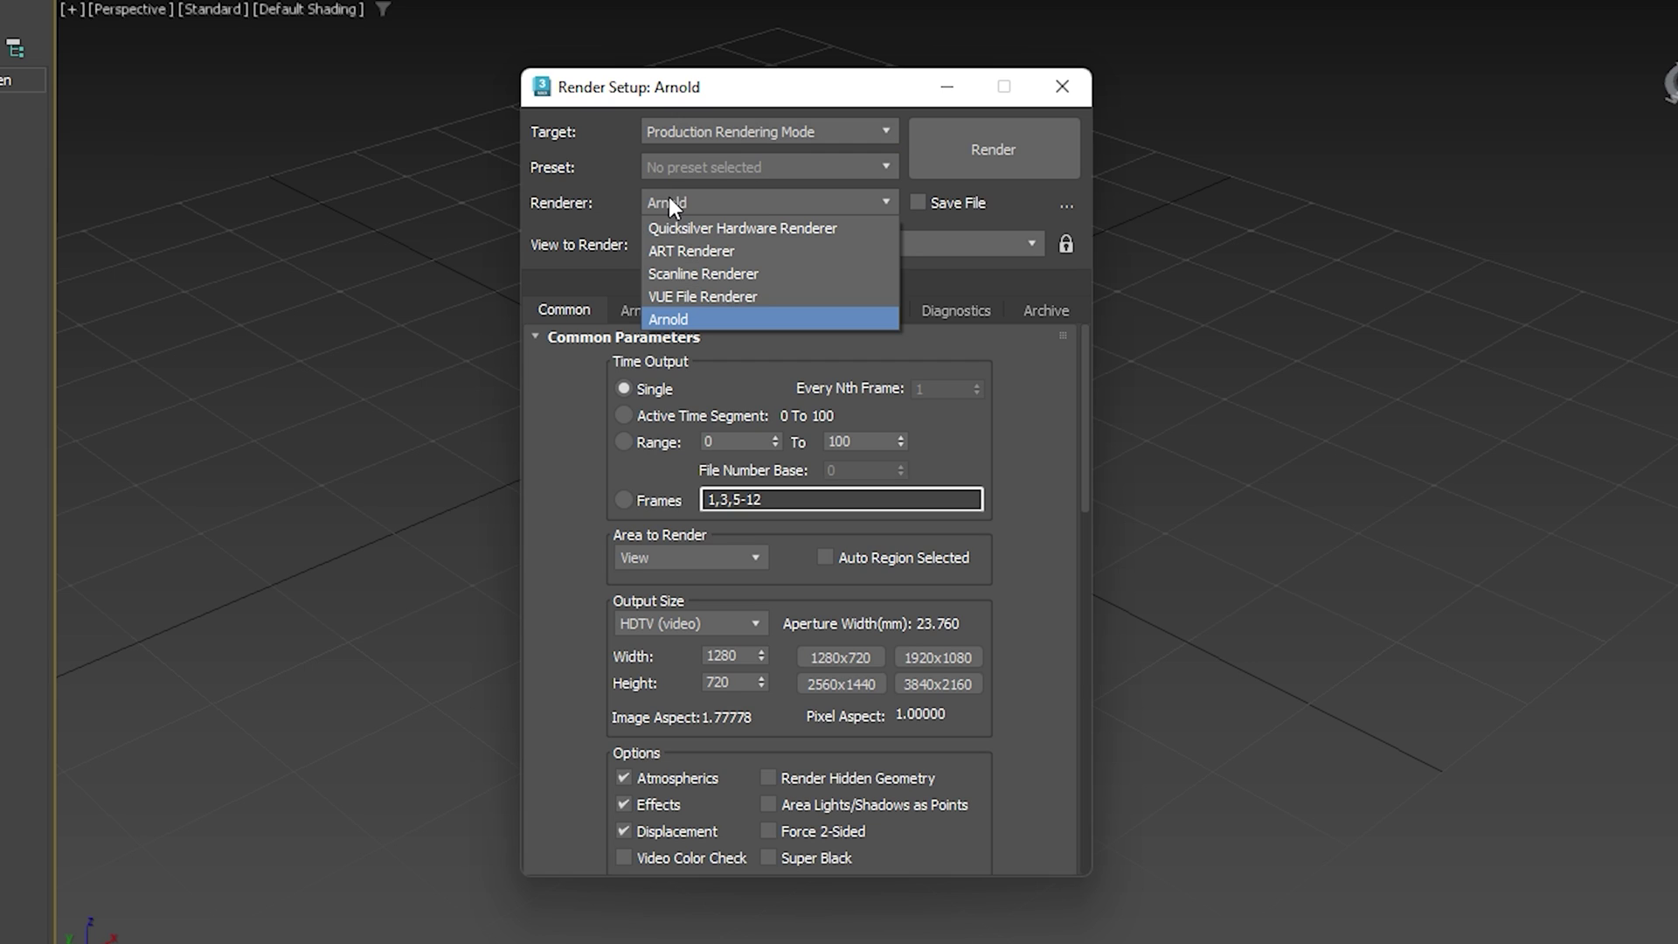
{"action": "left_click", "coordinate": [705, 319]}
{"action": "left_click", "coordinate": [707, 246]}
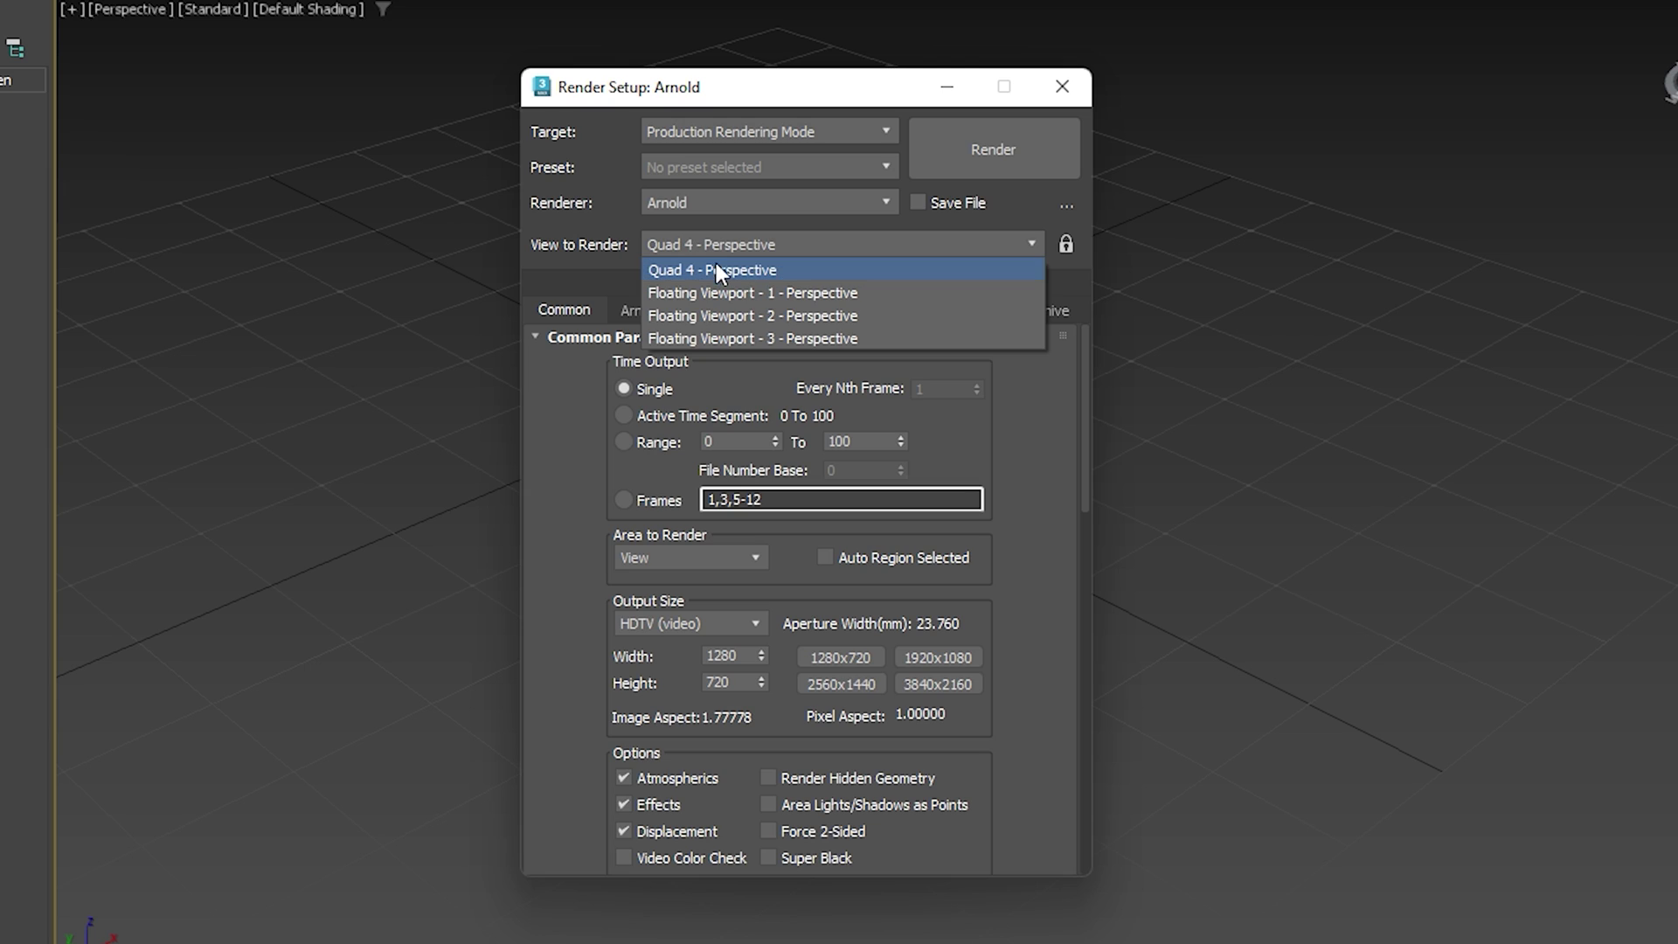
{"action": "left_click", "coordinate": [763, 272]}
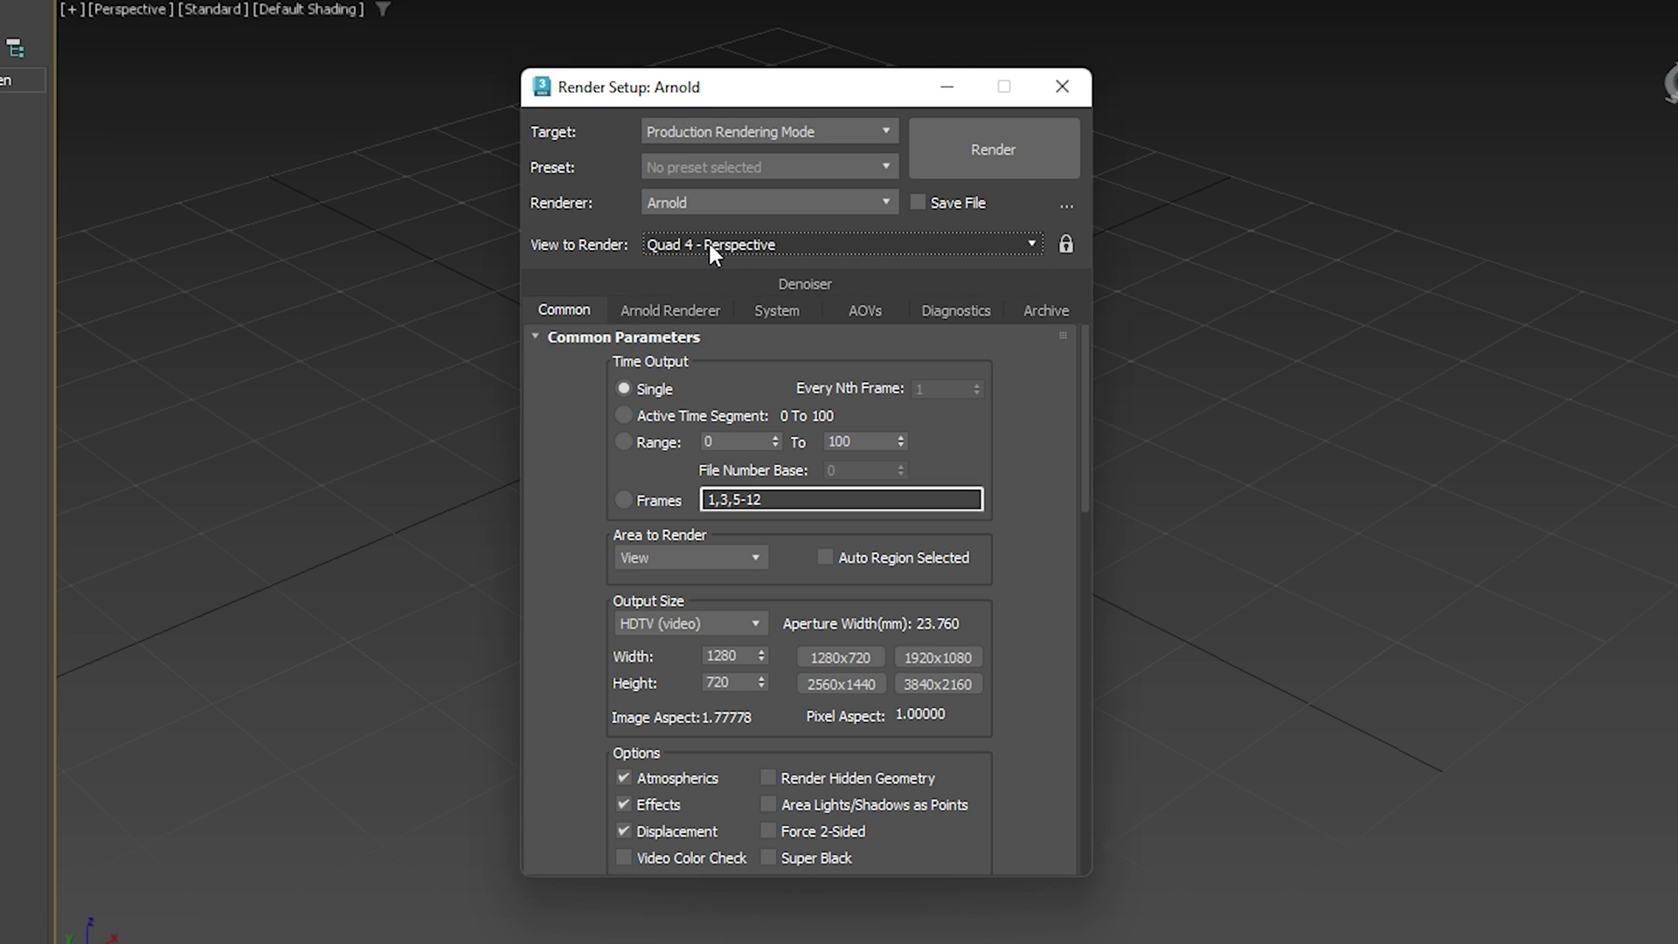
{"action": "left_click", "coordinate": [765, 315]}
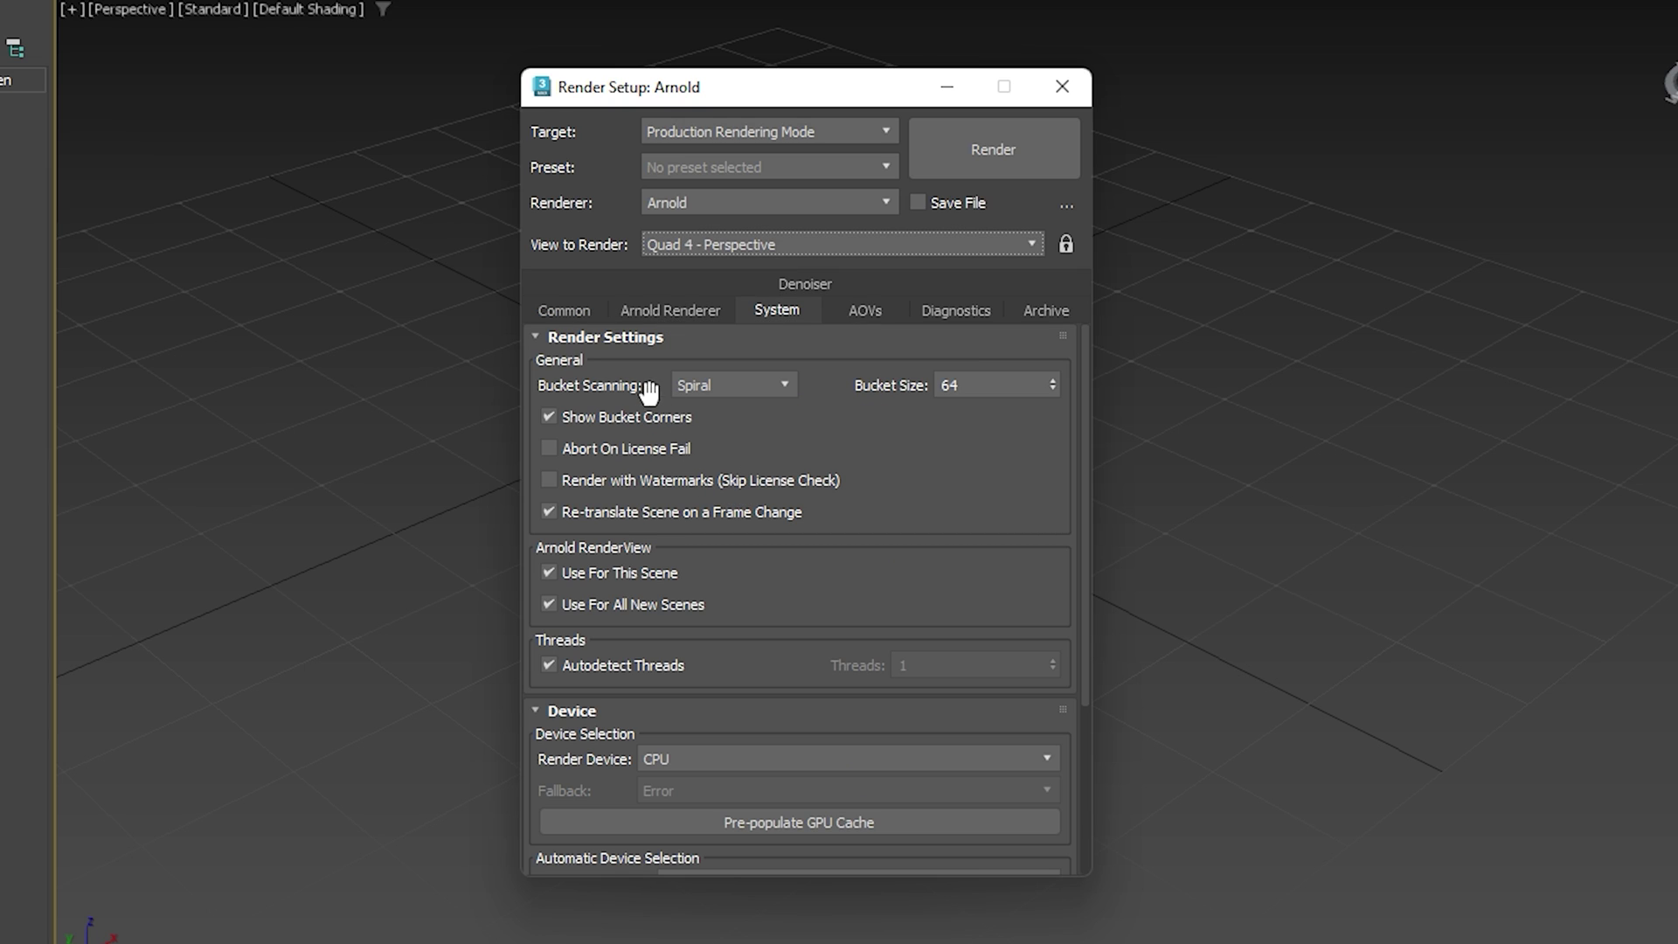
Collapse the Render Settings rollout so only the Device rollout's options are shown
{"action": "scroll", "coordinate": [646, 537], "scroll_direction": "down", "scroll_amount": 1}
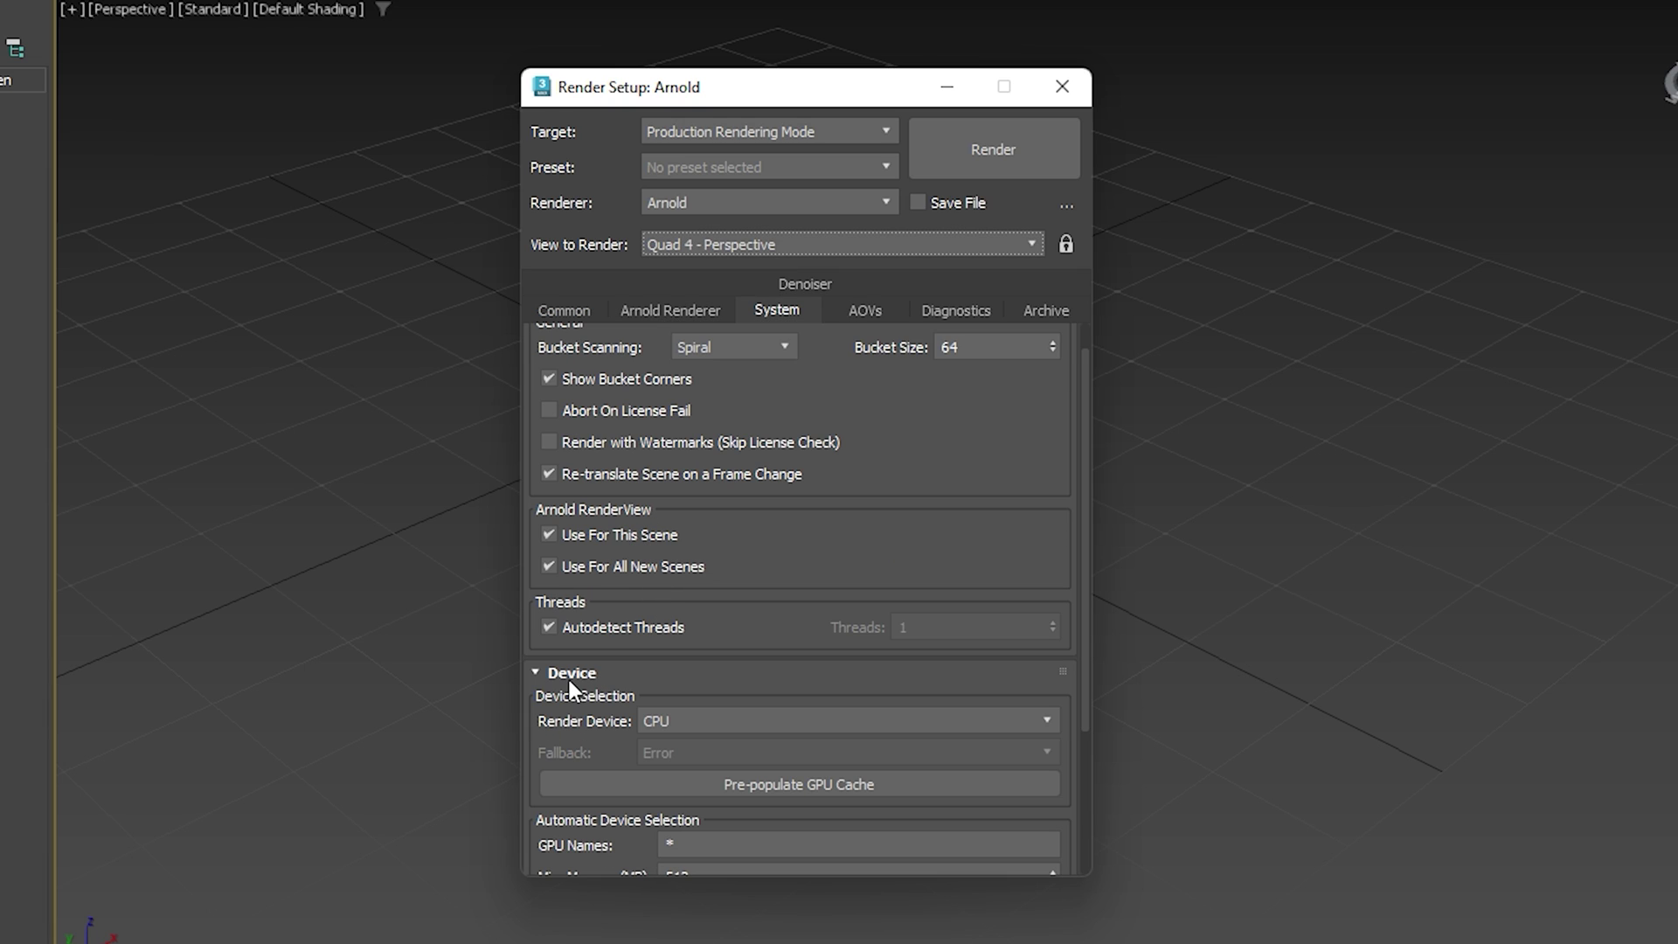
{"action": "left_click", "coordinate": [567, 362]}
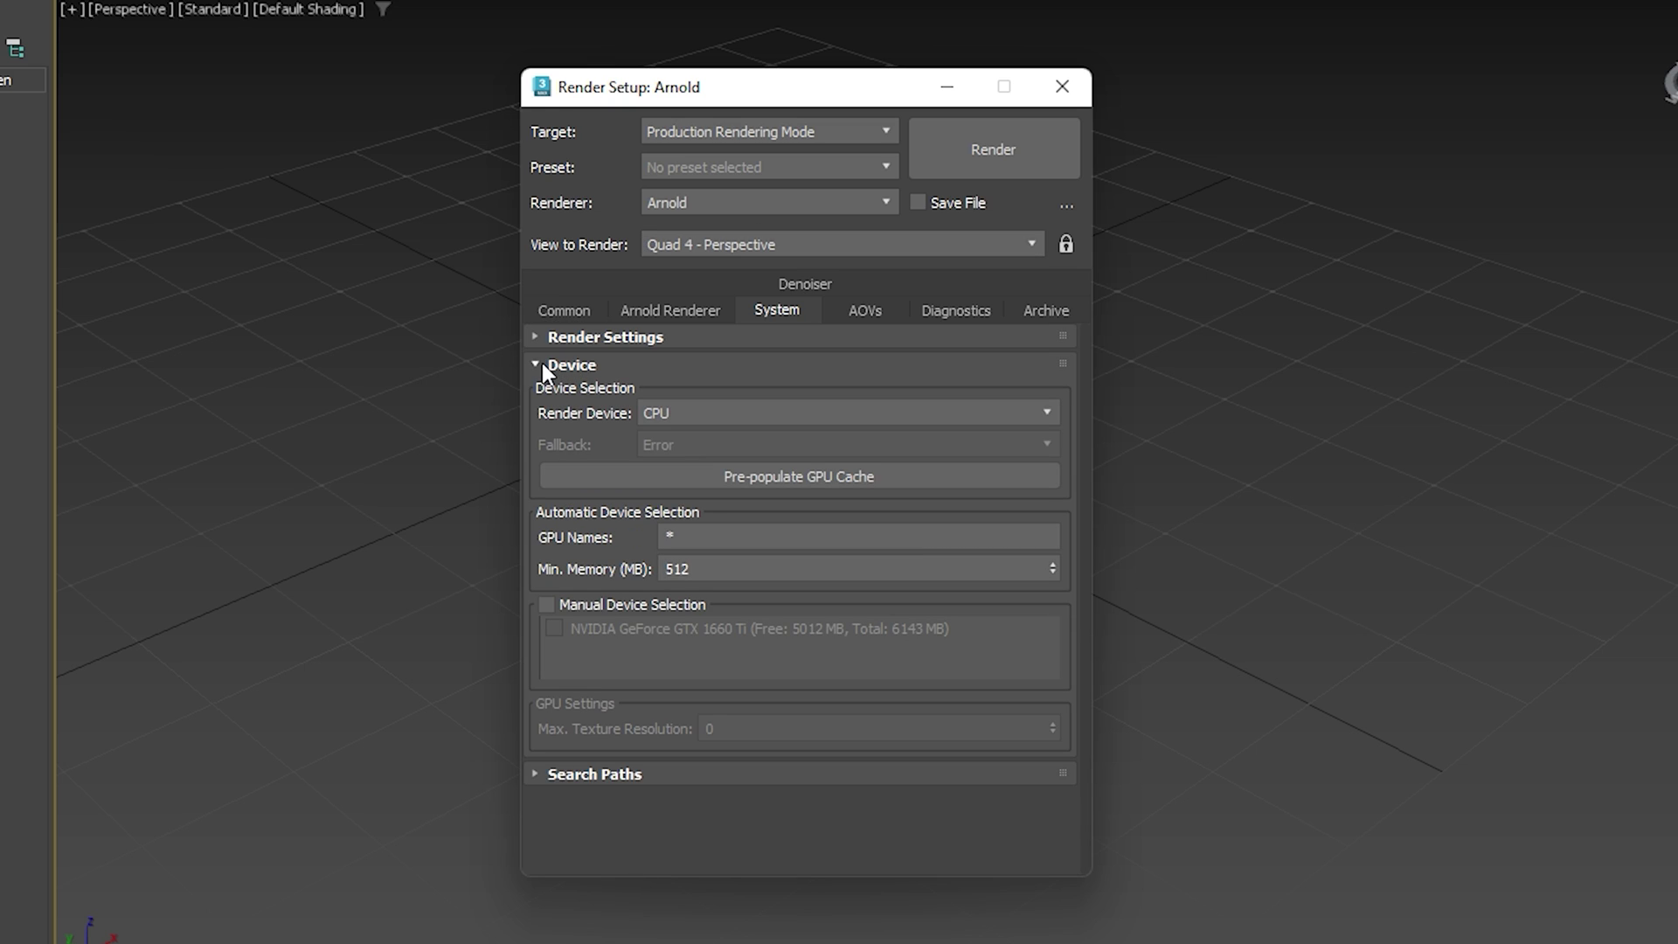
{"action": "left_click", "coordinate": [541, 364]}
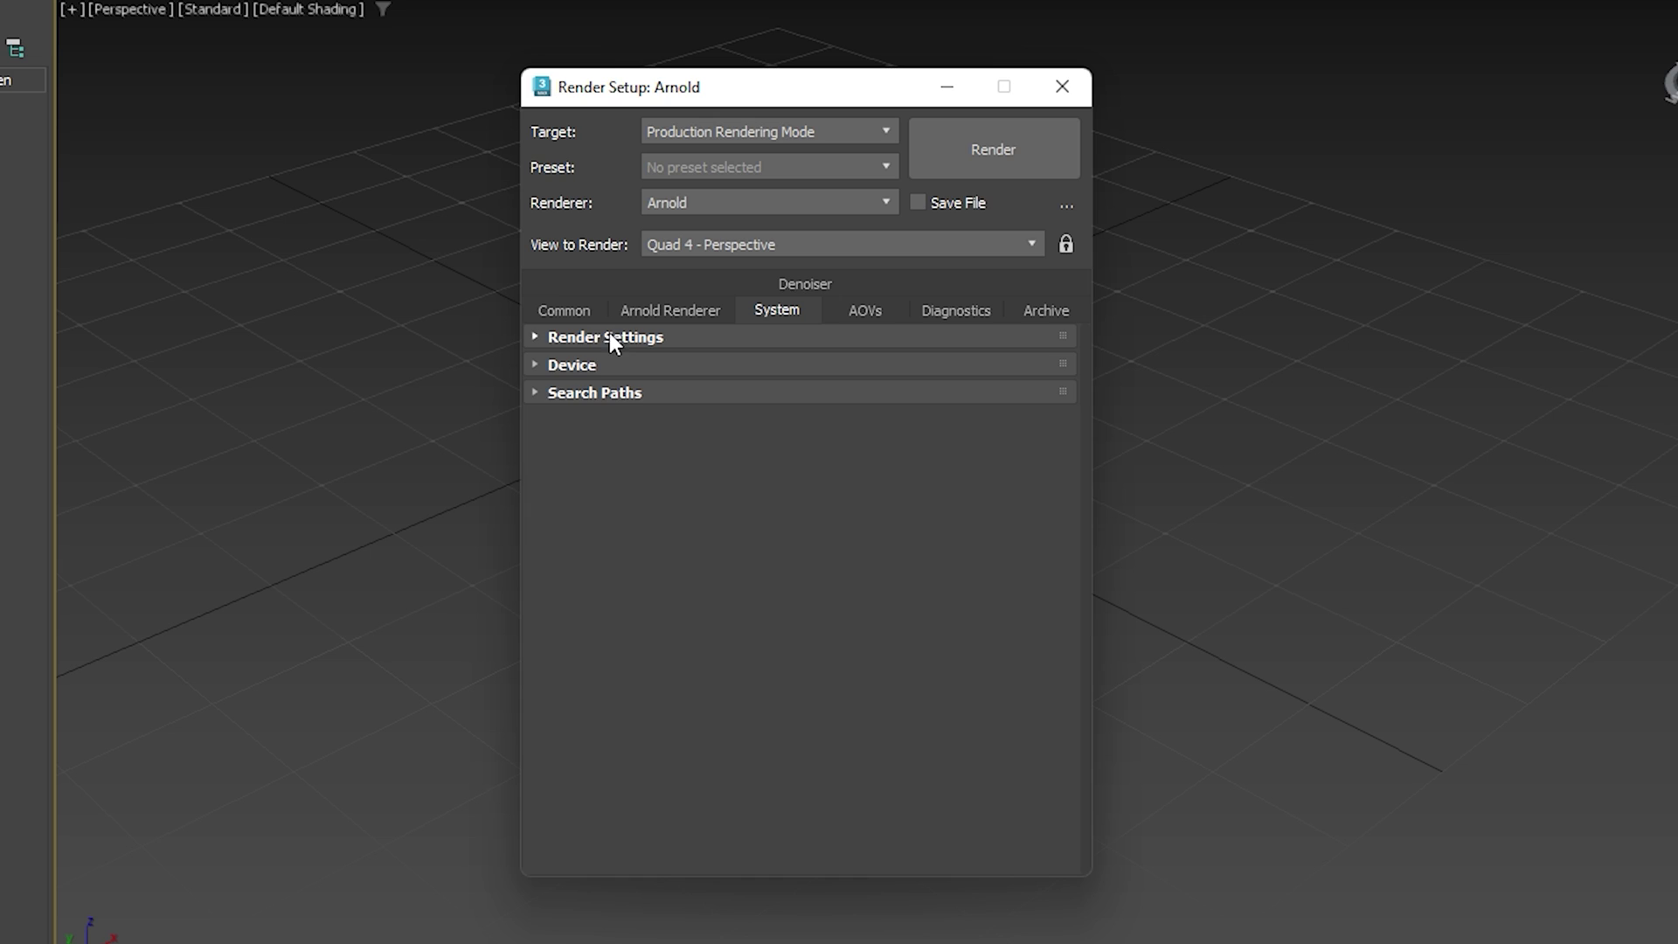
{"action": "left_click", "coordinate": [564, 362]}
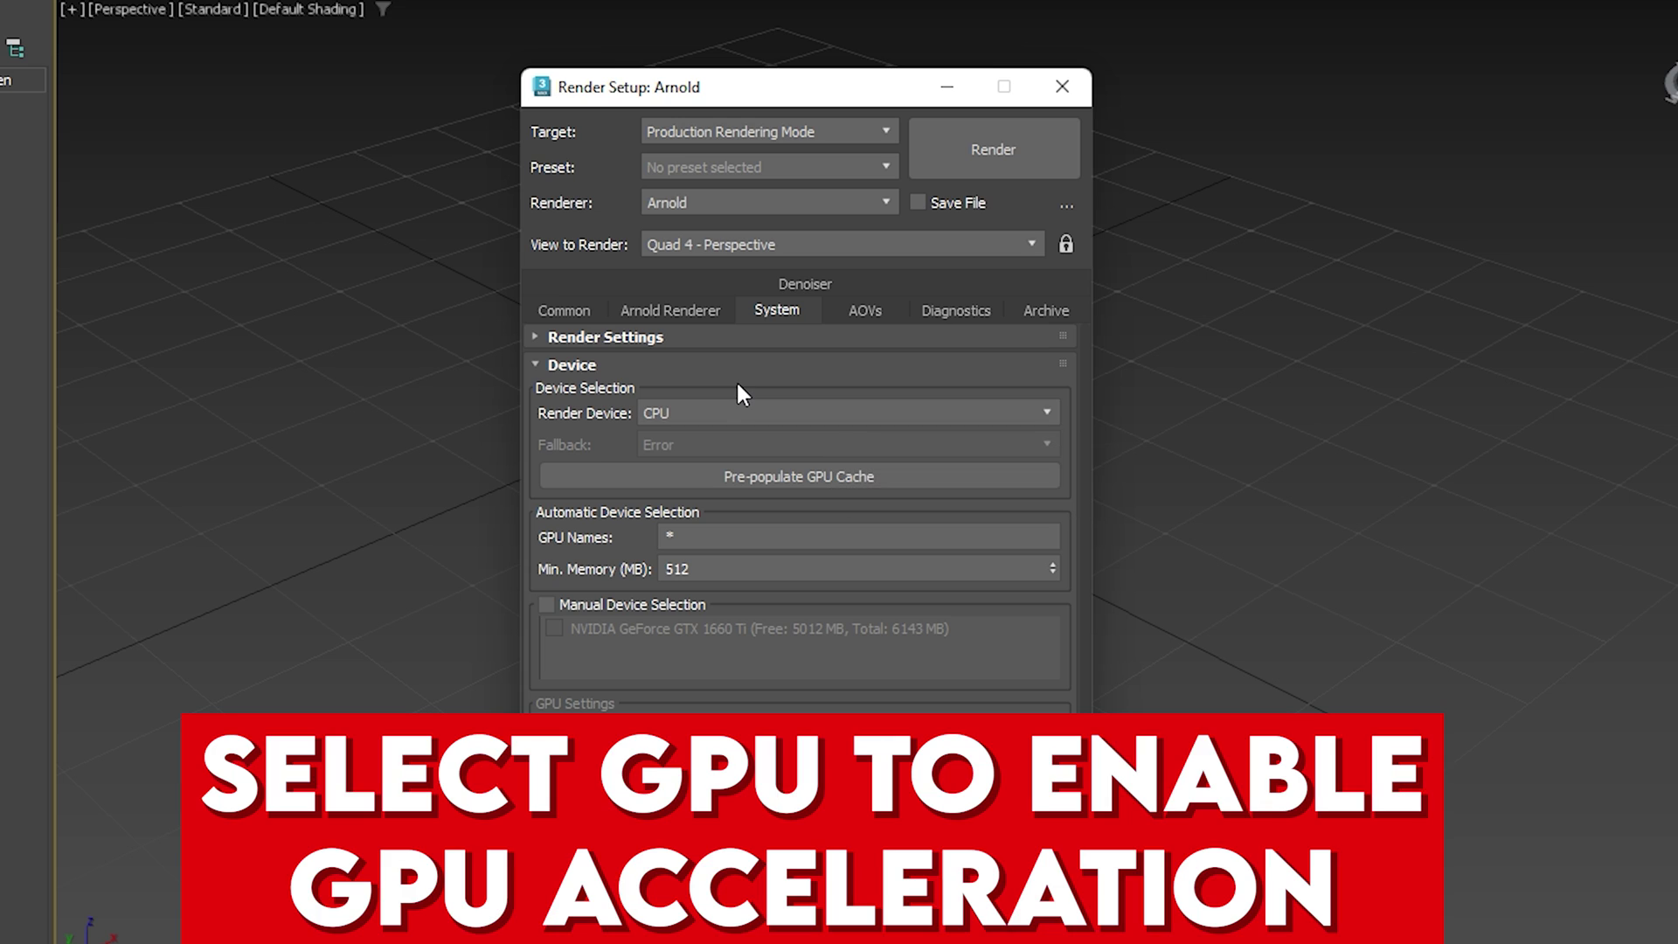
Set Arnold's Render Device to GPU, accept the warning, and set Fallback to CPU
{"action": "left_click", "coordinate": [695, 407]}
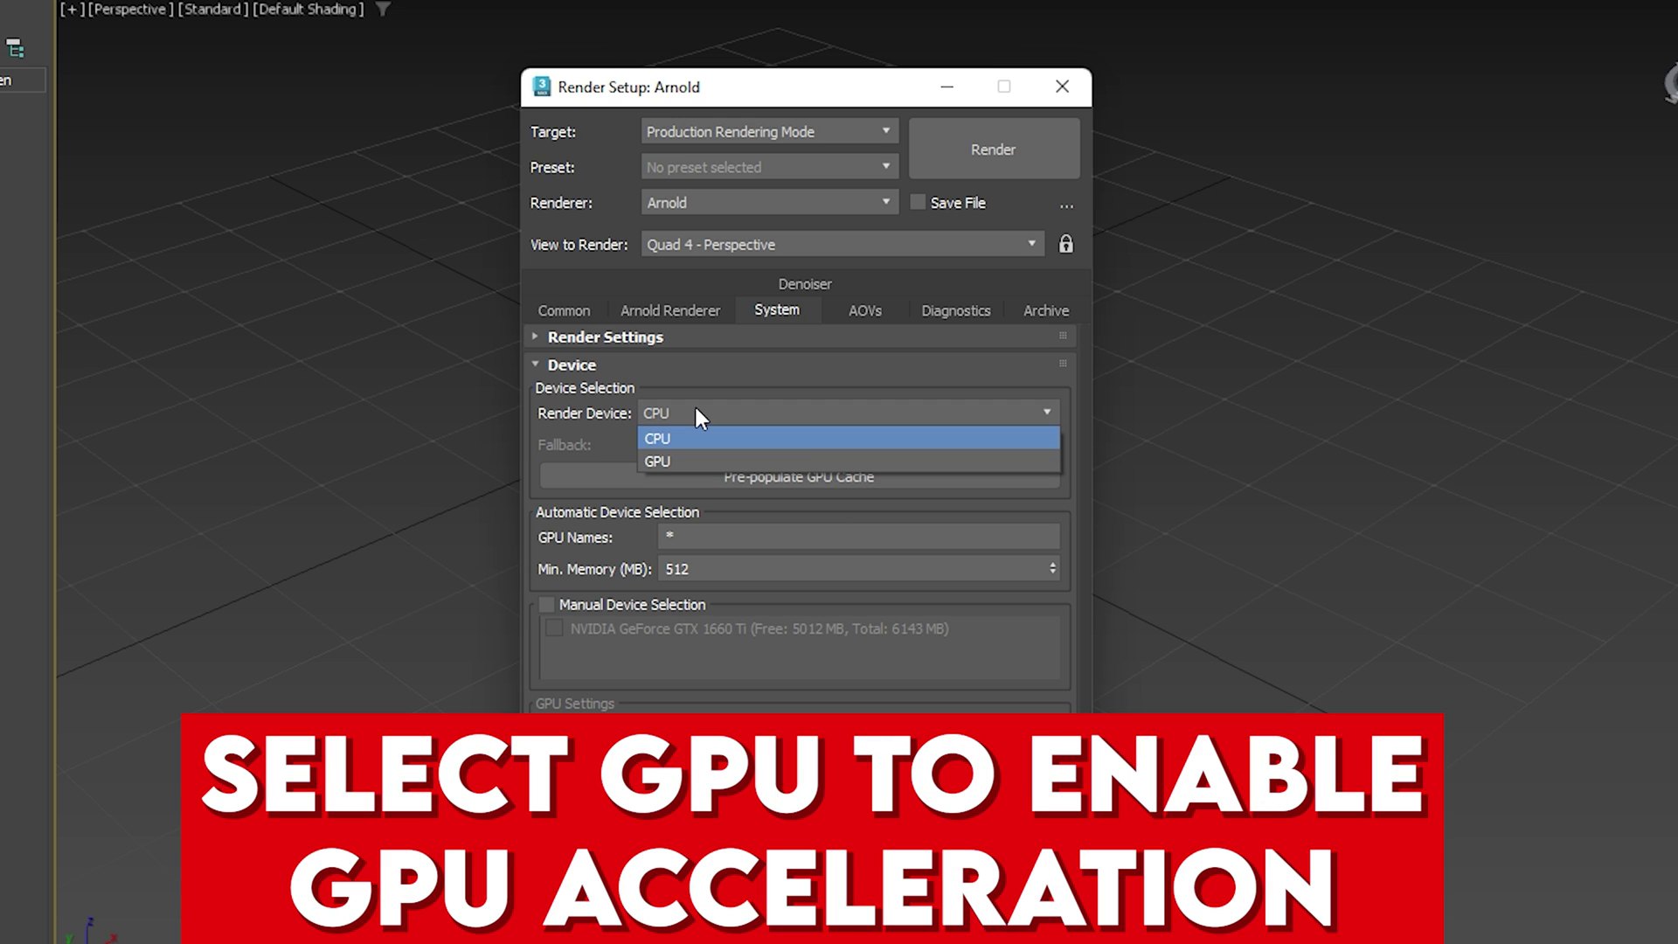
{"action": "left_click", "coordinate": [687, 465]}
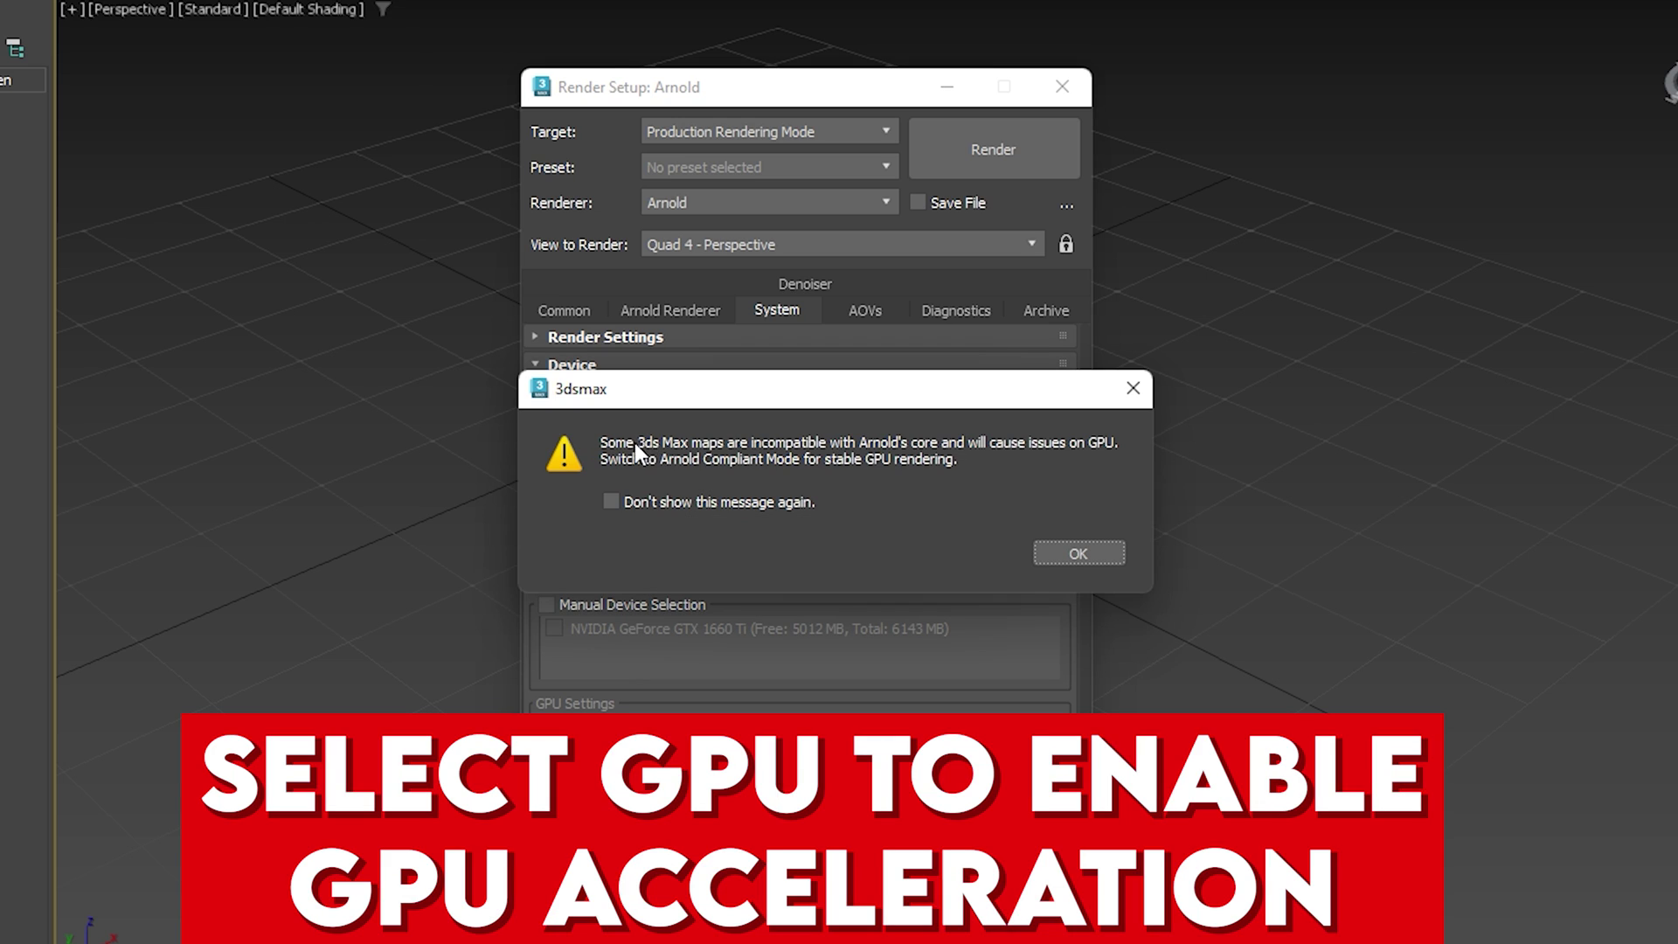
{"action": "left_click", "coordinate": [1107, 558]}
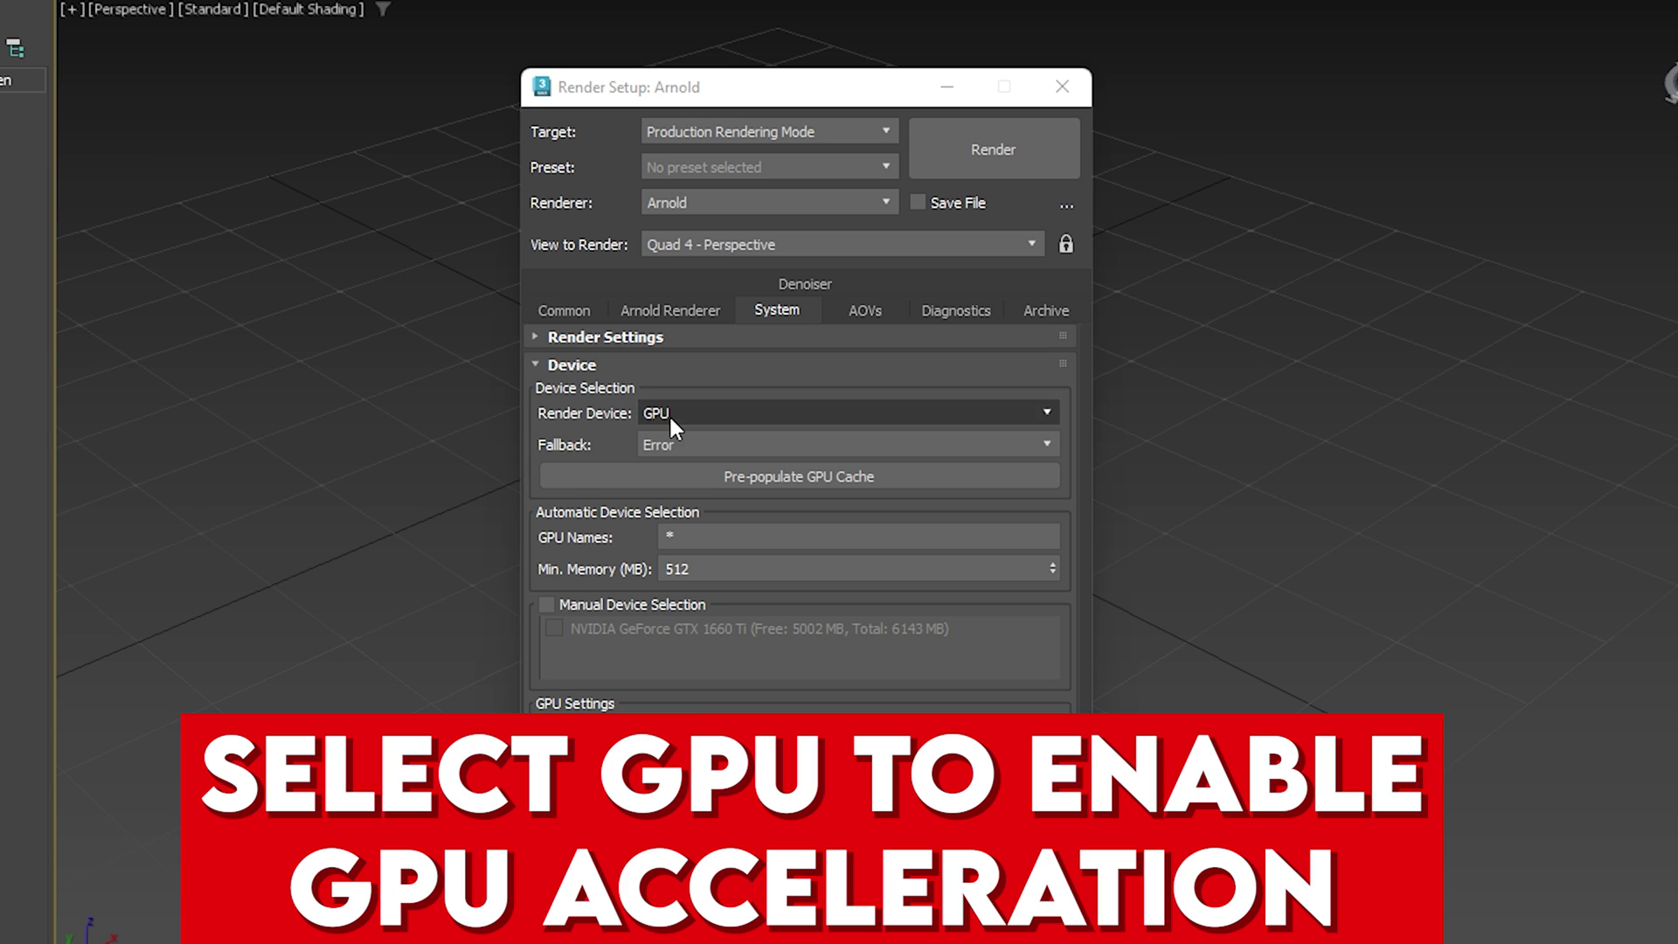
{"action": "left_click", "coordinate": [708, 446]}
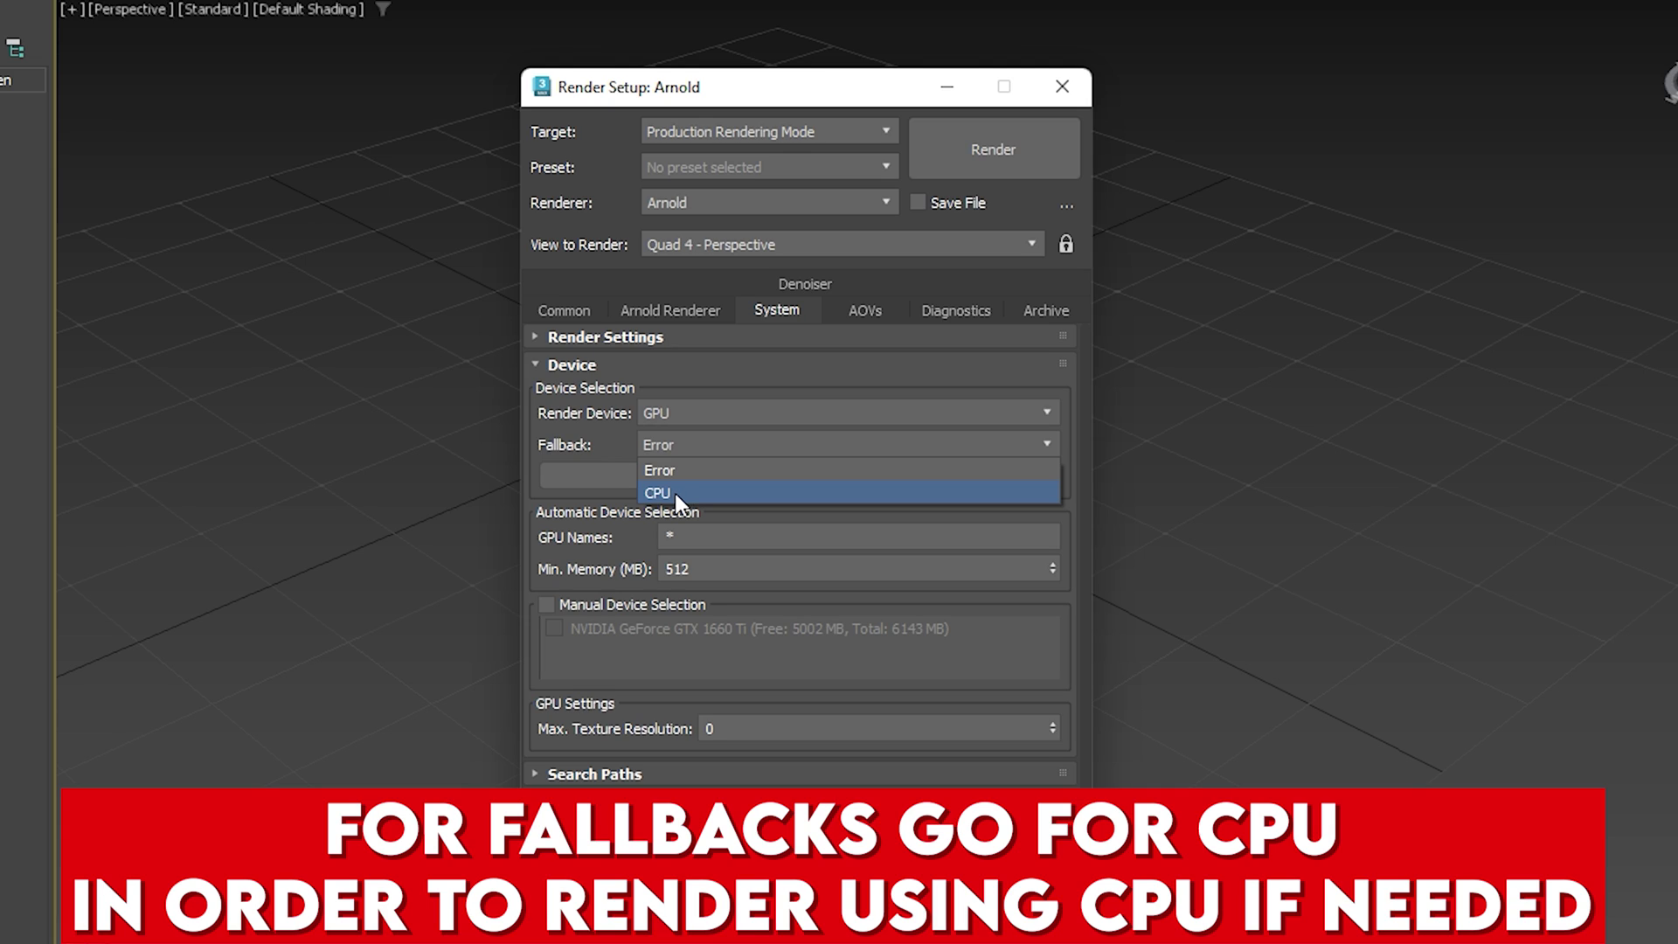
{"action": "left_click", "coordinate": [675, 492]}
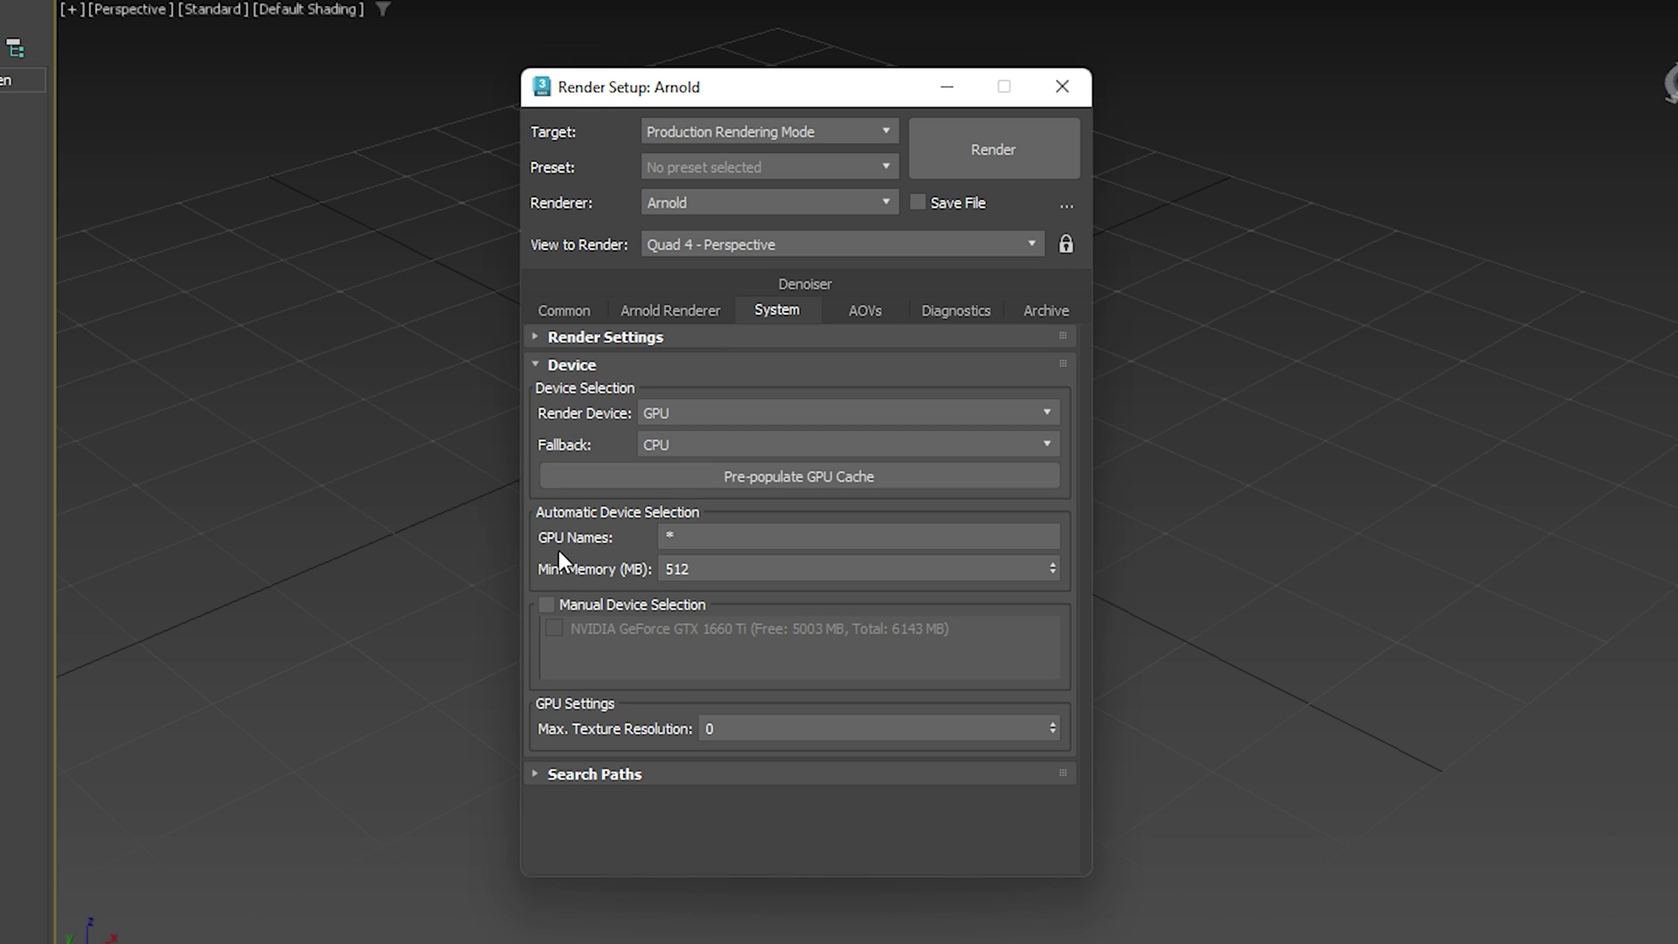
Enable Manual Device Selection and tick the NVIDIA GeForce GTX 1660 Ti, keeping Min. Memory 512
{"action": "left_click", "coordinate": [697, 537]}
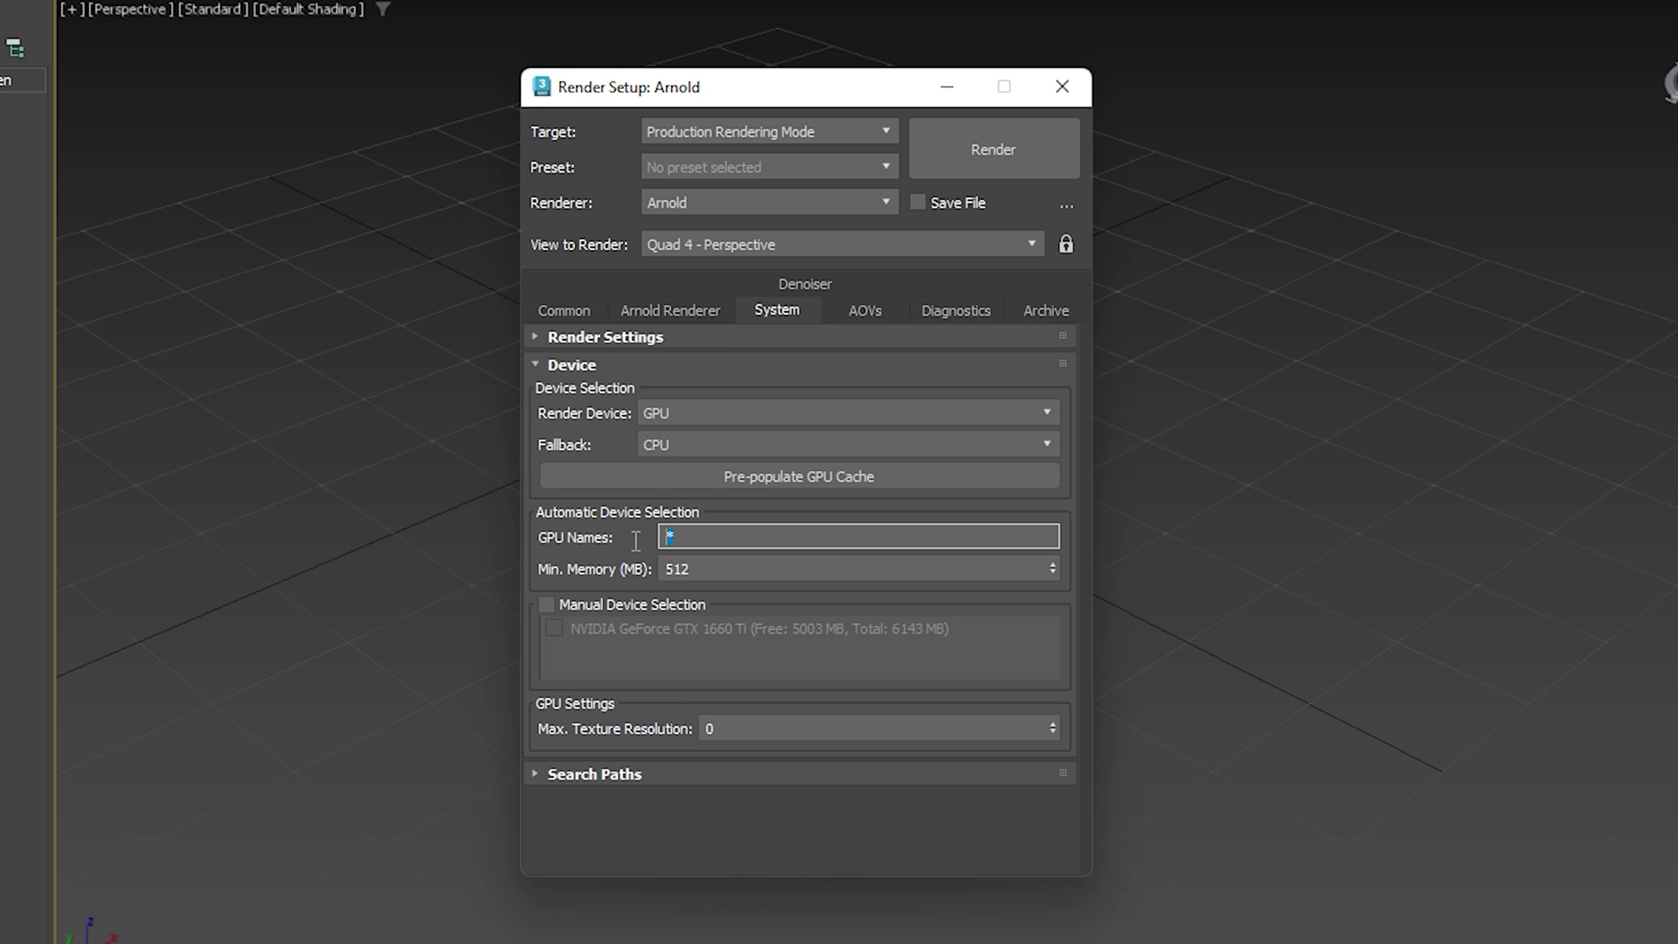
{"action": "left_click", "coordinate": [587, 577]}
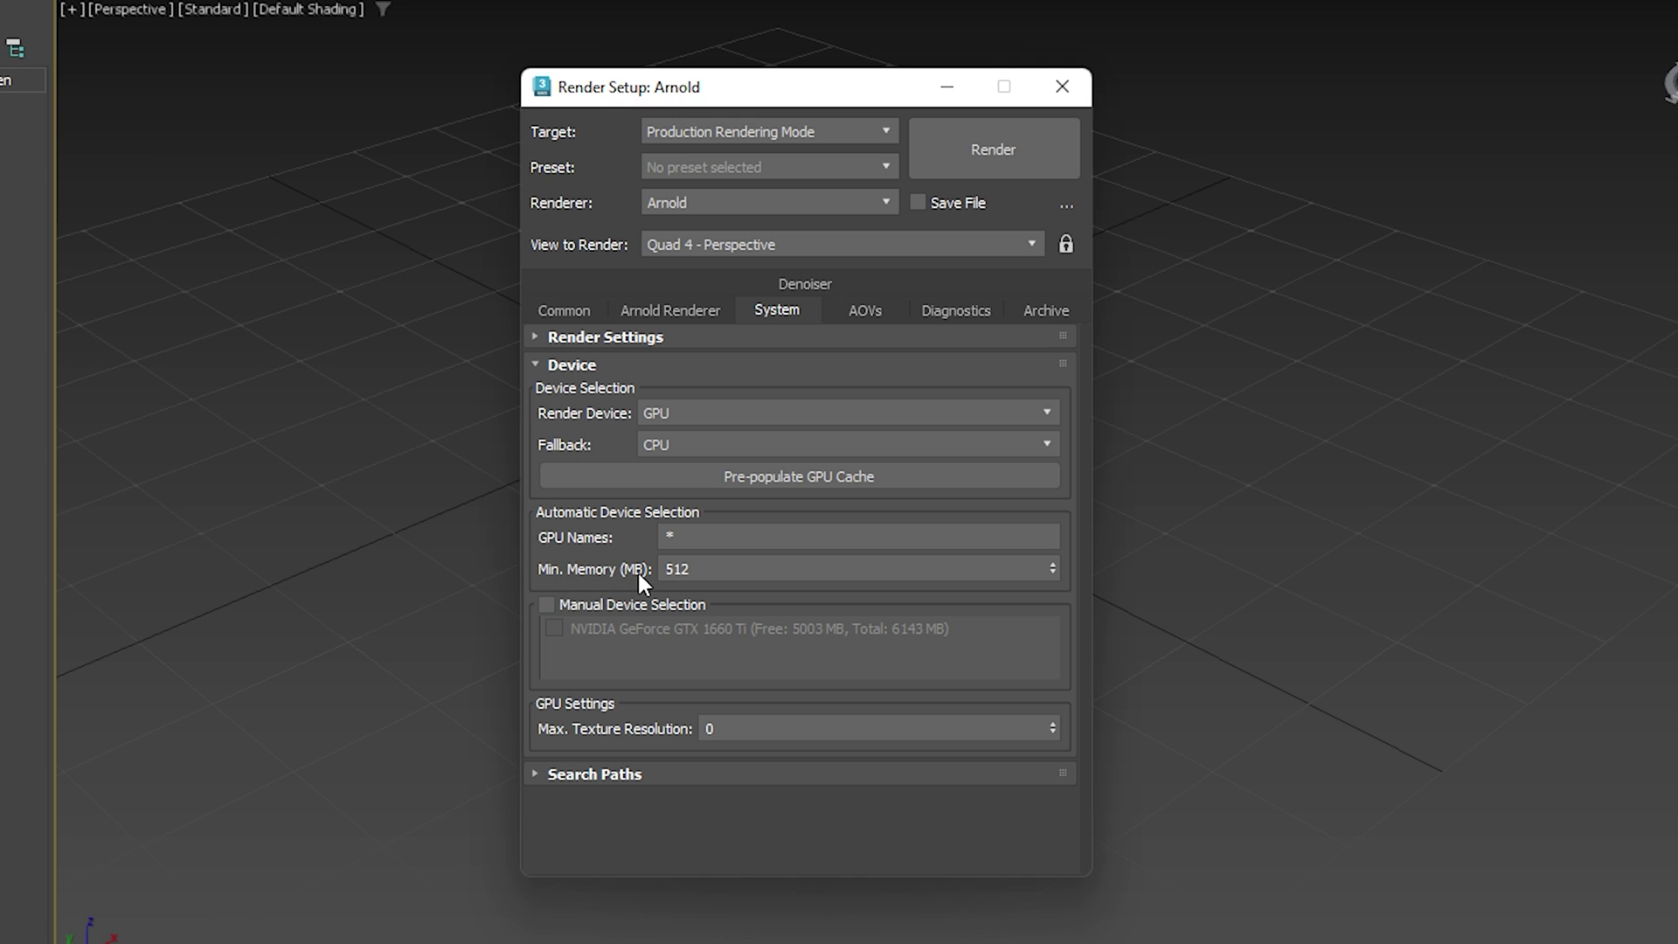
{"action": "left_click", "coordinate": [715, 569]}
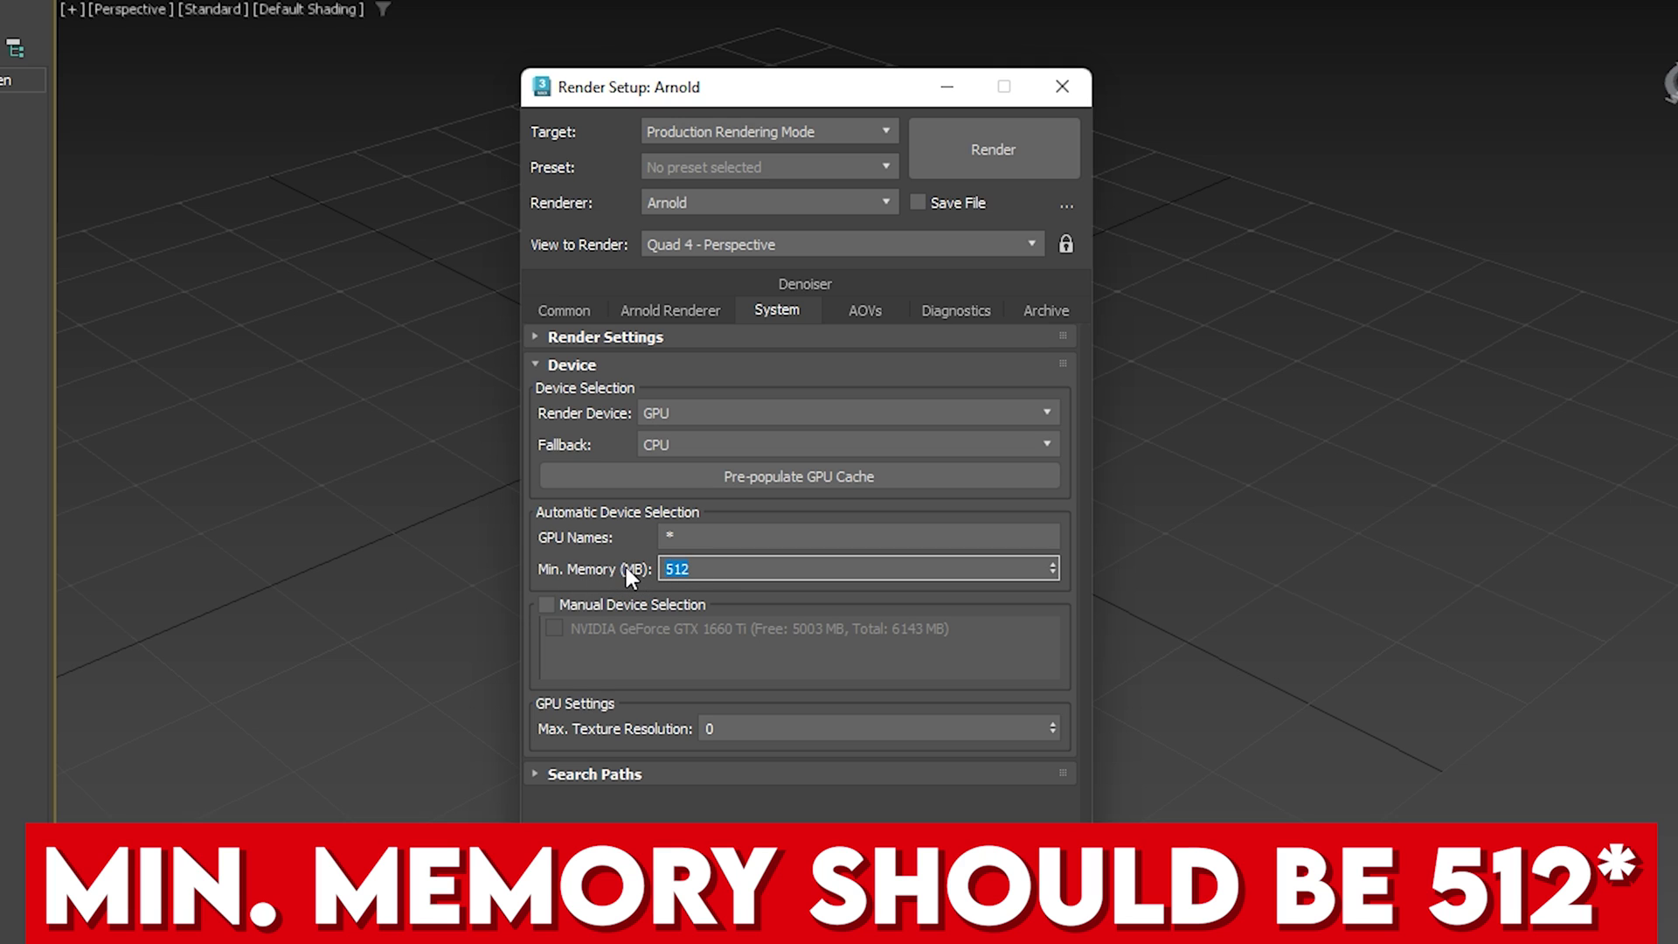
{"action": "left_click", "coordinate": [629, 578]}
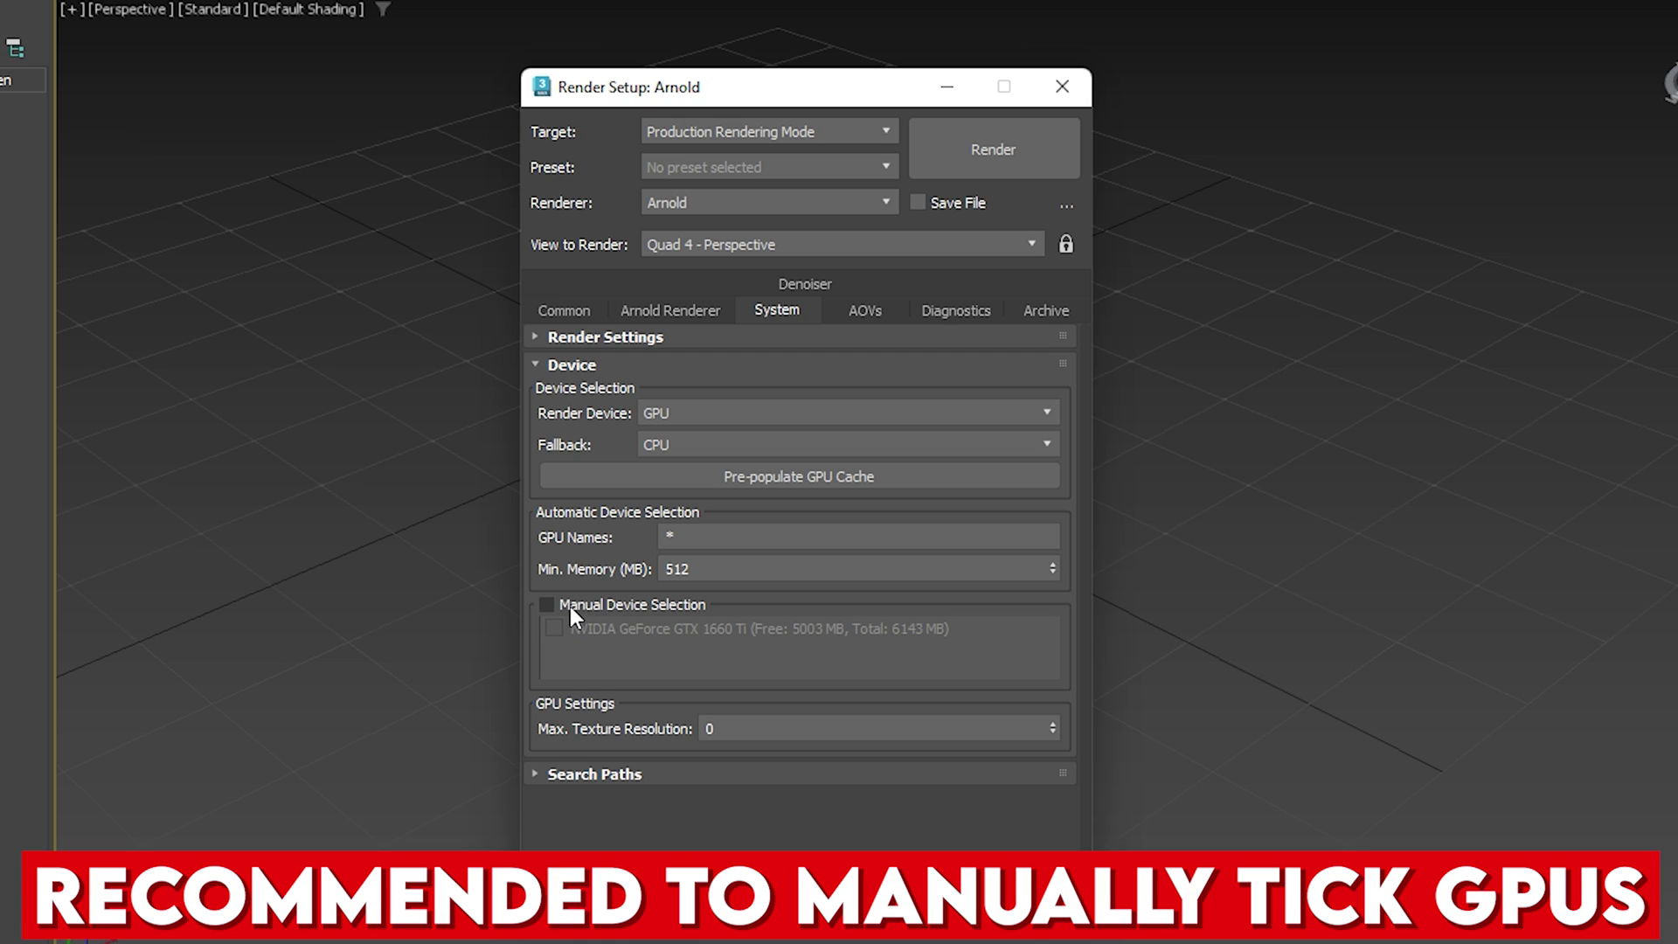
{"action": "left_click", "coordinate": [546, 605]}
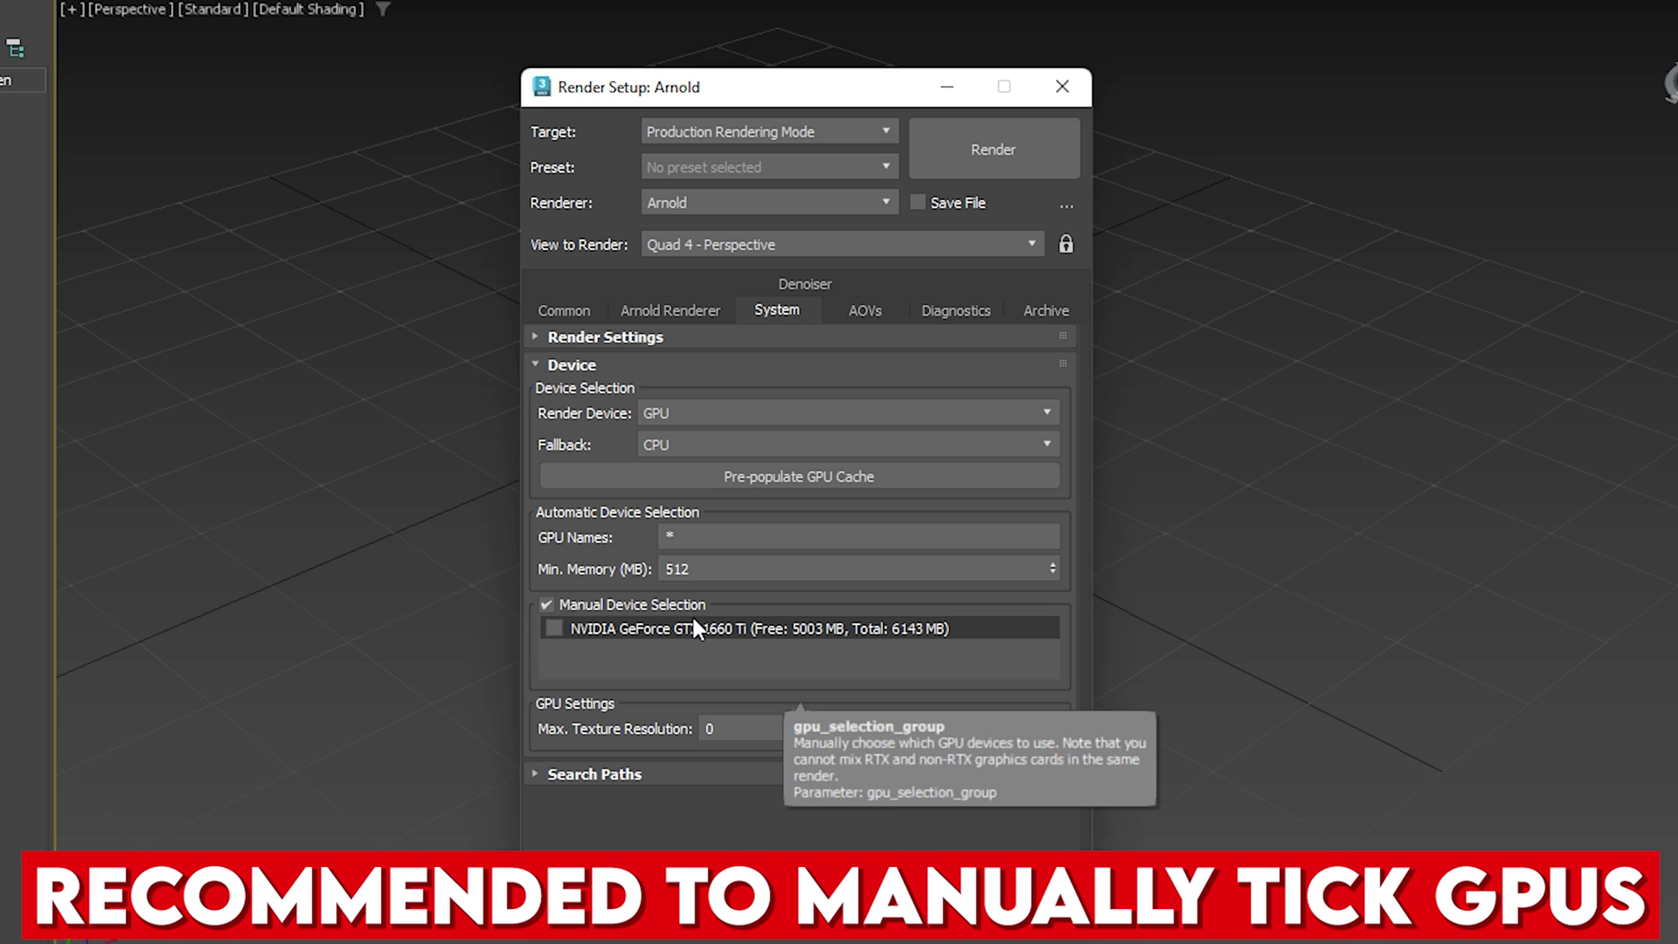
{"action": "left_click", "coordinate": [554, 627]}
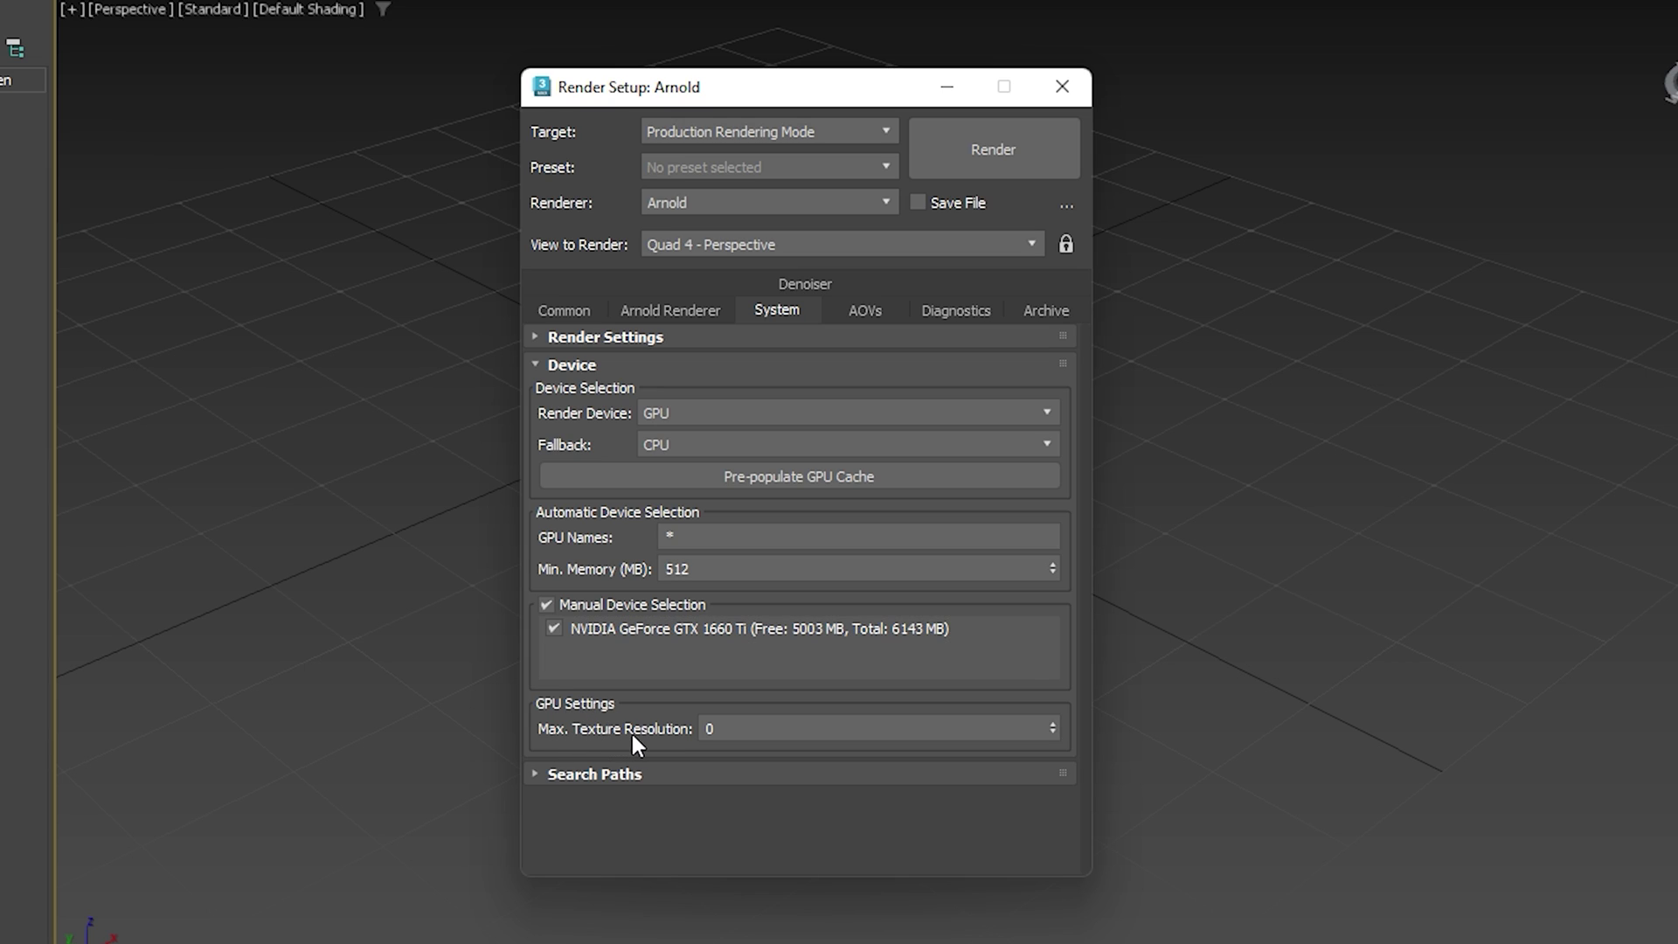
{"action": "left_click", "coordinate": [753, 729]}
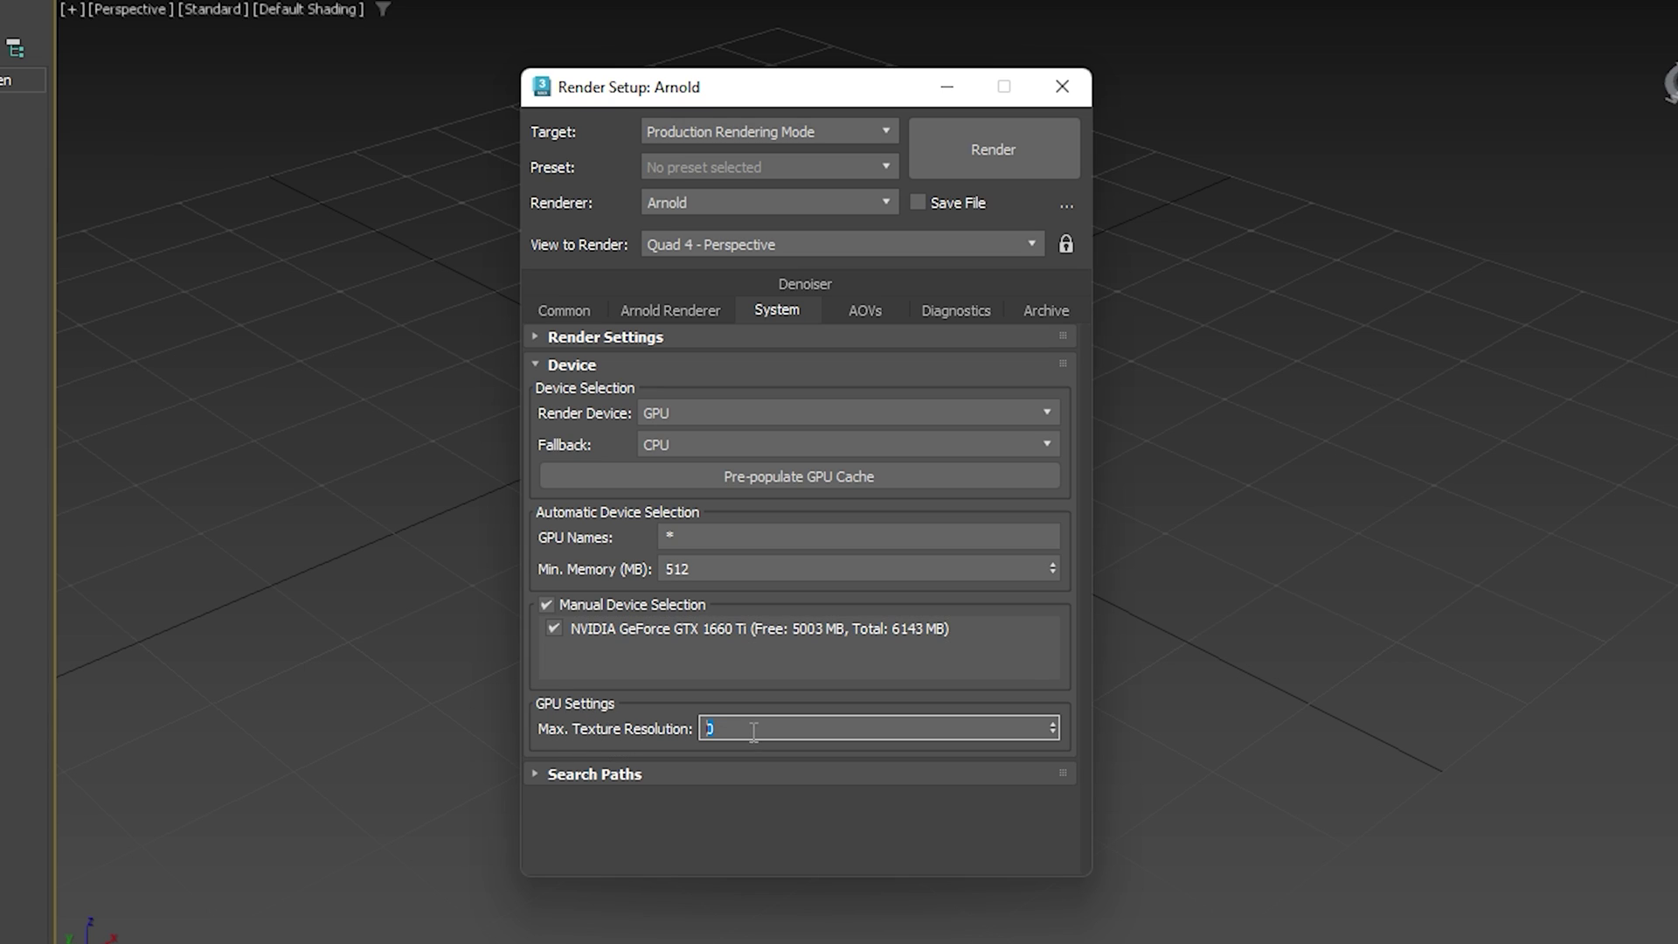
{"action": "left_click", "coordinate": [664, 716]}
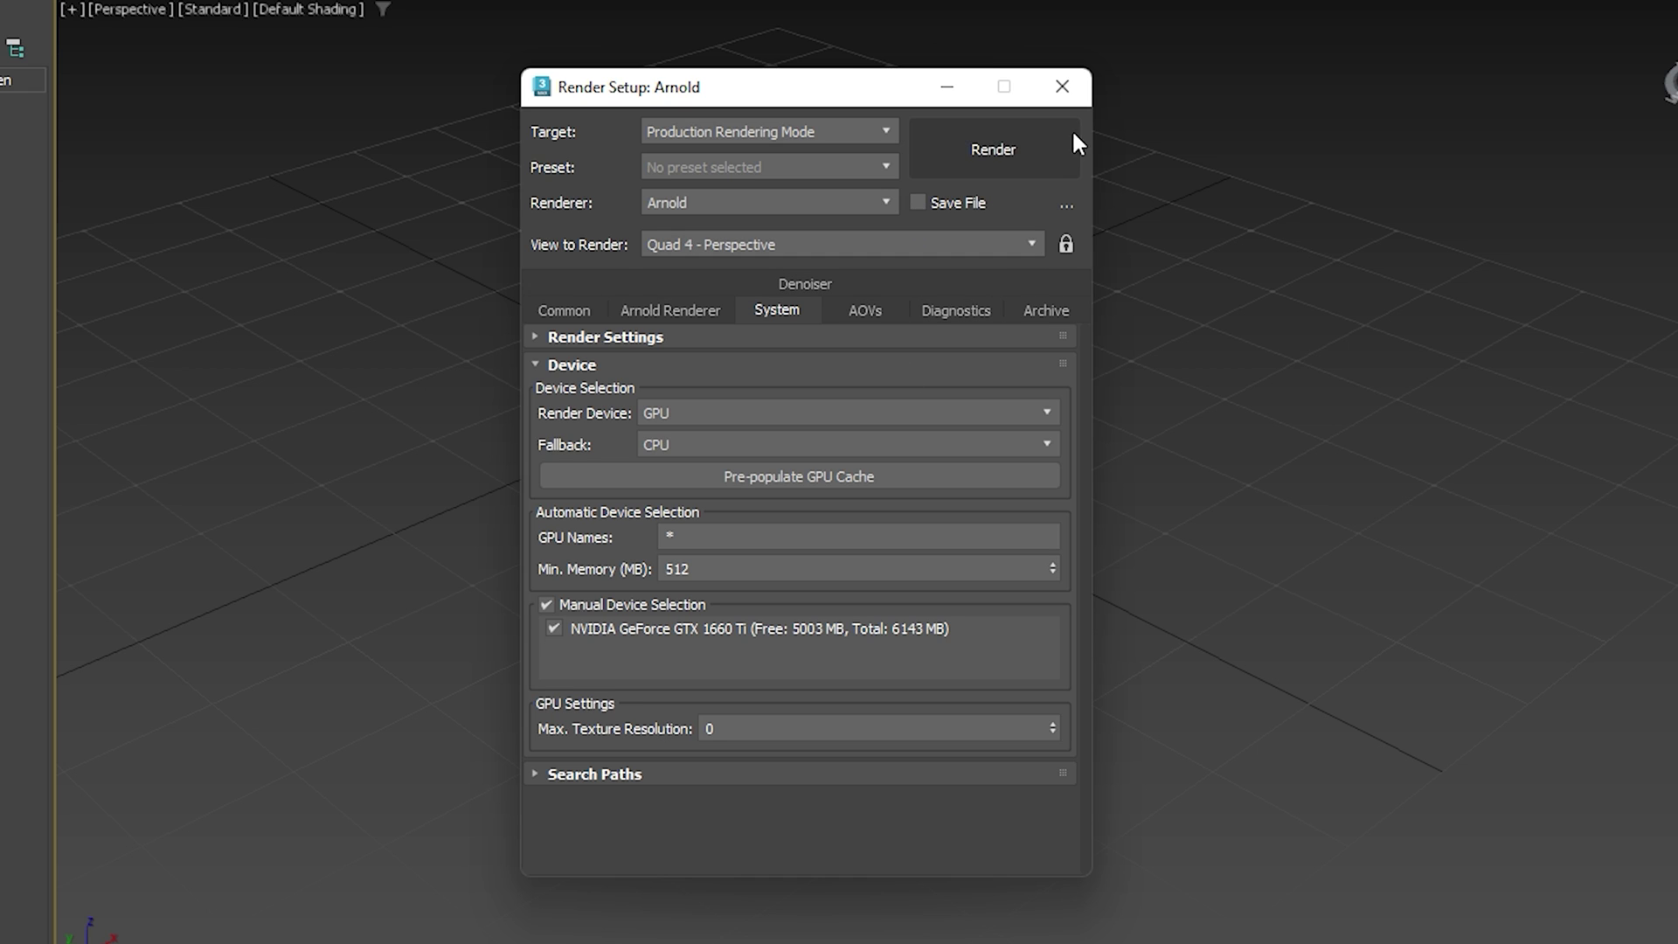
Close the Render Setup: Arnold window
{"action": "left_click", "coordinate": [1062, 87]}
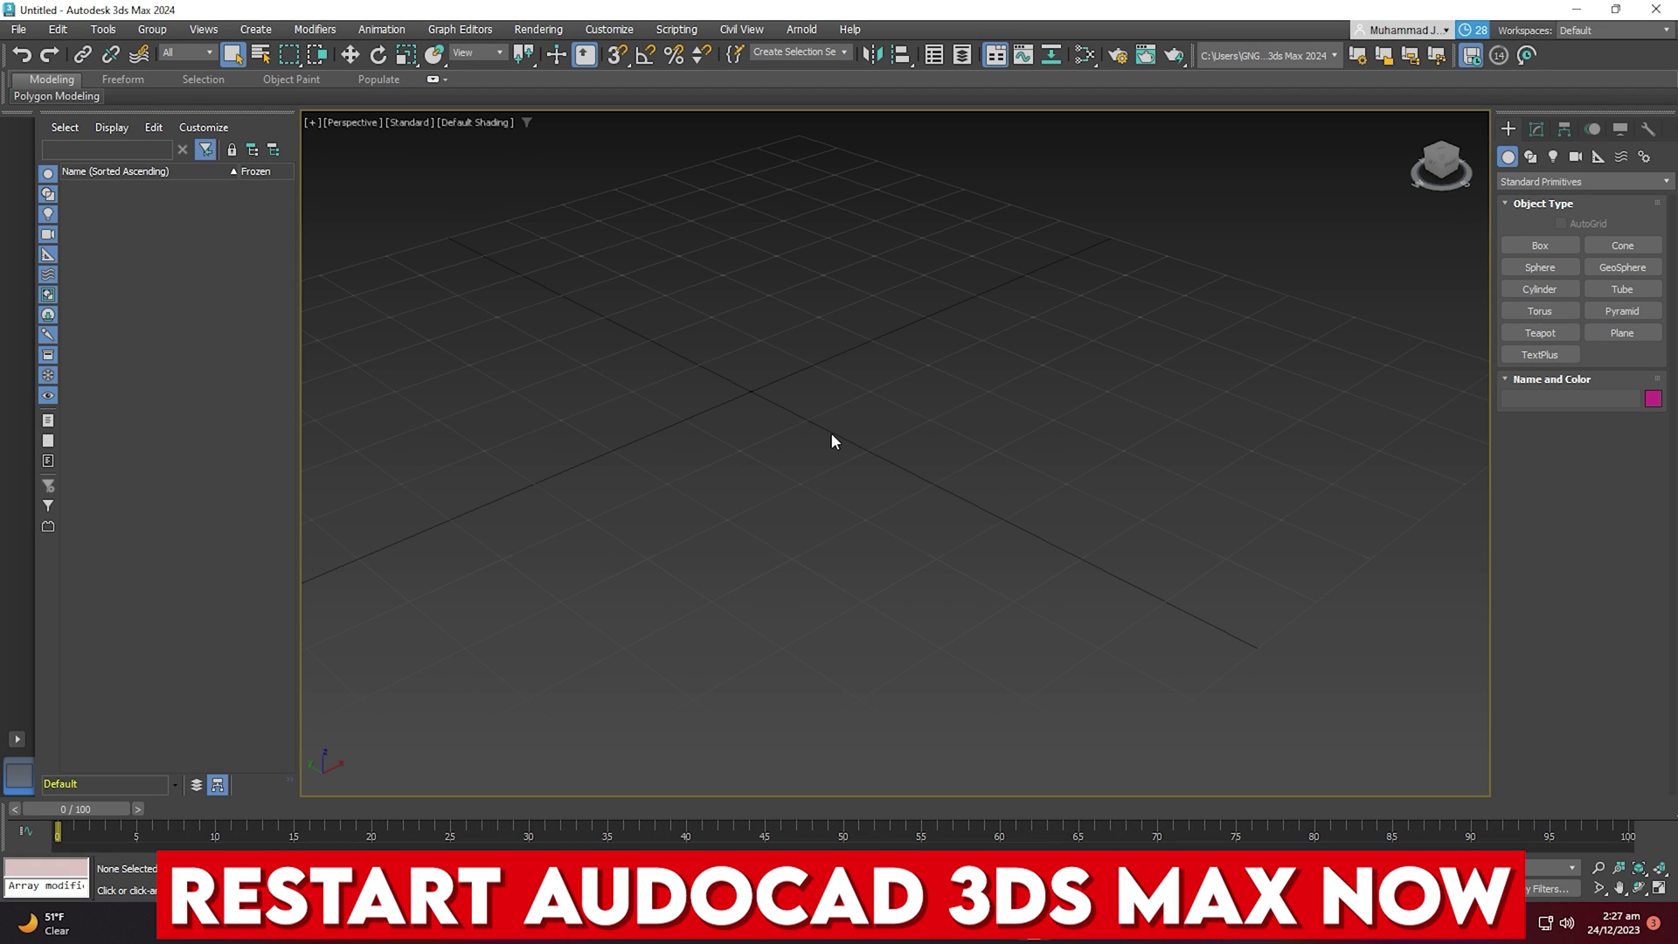